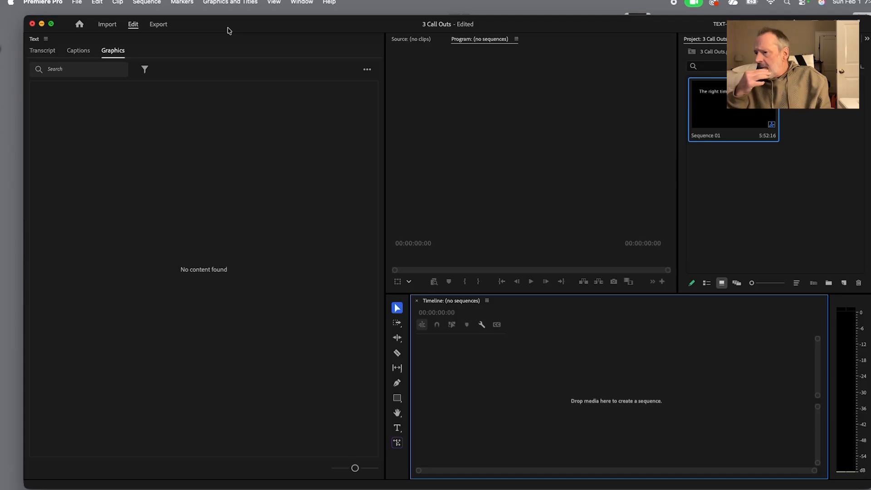
# Step: Create a new sequence from the HD 1080p 23.976 fps preset, keeping the default name
pyautogui.moveTo(229, 30); pyautogui.dragTo(213, 28)
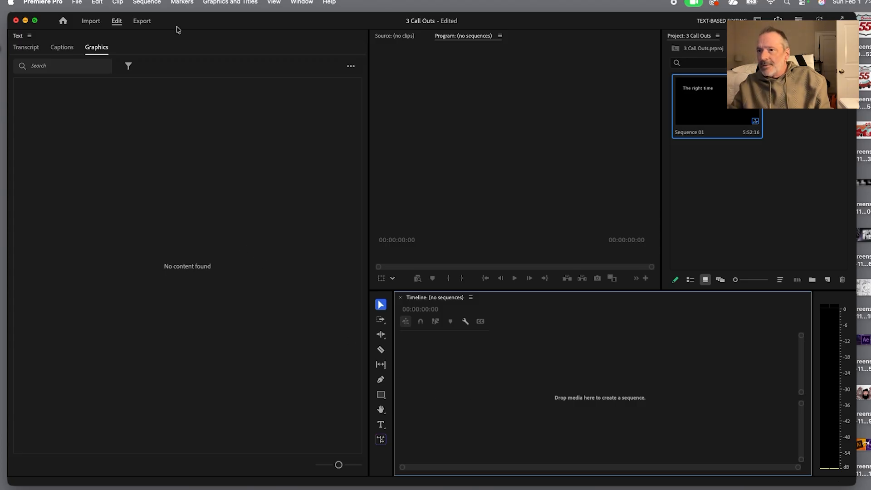
pyautogui.click(77, 2)
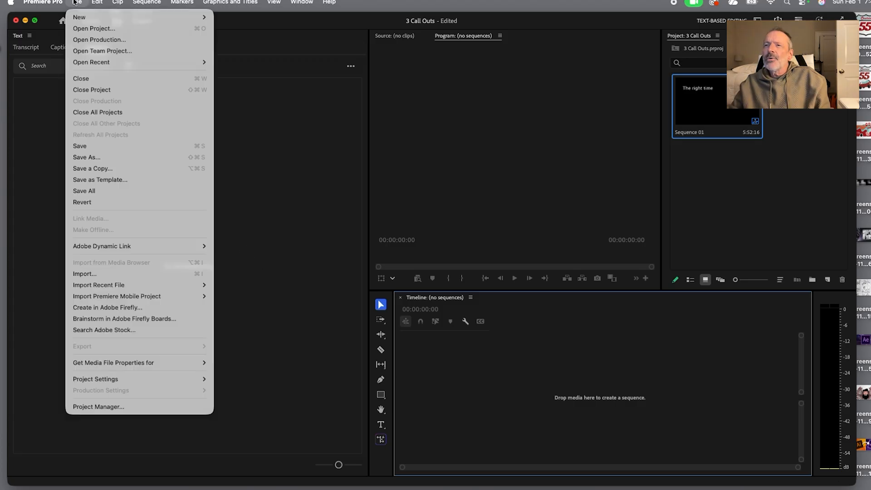
pyautogui.moveTo(77, 18)
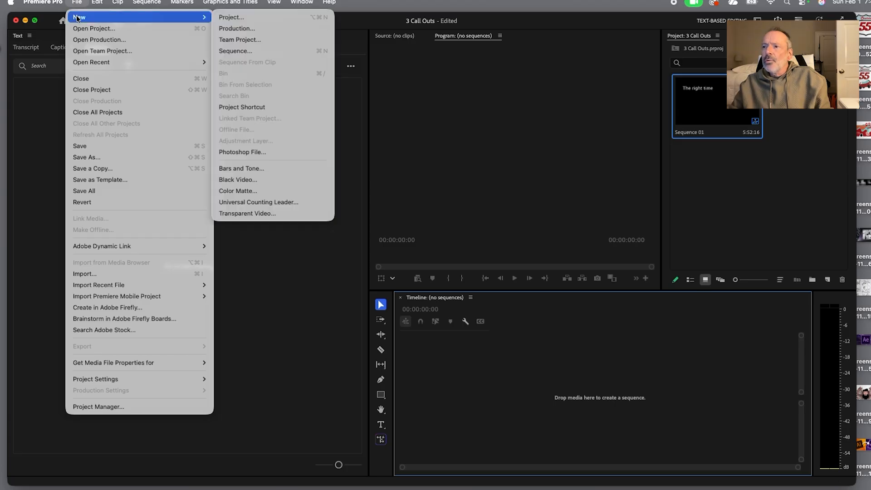
pyautogui.click(281, 52)
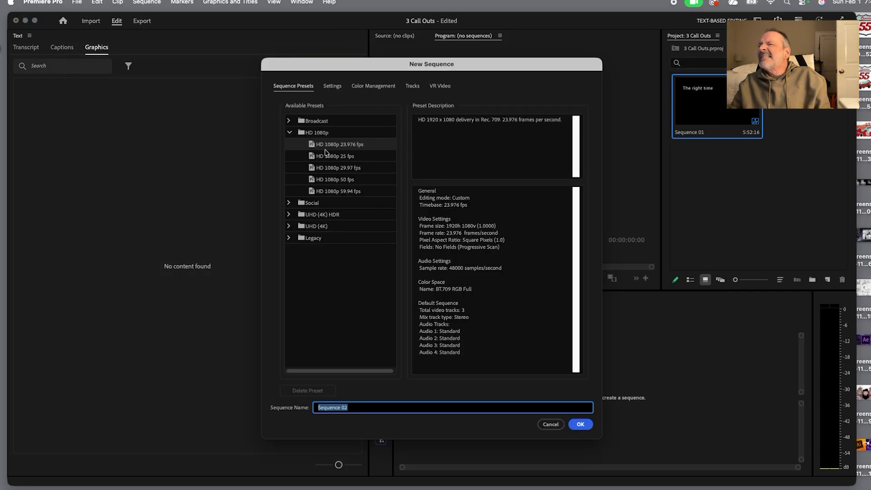
pyautogui.click(583, 426)
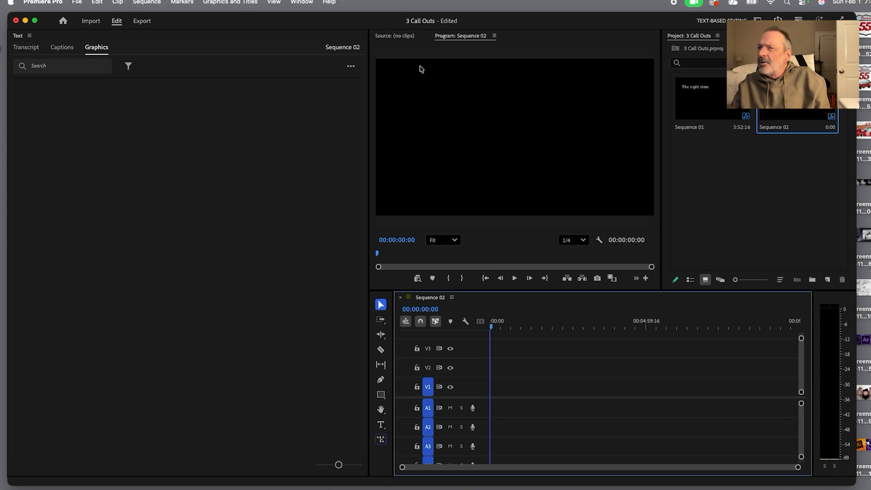
# Step: Enlarge the Program monitor and the timeline by narrowing the Text panel and the space around the tools
pyautogui.click(462, 37)
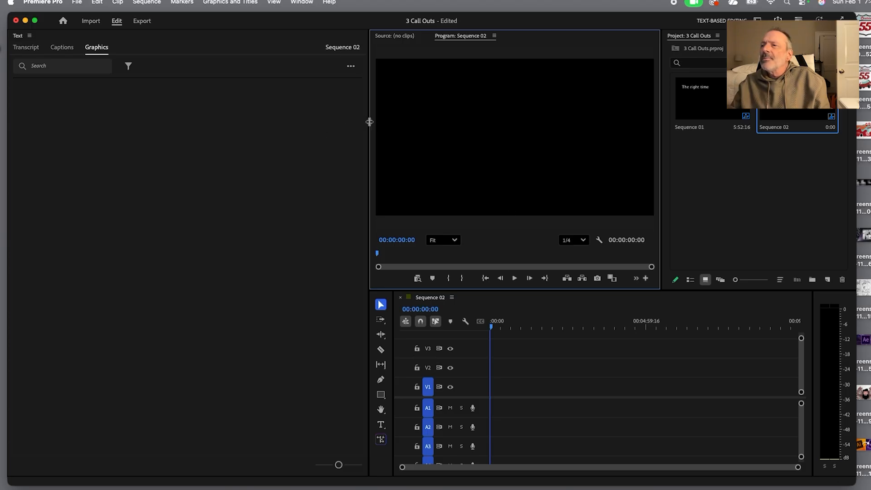
pyautogui.moveTo(368, 123); pyautogui.dragTo(187, 131)
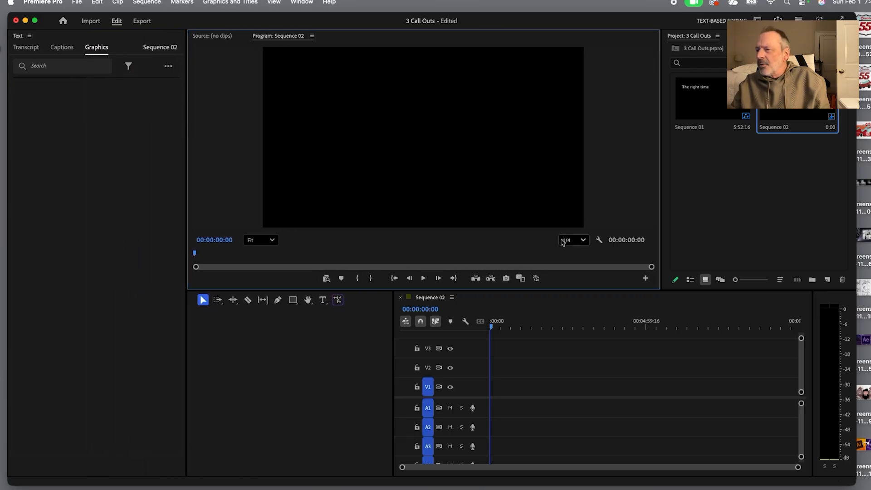
pyautogui.moveTo(392, 357); pyautogui.dragTo(213, 357)
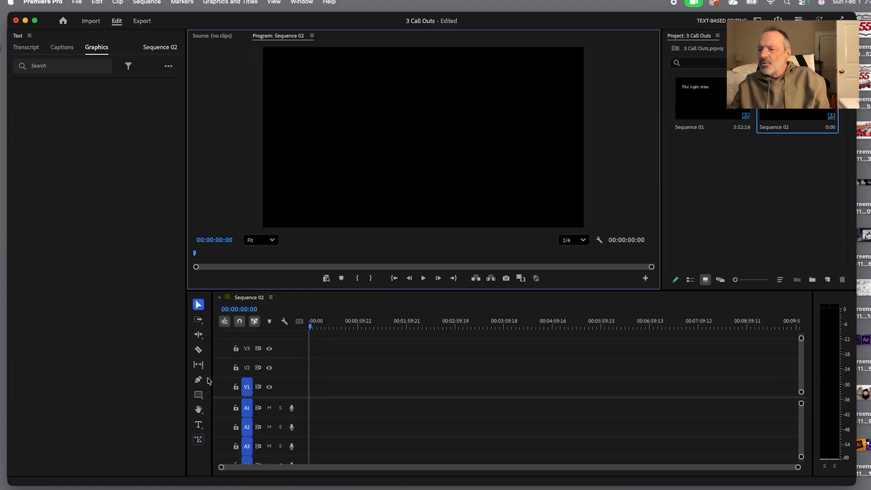
# Step: Draw a text box covering most of the frame and enter the title QUALITY INGREDIENTS
pyautogui.click(199, 426)
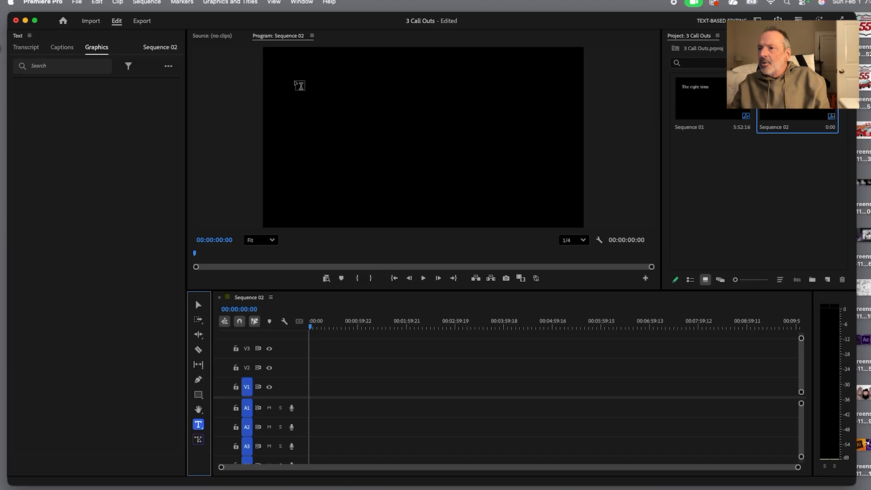
pyautogui.moveTo(291, 74); pyautogui.dragTo(566, 206)
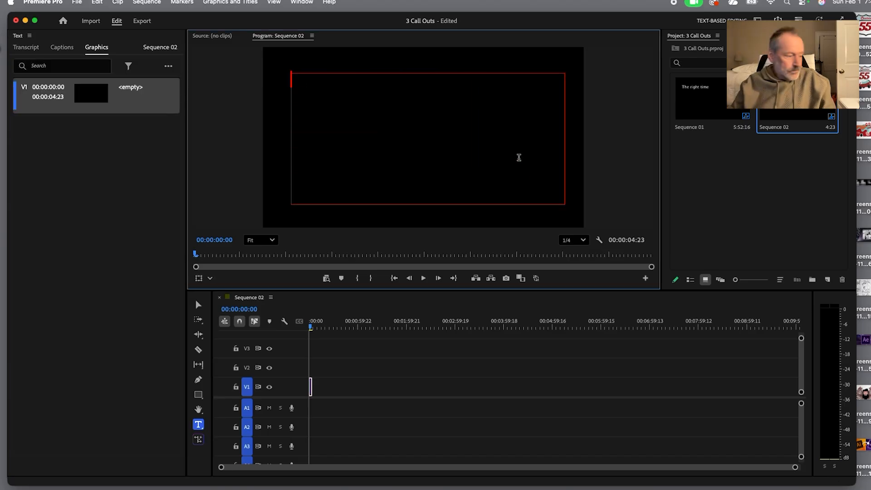
pyautogui.write('Q')
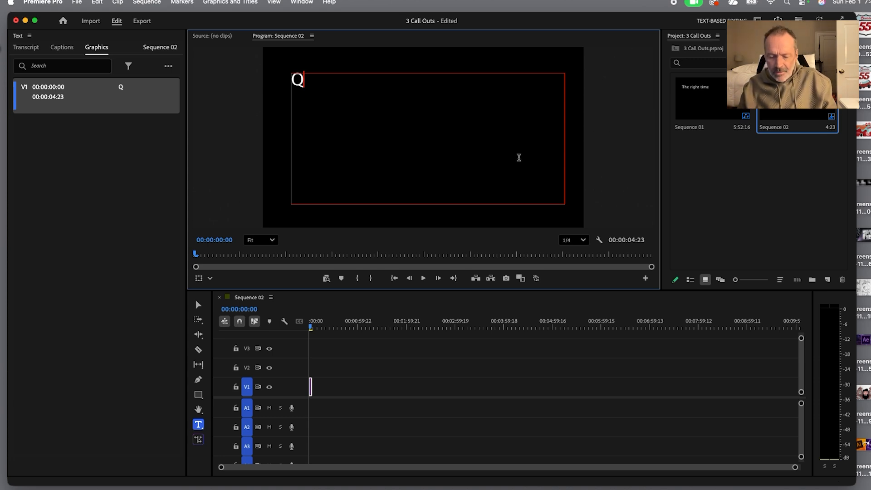
pyautogui.write('UALIT')
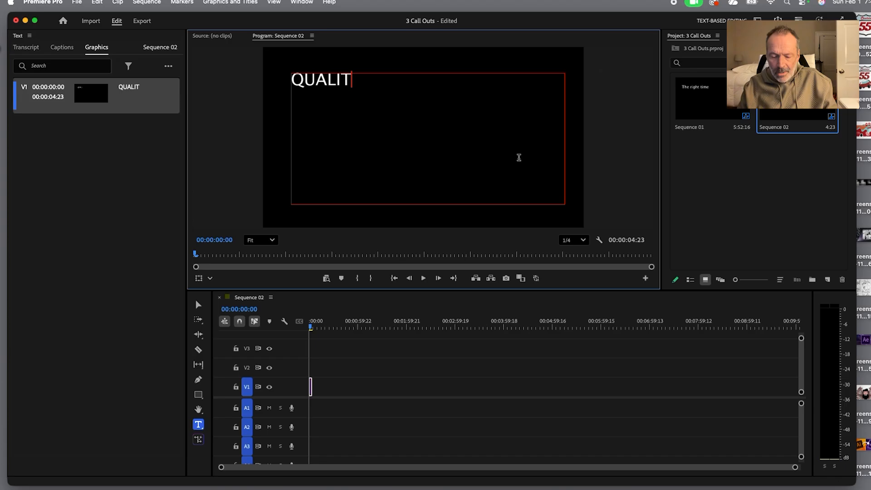
pyautogui.write('Y I')
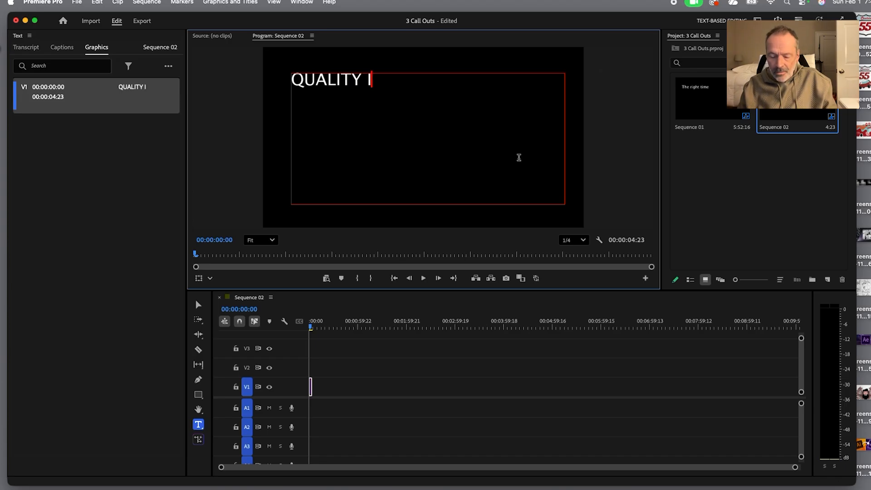
pyautogui.write('NGREDIENTS')
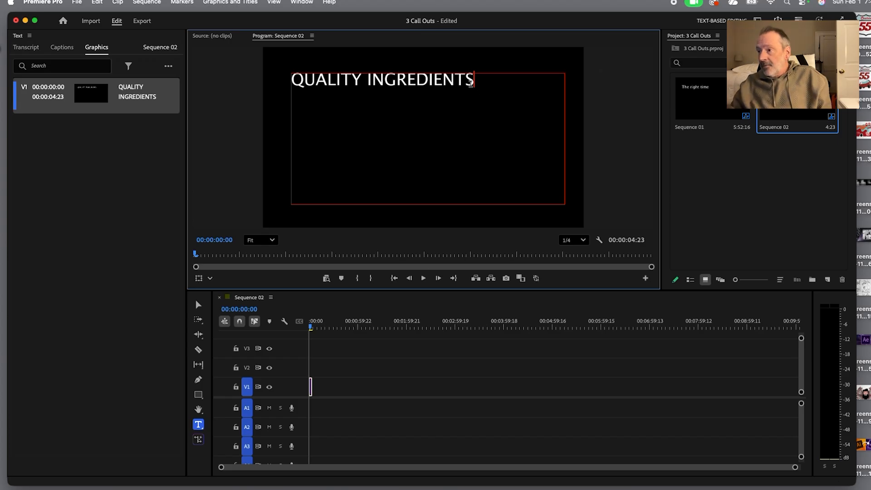
# Step: Select the whole title, show its Effect Controls, and undock them as a floating window over the Text panel
pyautogui.moveTo(475, 81); pyautogui.dragTo(279, 82)
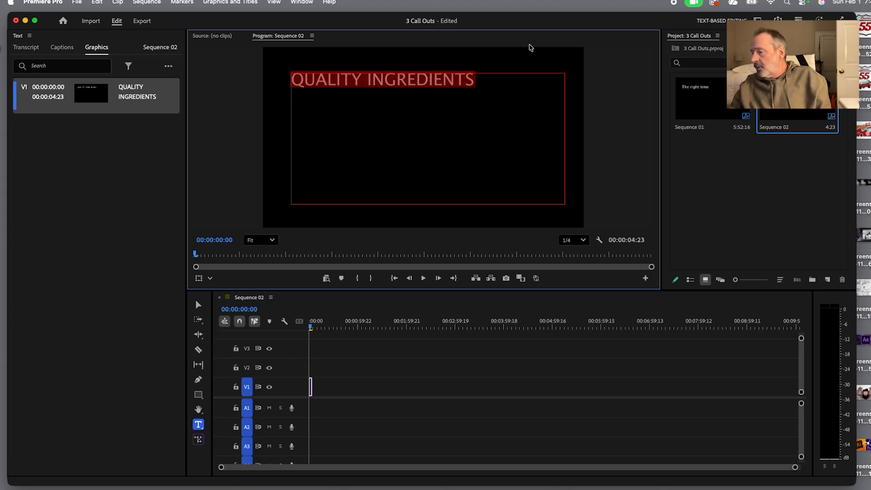
pyautogui.moveTo(479, 30)
pyautogui.mouseDown()
pyautogui.moveTo(501, 157)
pyautogui.moveTo(506, 32)
pyautogui.moveTo(495, 21)
pyautogui.mouseUp()
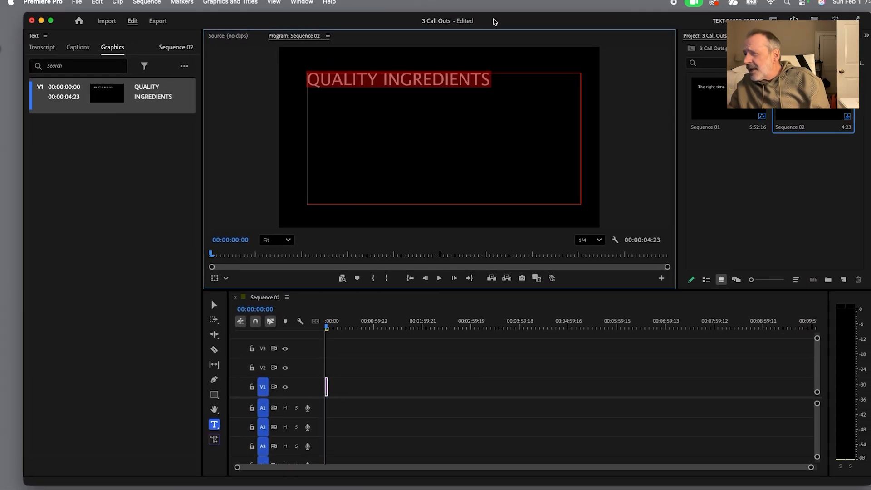
pyautogui.click(301, 2)
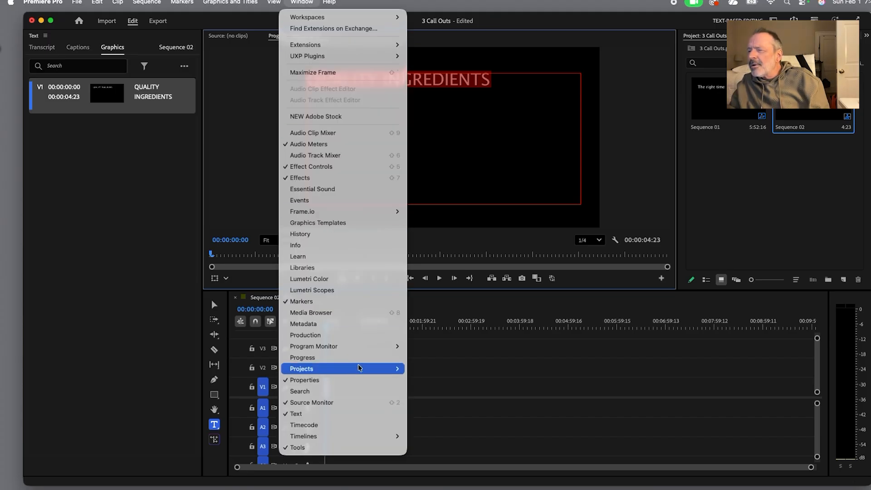
pyautogui.moveTo(359, 367)
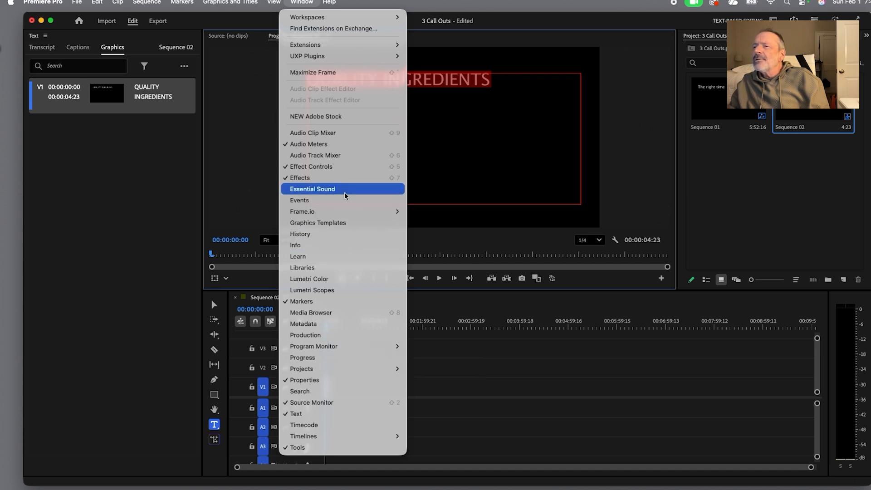
pyautogui.click(344, 167)
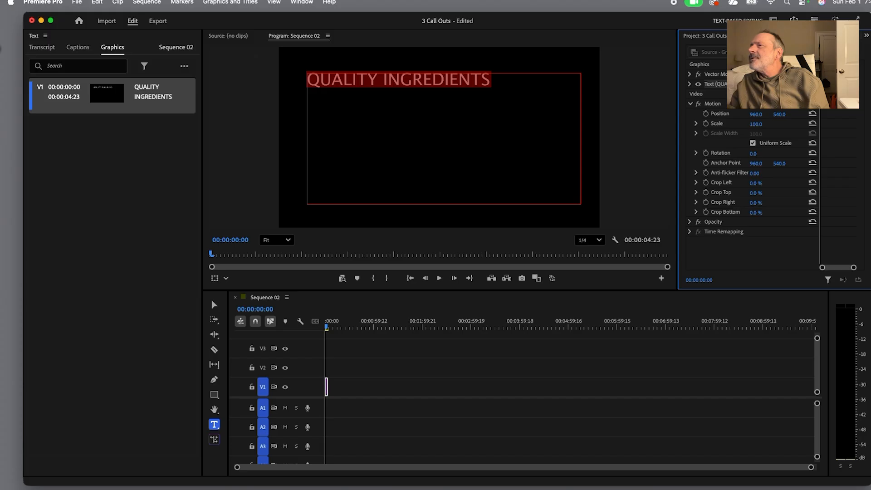
pyautogui.click(821, 36)
pyautogui.click(772, 57)
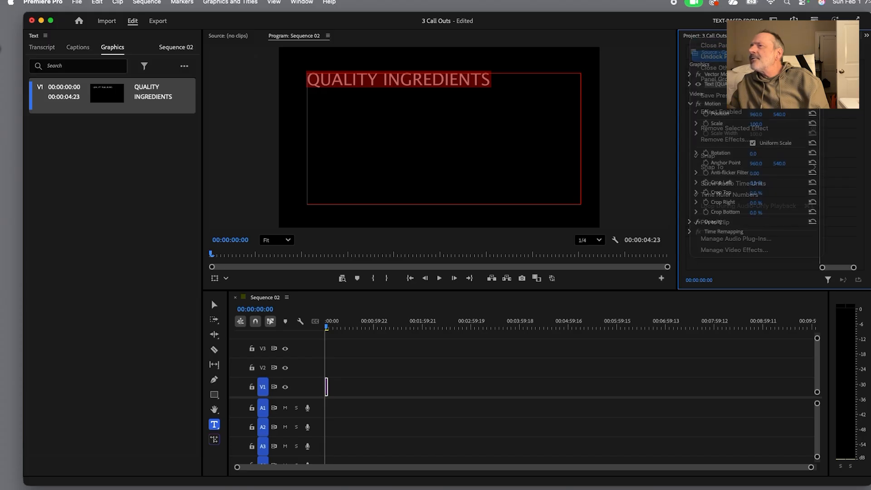
pyautogui.moveTo(753, 19); pyautogui.dragTo(101, 130)
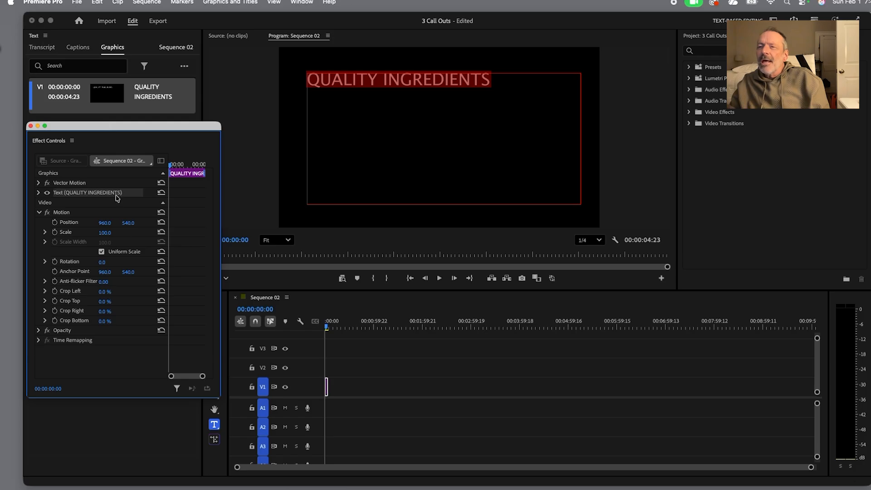
# Step: Expand the title's text properties in Effect Controls and reselect all of QUALITY INGREDIENTS
pyautogui.click(38, 195)
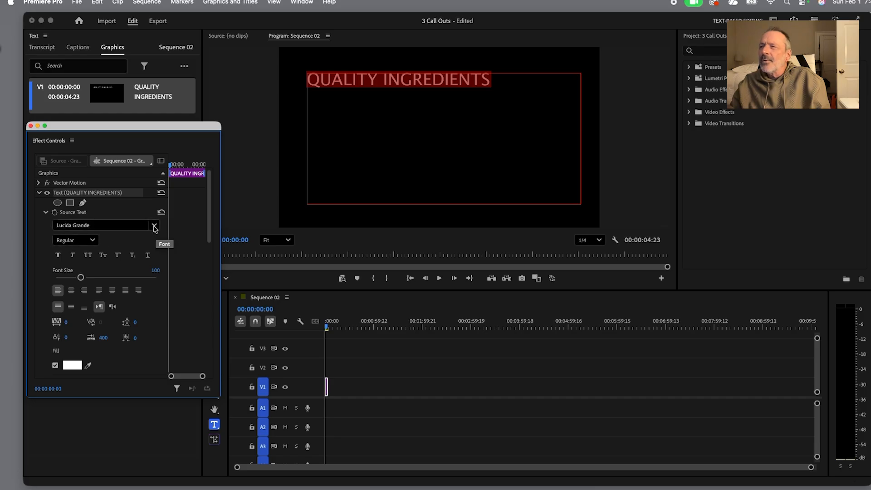
pyautogui.click(377, 164)
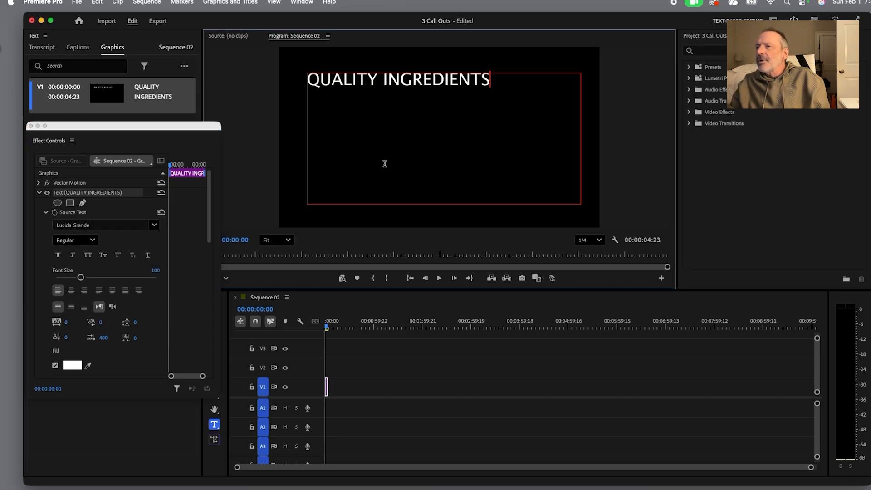
pyautogui.moveTo(503, 84); pyautogui.dragTo(280, 78)
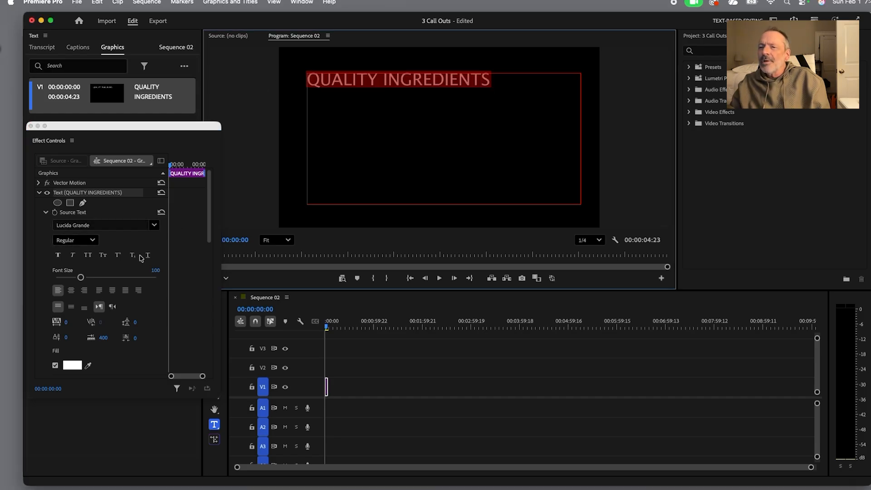
# Step: Search the fonts for Komet and apply Komet Bold to the QUALITY INGREDIENTS title
pyautogui.click(154, 225)
pyautogui.scroll(-1, 140, 285)
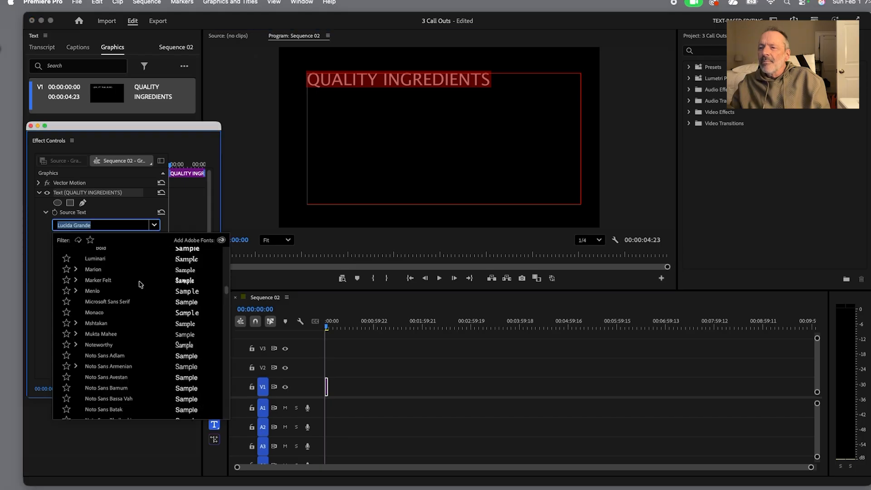
pyautogui.click(228, 293)
pyautogui.moveTo(227, 293); pyautogui.dragTo(228, 251)
pyautogui.click(104, 224)
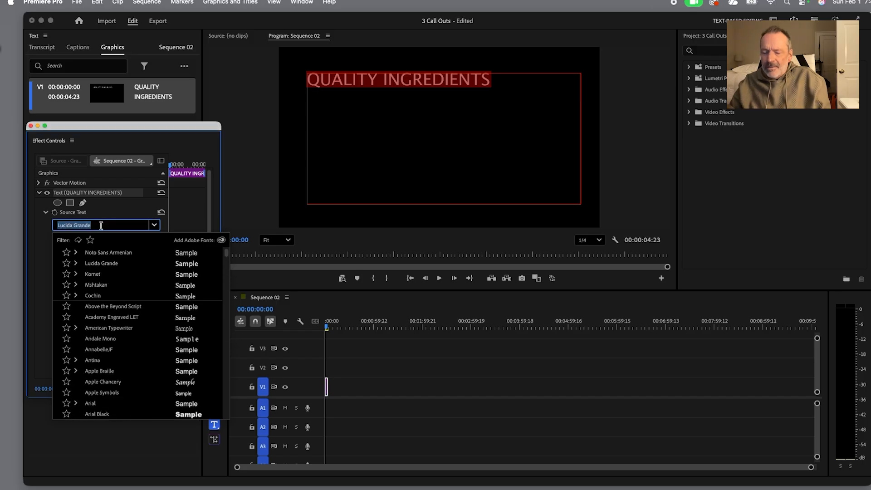
pyautogui.write('kra')
pyautogui.press('BackSpace')
pyautogui.press('BackSpace')
pyautogui.press('BackSpace')
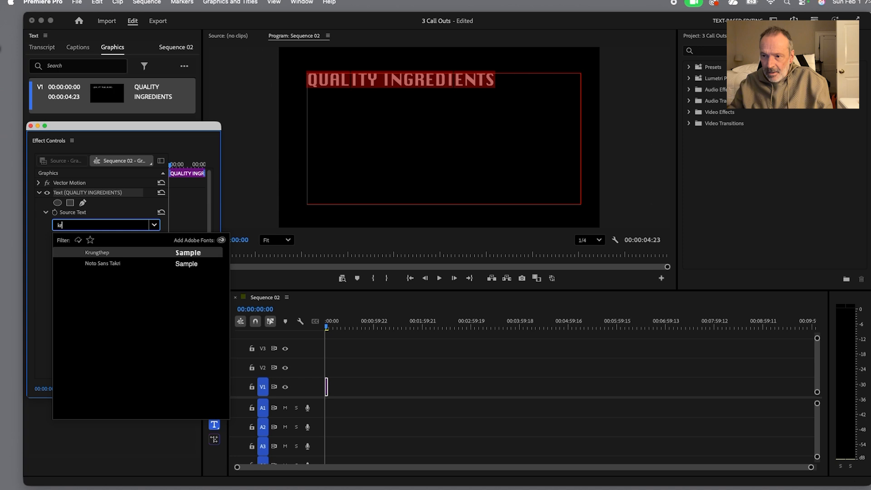
pyautogui.write('k')
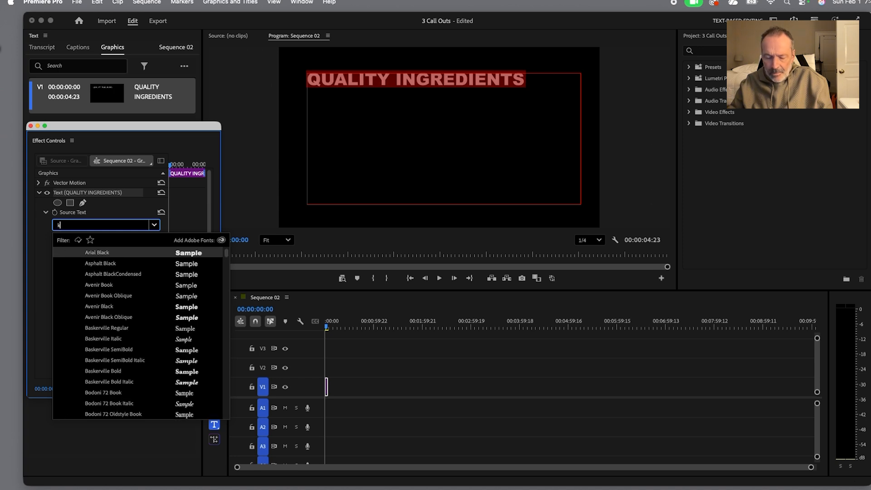
pyautogui.write('ome')
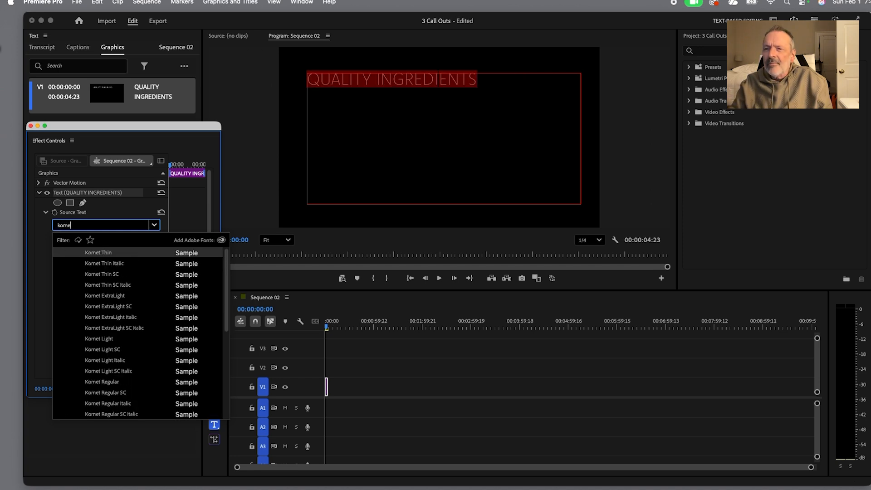
pyautogui.write('t')
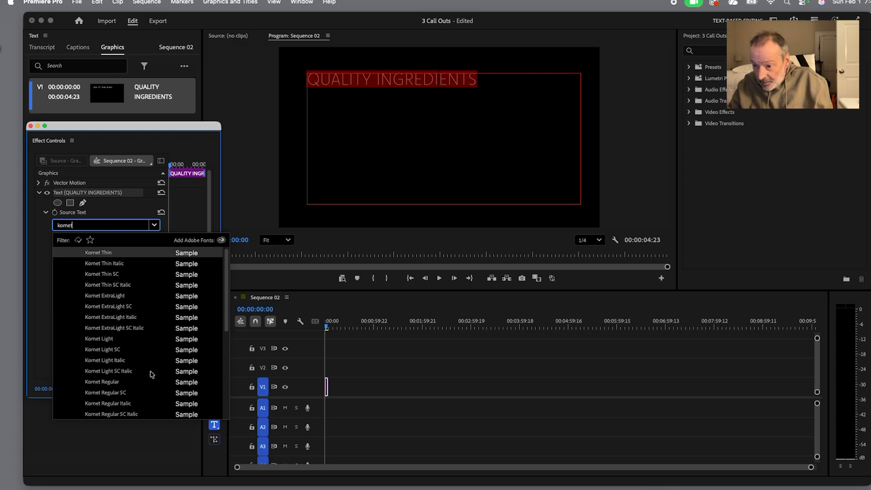
pyautogui.scroll(-5, 151, 374)
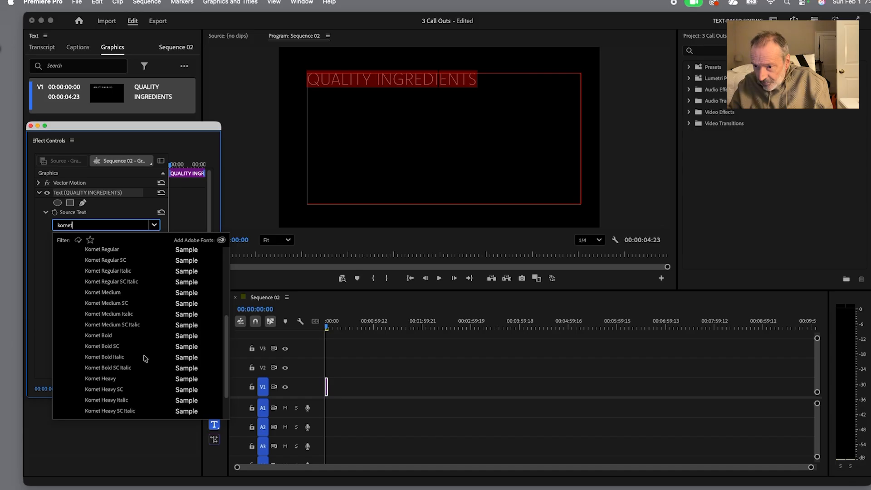
pyautogui.click(100, 336)
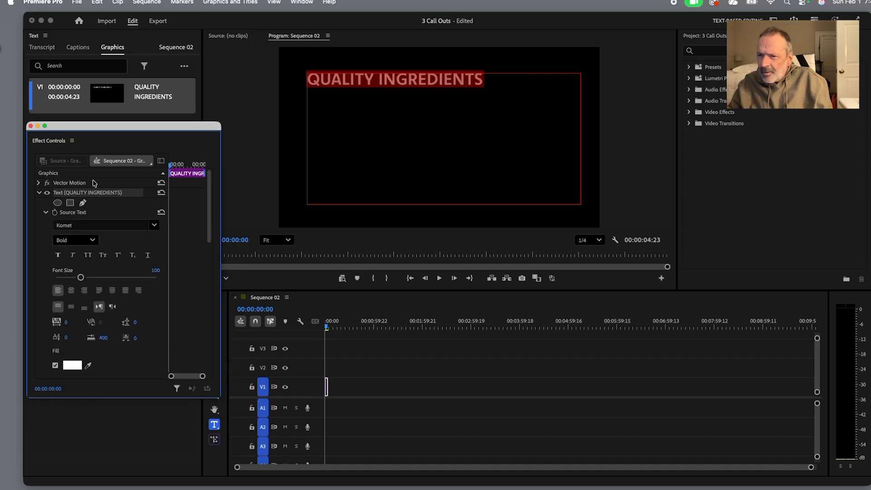
# Step: Change the title's font style to Heavy and reselect the whole title text
pyautogui.click(93, 241)
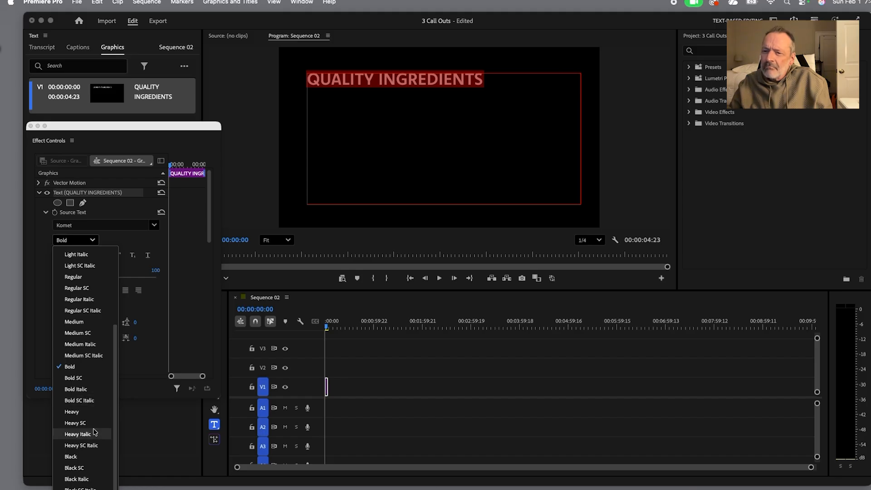
pyautogui.click(72, 411)
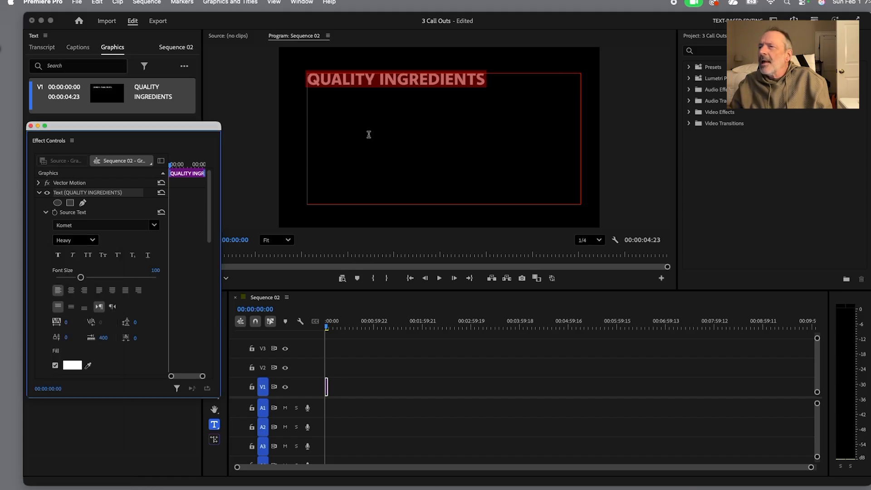
pyautogui.click(446, 80)
pyautogui.moveTo(489, 85); pyautogui.dragTo(302, 84)
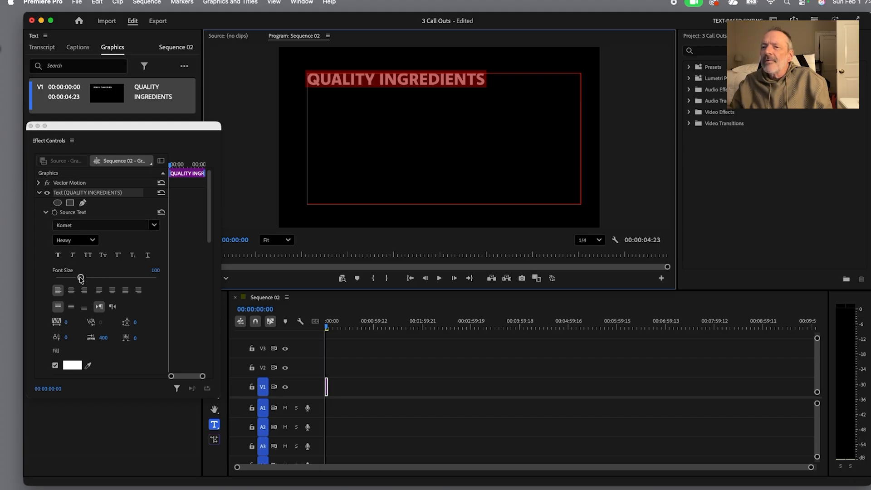
# Step: Enlarge the QUALITY INGREDIENTS title to font size 157 and tighten its leading to -45
pyautogui.moveTo(81, 279); pyautogui.dragTo(94, 280)
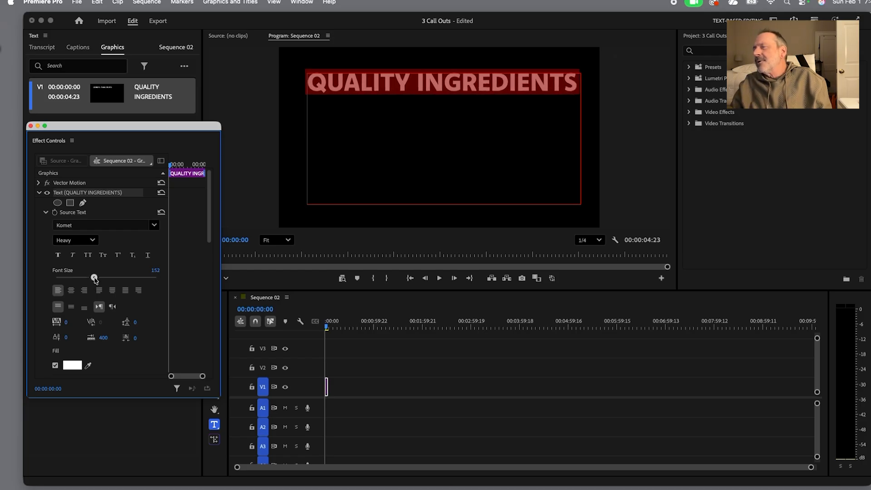
pyautogui.moveTo(95, 280); pyautogui.dragTo(96, 281)
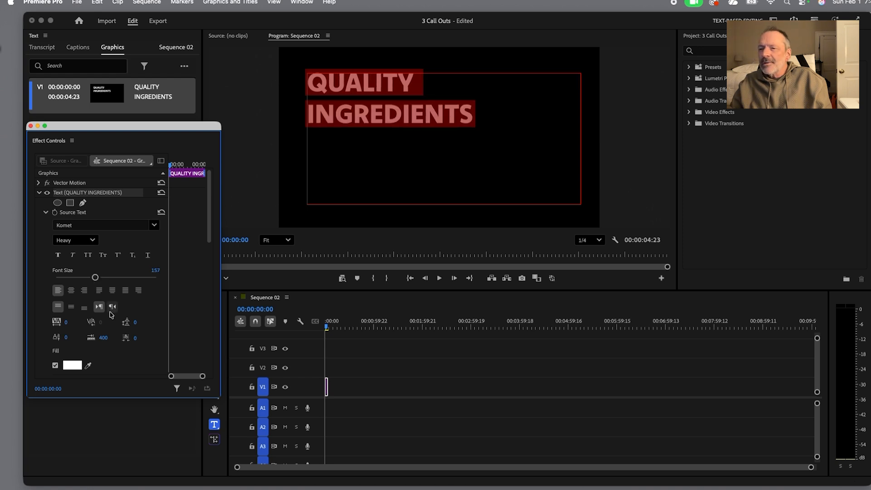
pyautogui.click(398, 145)
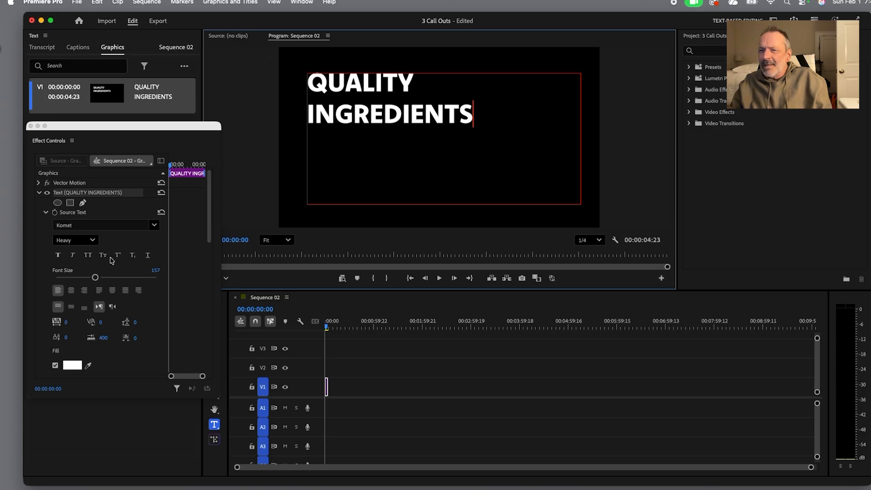
pyautogui.scroll(-2, 112, 262)
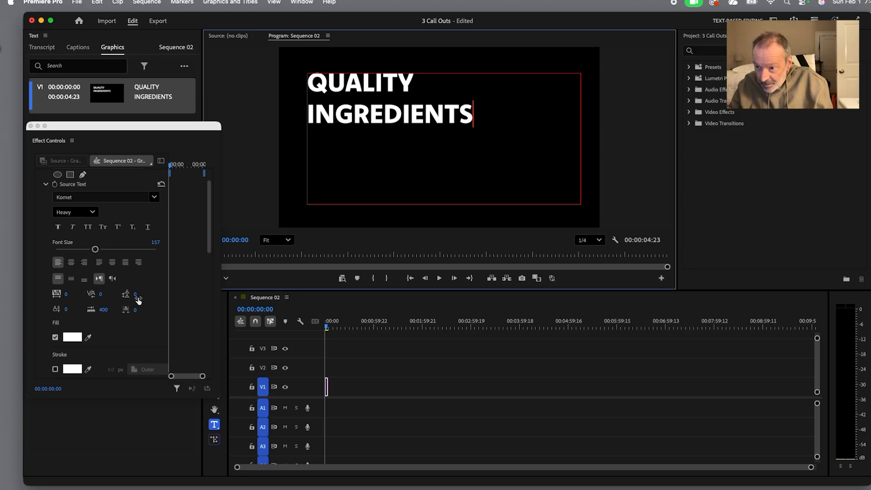
pyautogui.moveTo(135, 296); pyautogui.dragTo(113, 296)
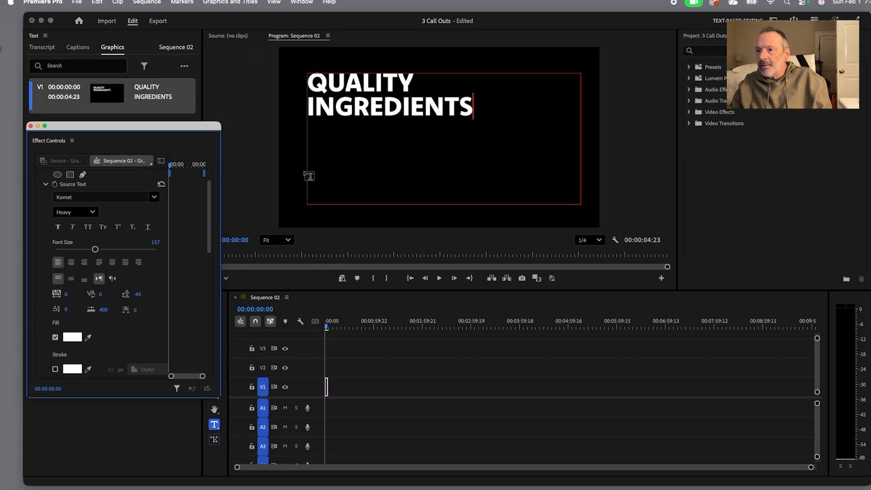
# Step: Shorten the title's text box to just fit its two lines and shift the title slightly down and to the right
pyautogui.moveTo(193, 127); pyautogui.dragTo(156, 128)
pyautogui.click(215, 305)
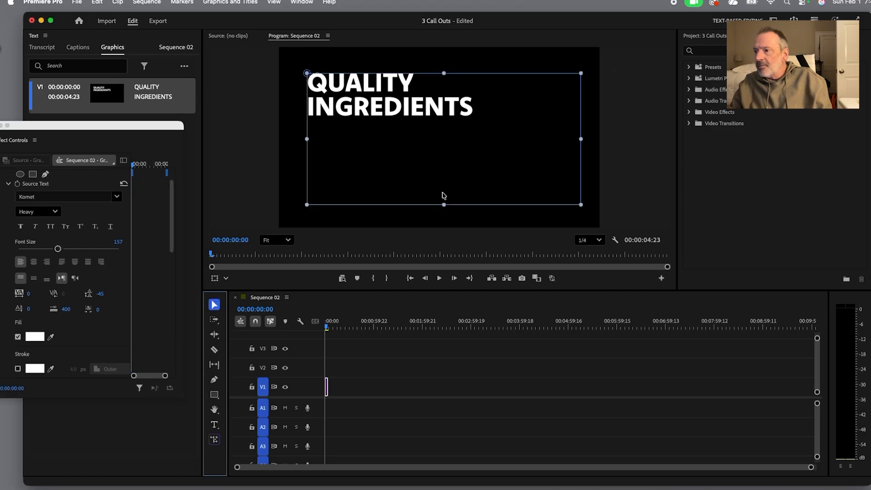
pyautogui.moveTo(444, 205); pyautogui.dragTo(433, 114)
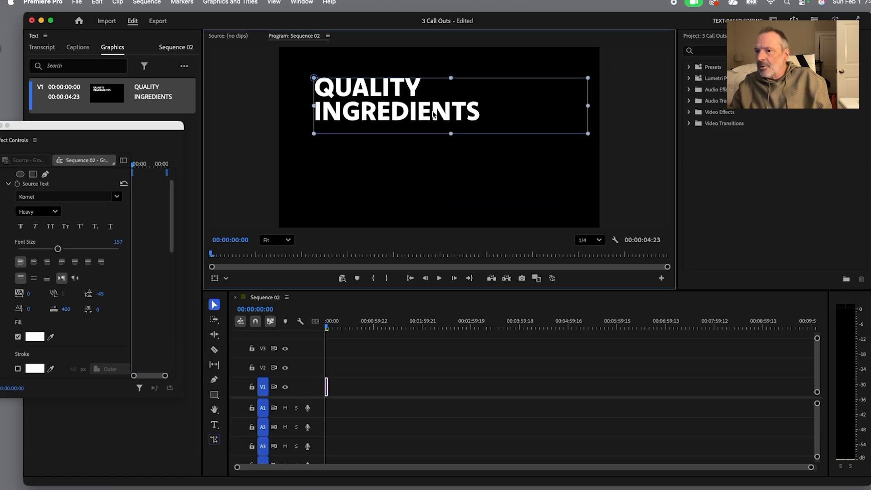
# Step: Try the Krungthep and Phosphate fonts on the QUALITY INGREDIENTS title
pyautogui.click(117, 198)
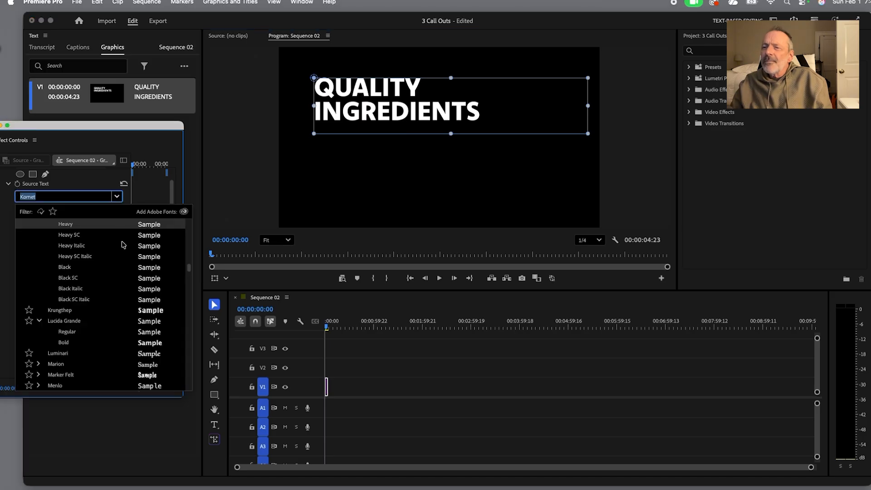
pyautogui.click(67, 311)
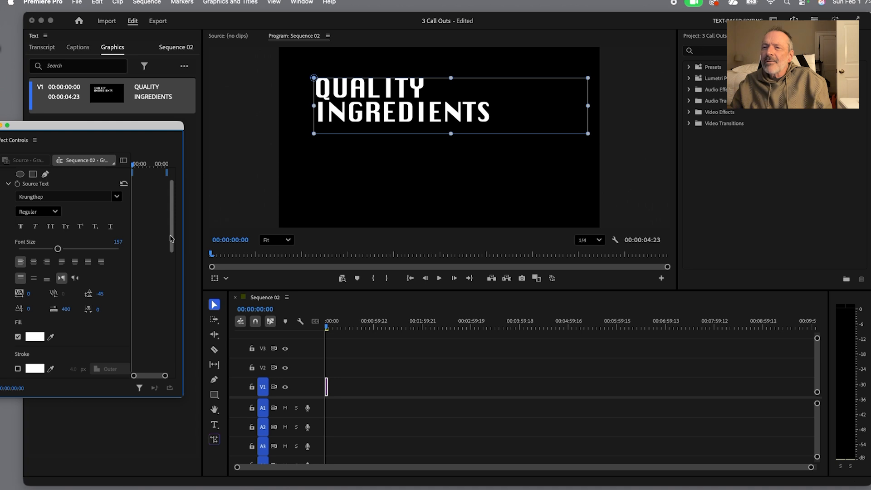
pyautogui.click(117, 197)
pyautogui.moveTo(189, 272); pyautogui.dragTo(191, 330)
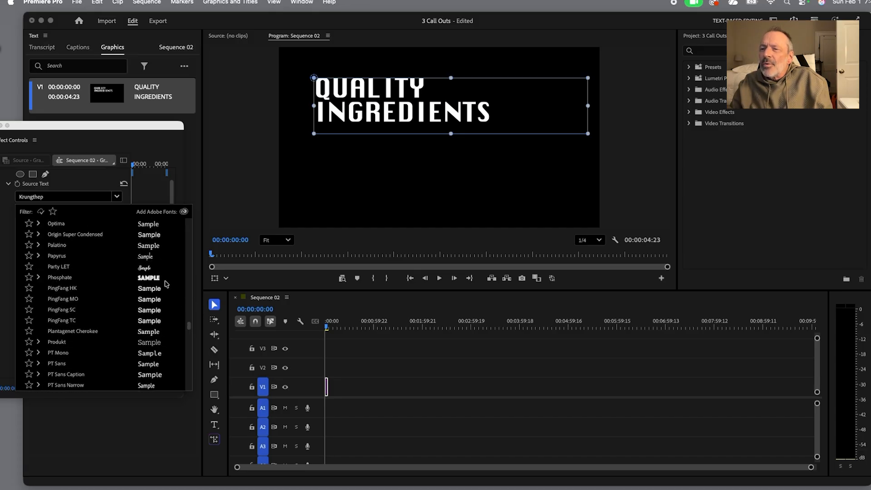
pyautogui.click(151, 278)
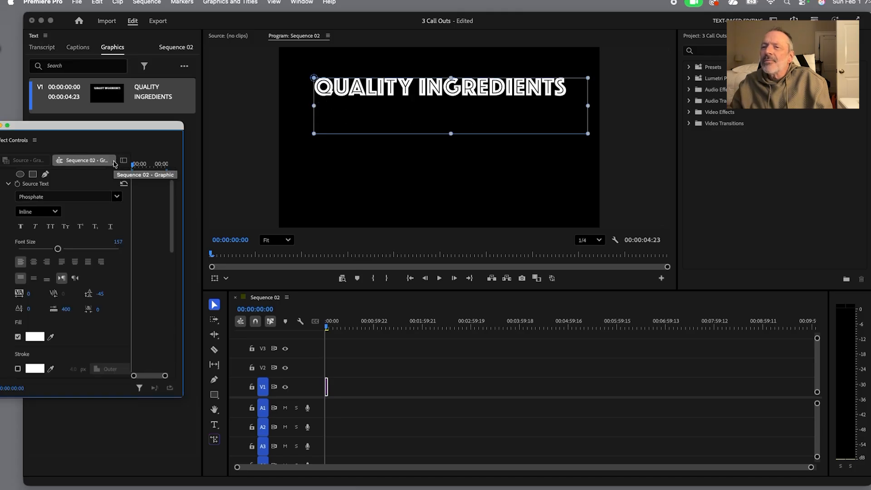
# Step: Try the Telugu MN font on the title, then deselect it to judge the look
pyautogui.click(117, 196)
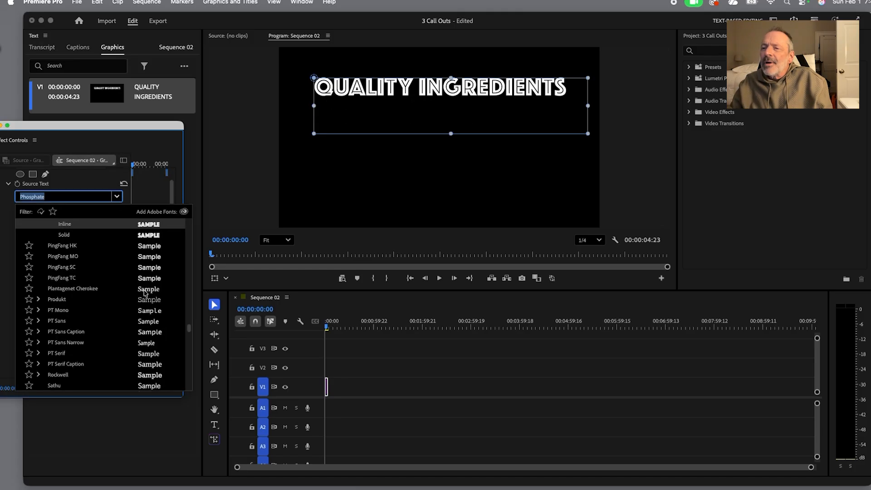
pyautogui.moveTo(190, 334); pyautogui.dragTo(197, 379)
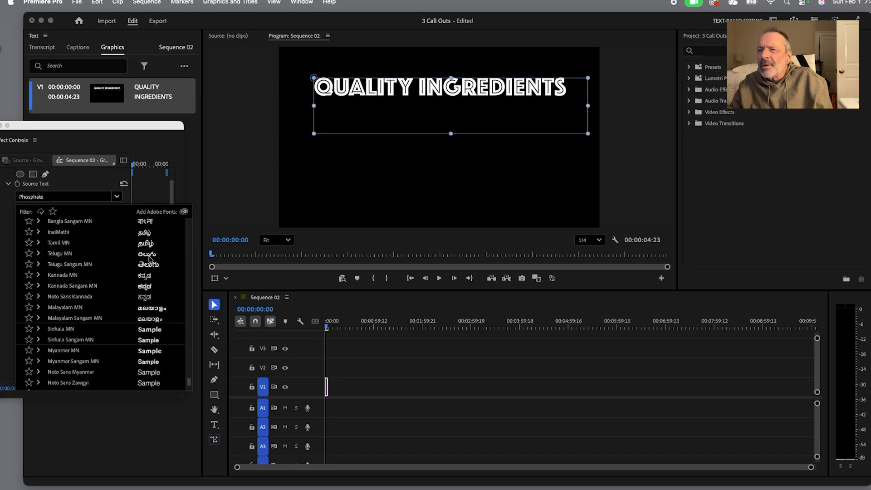
pyautogui.click(149, 256)
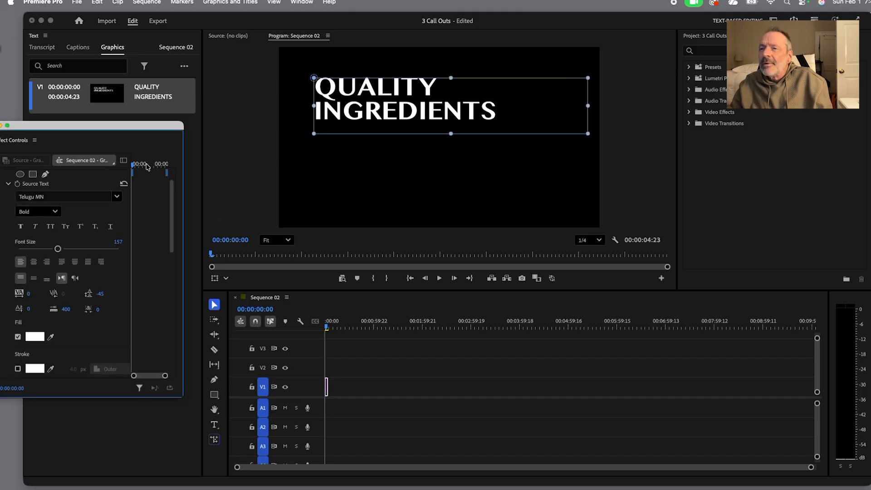
pyautogui.click(117, 199)
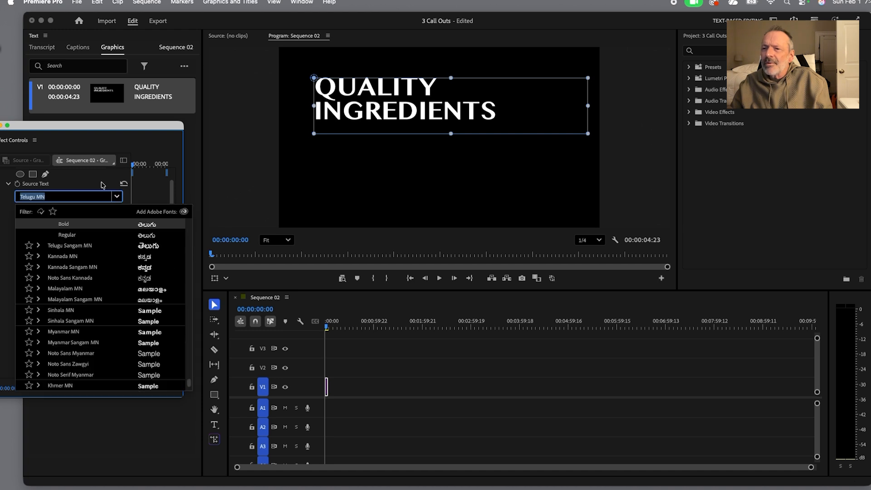
pyautogui.click(306, 176)
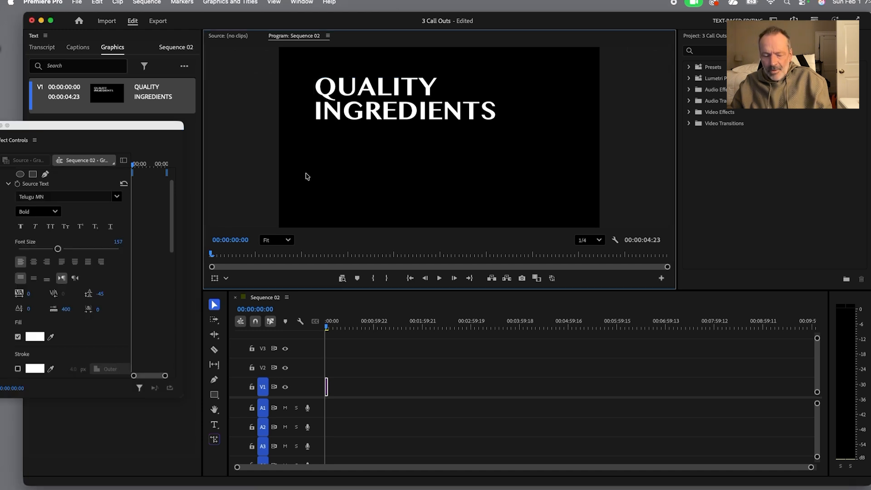
# Step: Undo the three font trials to bring the title back to Komet Heavy
pyautogui.press('super+z')
pyautogui.press('super+z')
pyautogui.press('super+z')
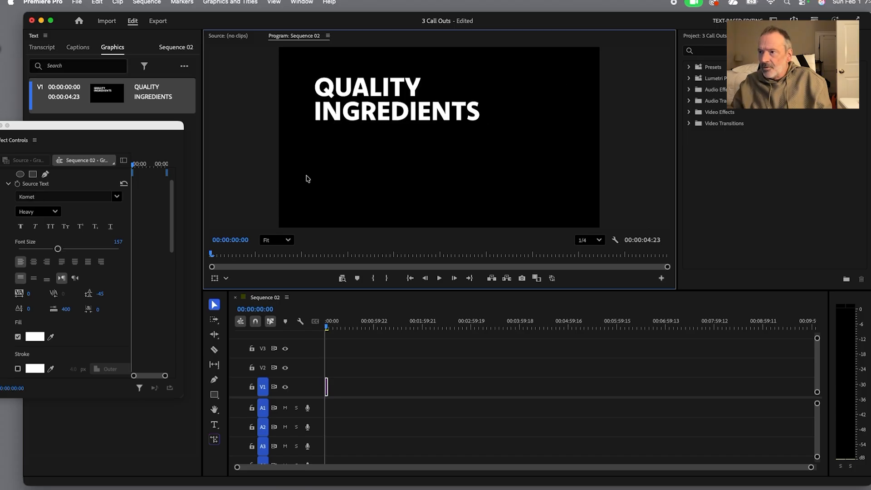
# Step: Select all of the title's text and raise its font size to 183
pyautogui.doubleClick(409, 111)
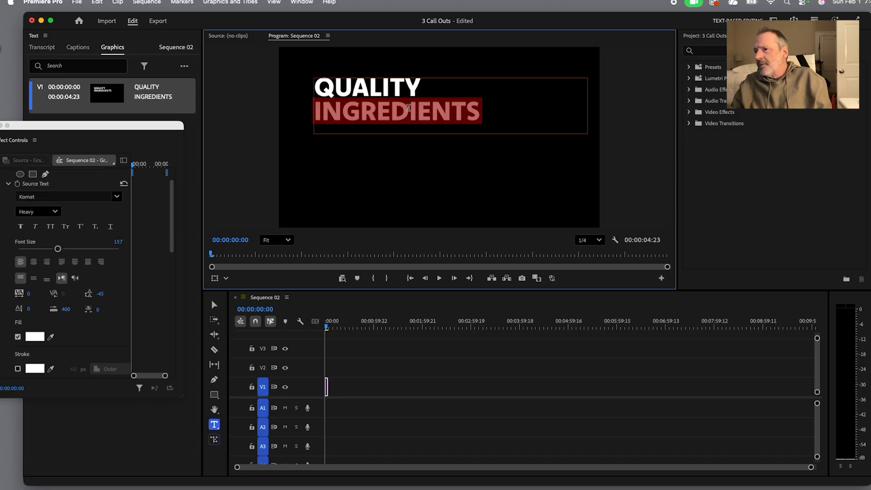
pyautogui.click(496, 111)
pyautogui.press('super+a')
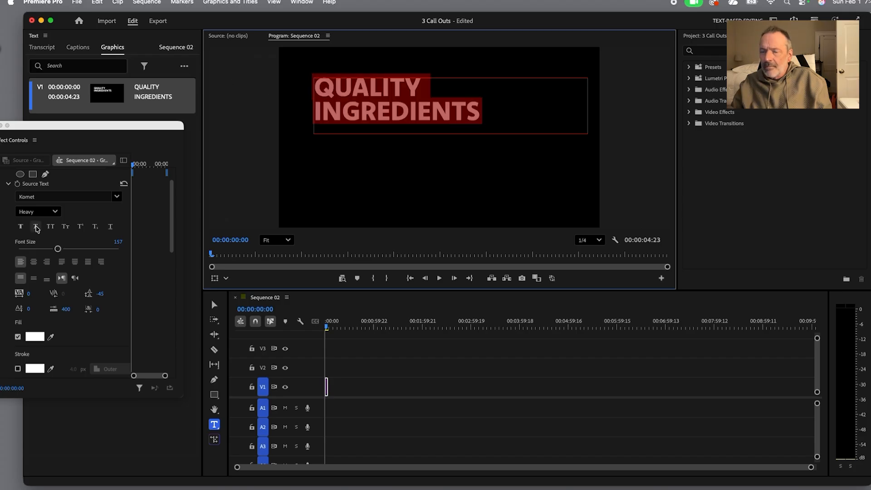
pyautogui.moveTo(56, 249)
pyautogui.mouseDown()
pyautogui.moveTo(79, 251)
pyautogui.moveTo(65, 249)
pyautogui.mouseUp()
pyautogui.moveTo(48, 128); pyautogui.dragTo(68, 131)
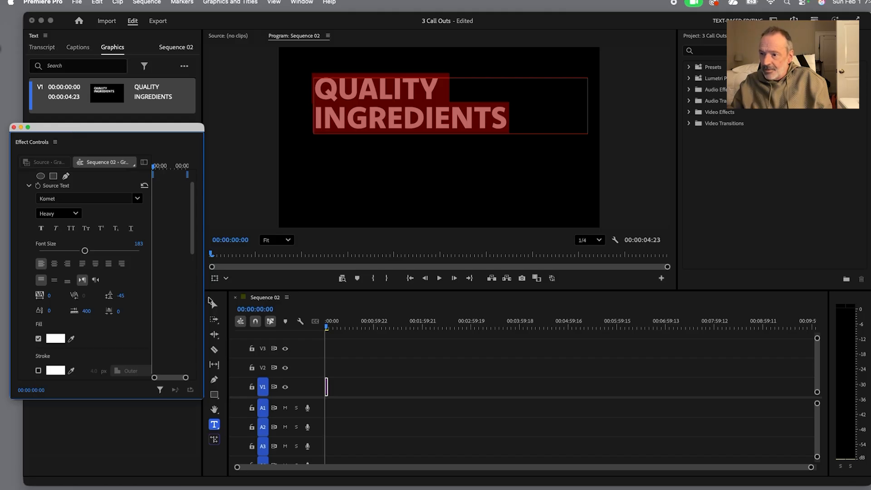
# Step: Reposition the QUALITY INGREDIENTS title near the frame's left edge, just below mid-height, and deselect it
pyautogui.click(214, 305)
pyautogui.moveTo(354, 123); pyautogui.dragTo(327, 177)
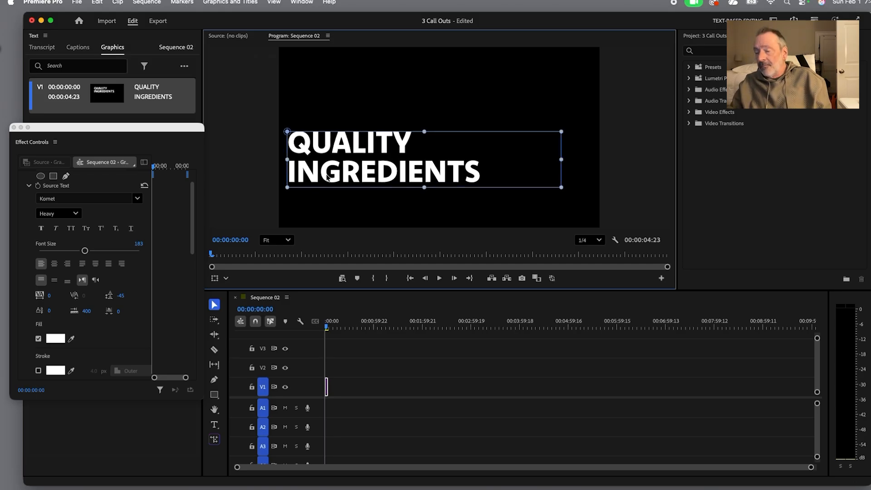
pyautogui.click(405, 204)
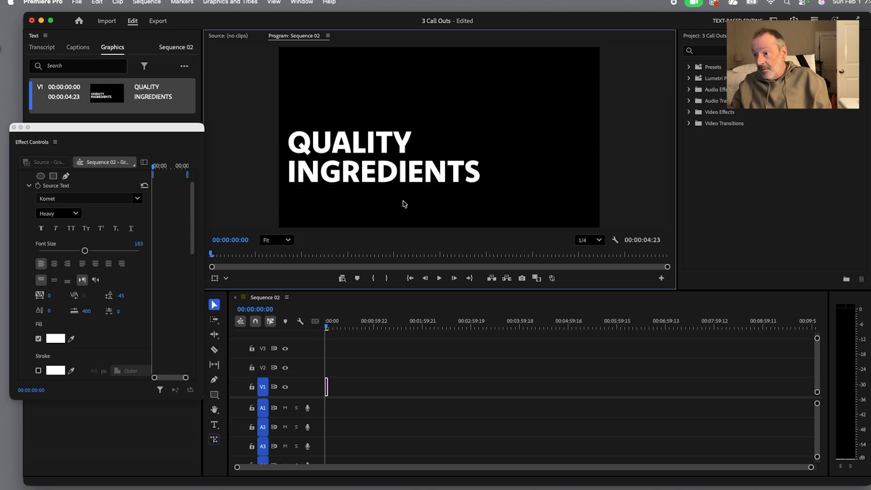
pyautogui.click(385, 174)
pyautogui.moveTo(387, 180); pyautogui.dragTo(385, 174)
pyautogui.click(394, 199)
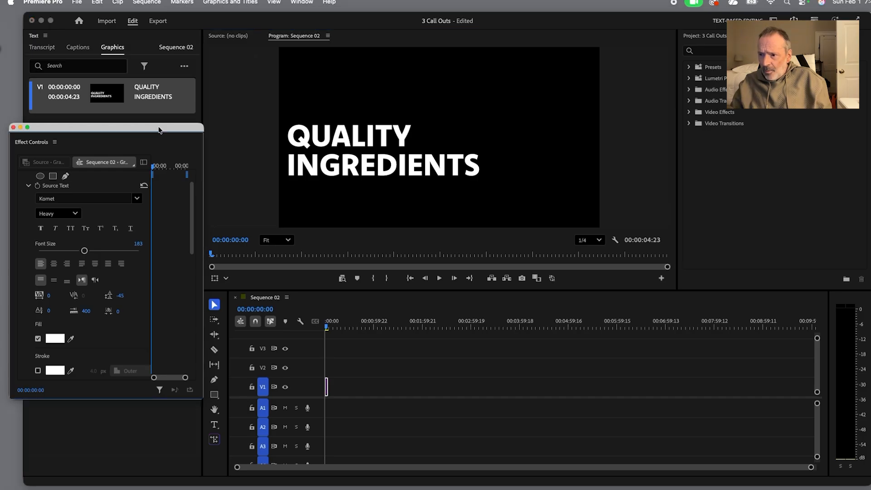
# Step: Draw a new text box beneath INGREDIENTS, spanning almost the full width of the frame
pyautogui.moveTo(167, 127); pyautogui.dragTo(141, 113)
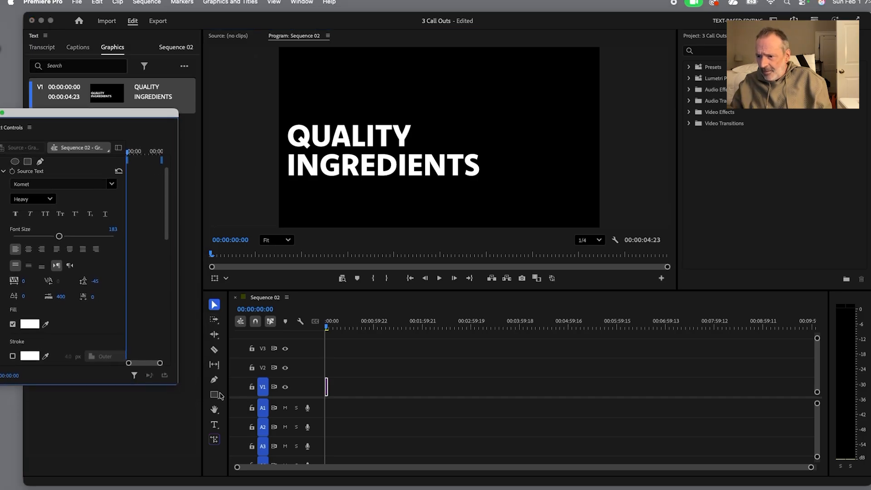
pyautogui.click(216, 429)
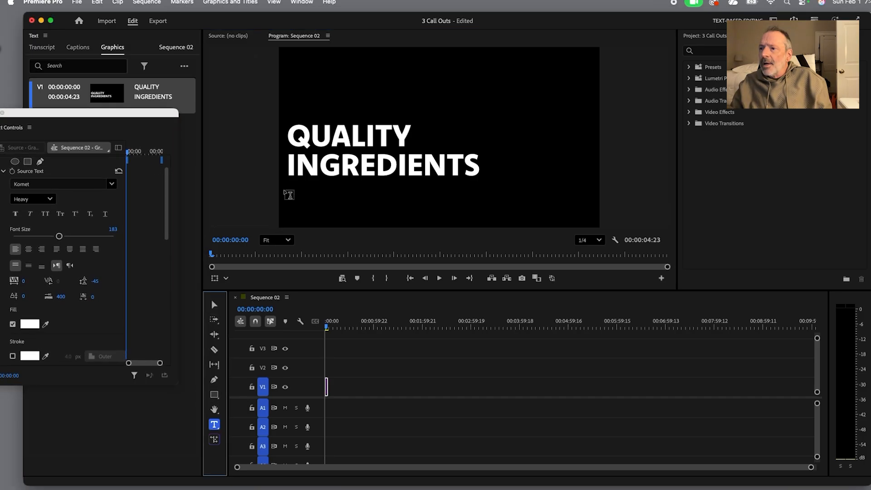
pyautogui.moveTo(288, 188); pyautogui.dragTo(592, 219)
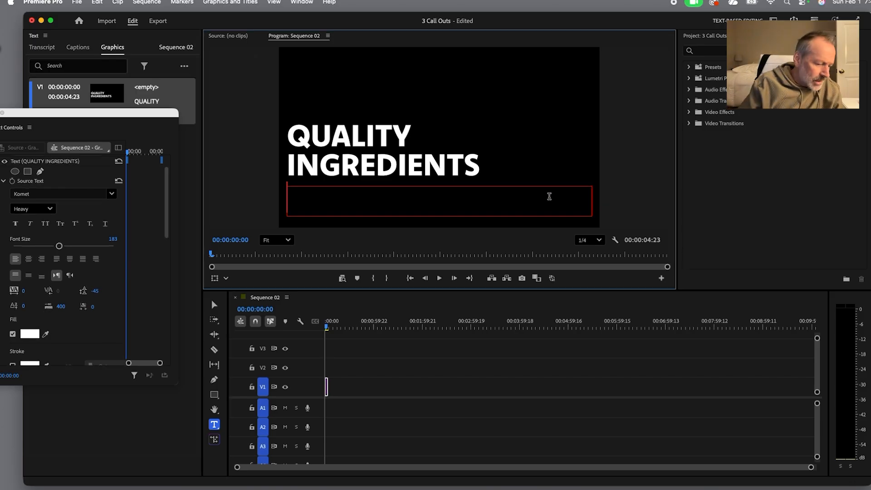
# Step: Enter FRESH LOCAL PRODUCE in the new text box below the title
pyautogui.write('F')
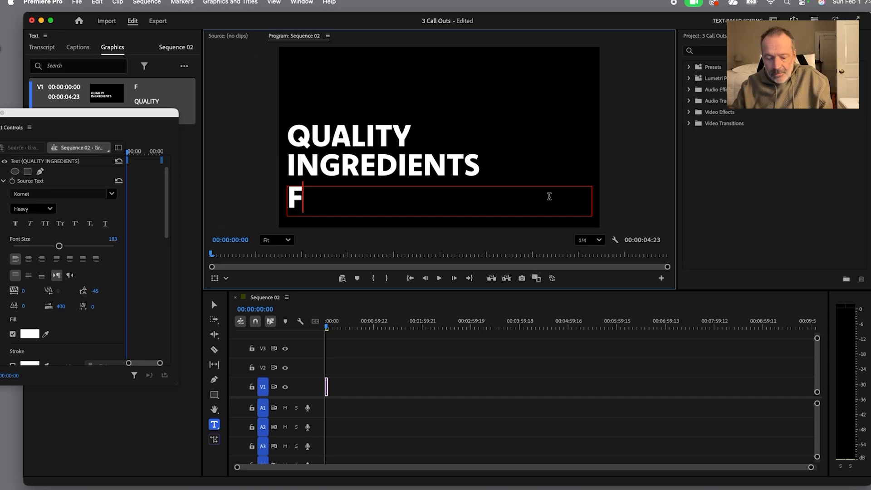
pyautogui.write('RESH ')
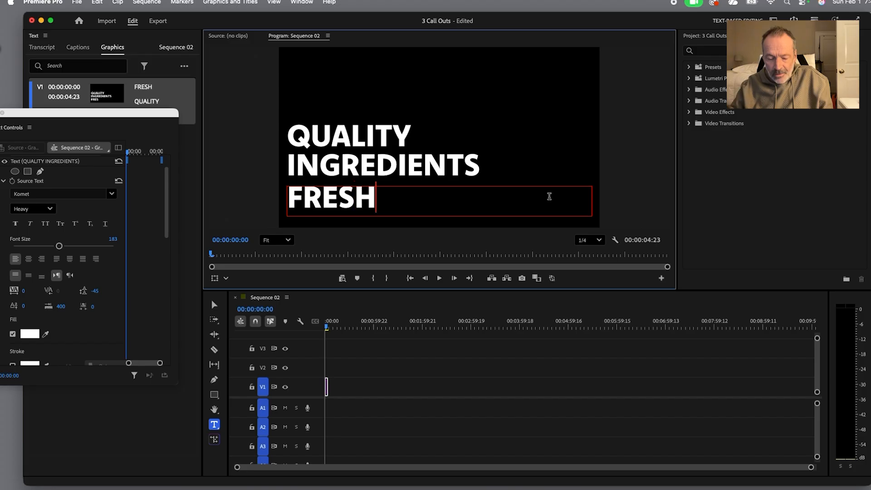
pyautogui.write('LOCAL PRO')
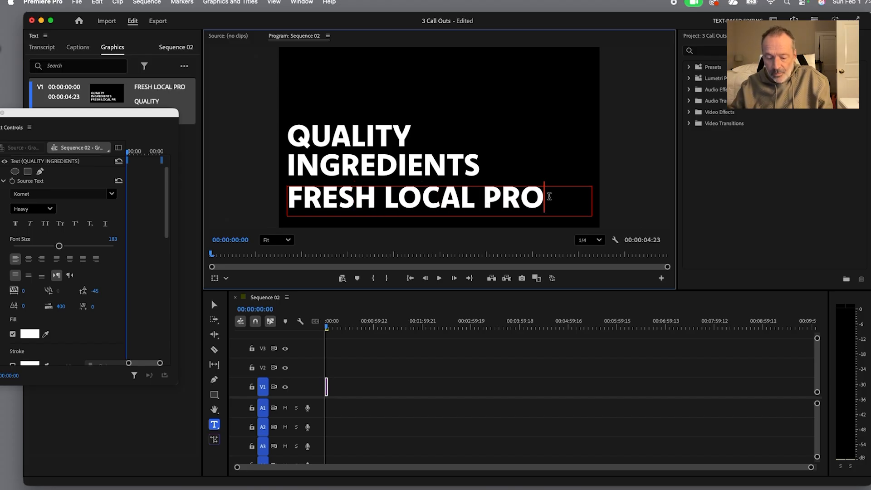
pyautogui.write('DUV')
pyautogui.press('BackSpace')
pyautogui.press('BackSpace')
pyautogui.press('BackSpace')
pyautogui.press('BackSpace')
pyautogui.press('BackSpace')
pyautogui.press('BackSpace')
pyautogui.press('BackSpace')
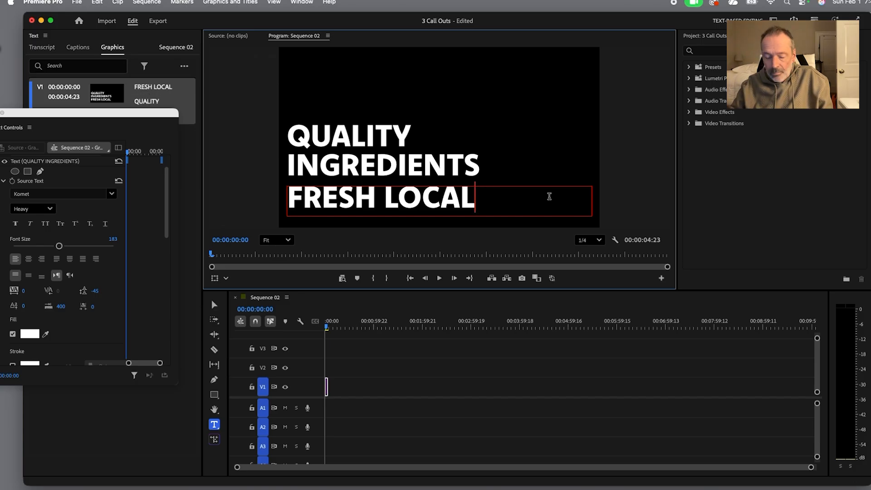
pyautogui.write('PR')
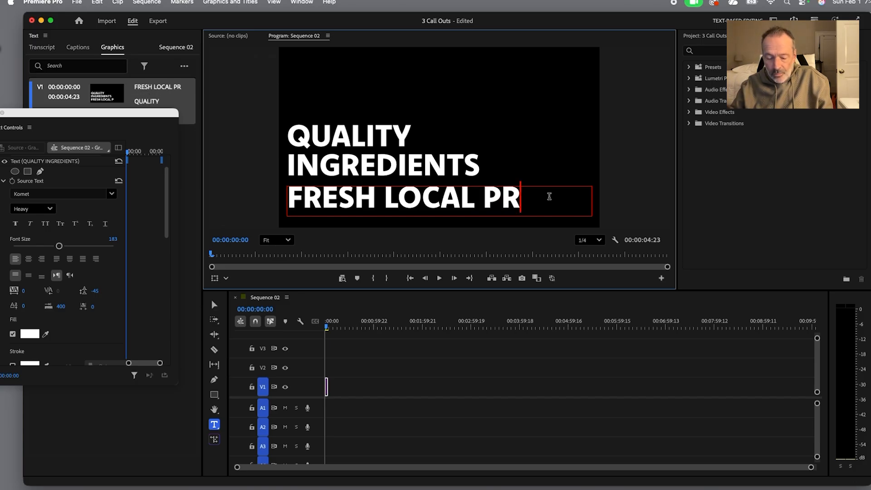
pyautogui.write('ODU')
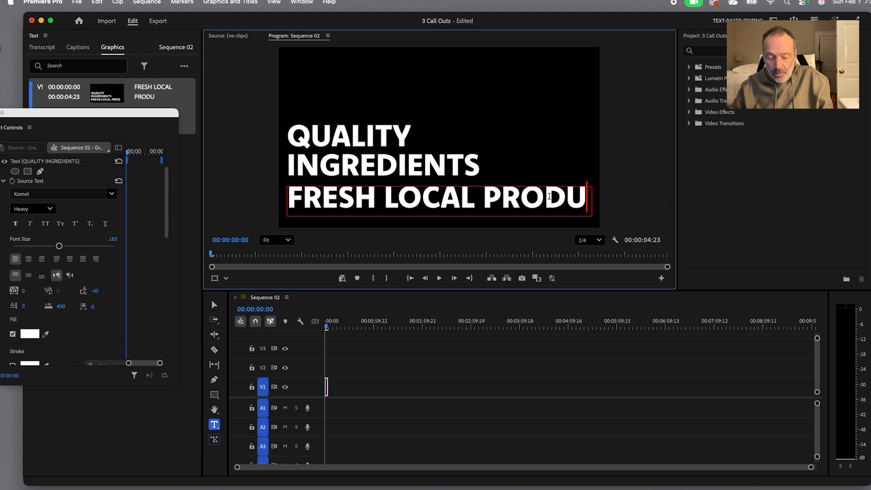
pyautogui.write('CE')
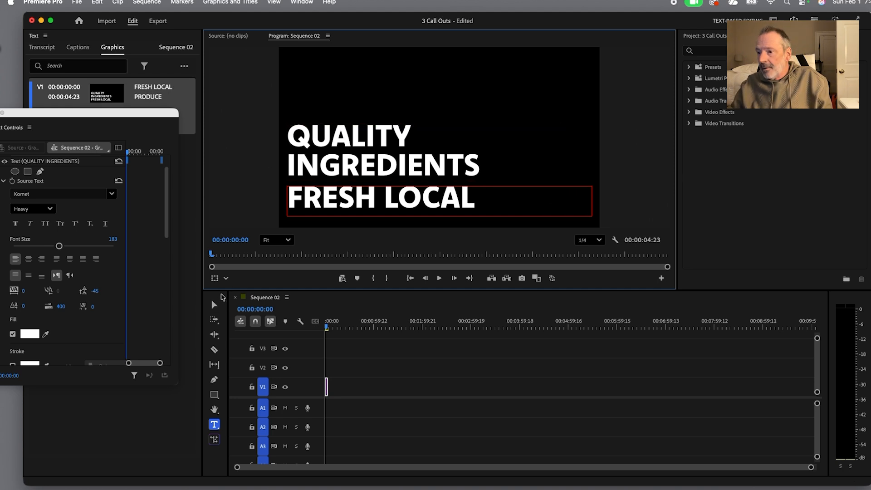
# Step: Widen the FRESH LOCAL PRODUCE text box past the frame's right edge to hold one line and nudge it into place
pyautogui.click(214, 304)
pyautogui.moveTo(592, 217); pyautogui.dragTo(649, 218)
pyautogui.moveTo(578, 204)
pyautogui.mouseDown()
pyautogui.moveTo(568, 206)
pyautogui.moveTo(579, 204)
pyautogui.mouseUp()
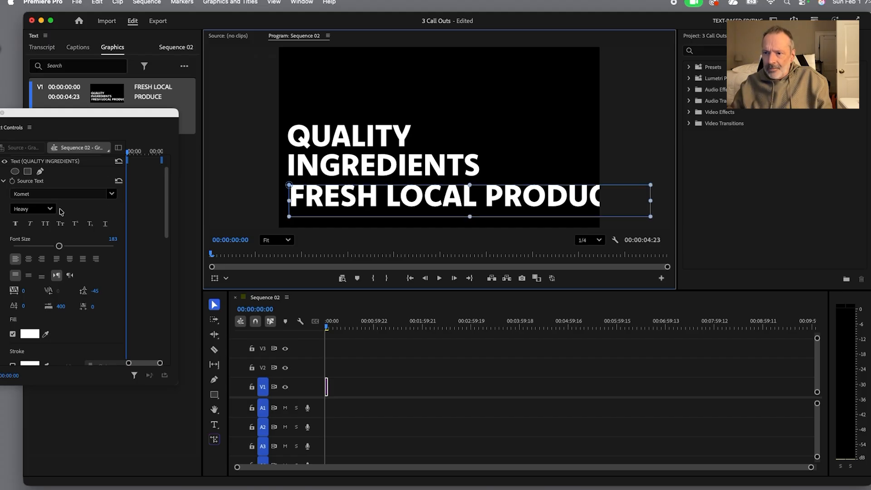
pyautogui.click(112, 195)
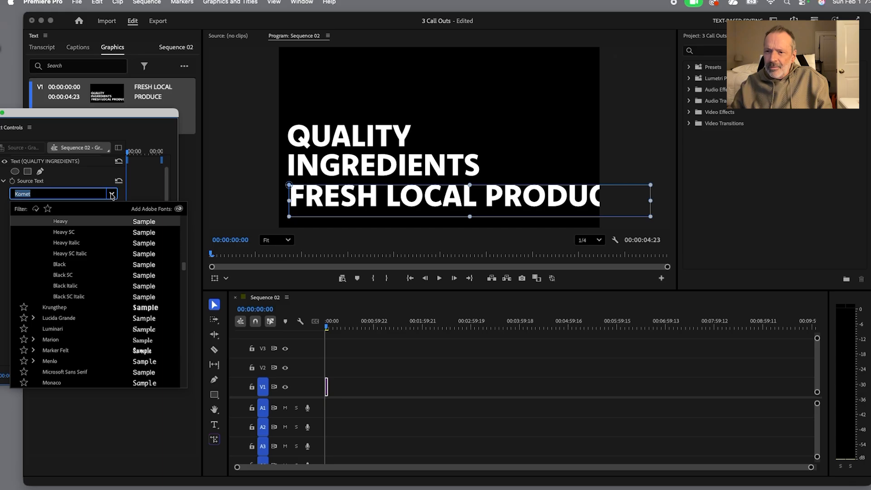
pyautogui.scroll(4, 83, 244)
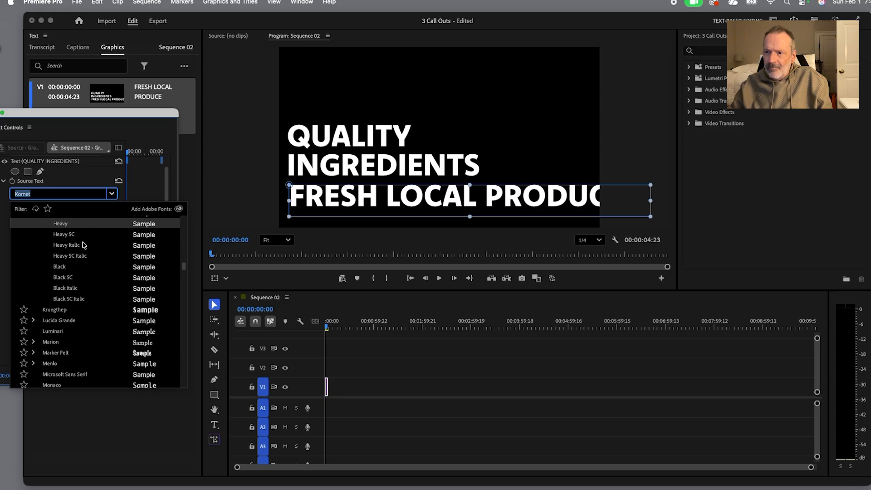
pyautogui.scroll(5, 83, 244)
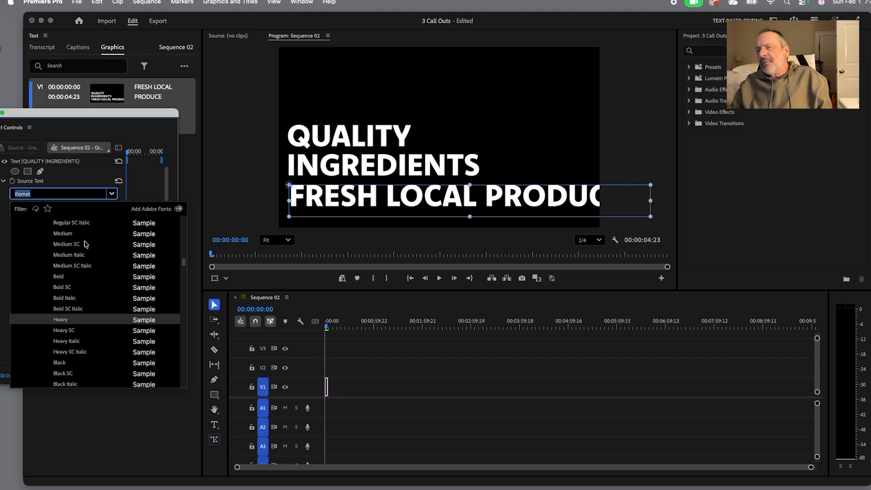
pyautogui.click(72, 234)
pyautogui.press('super+z')
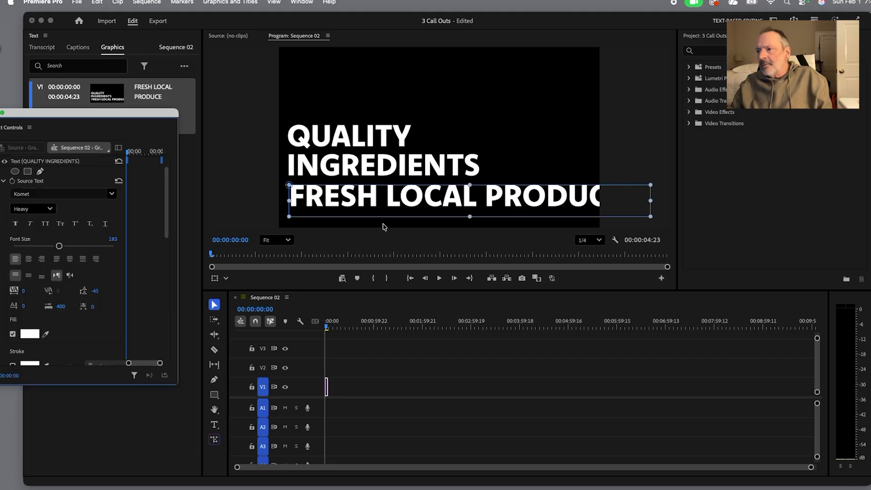
pyautogui.click(605, 232)
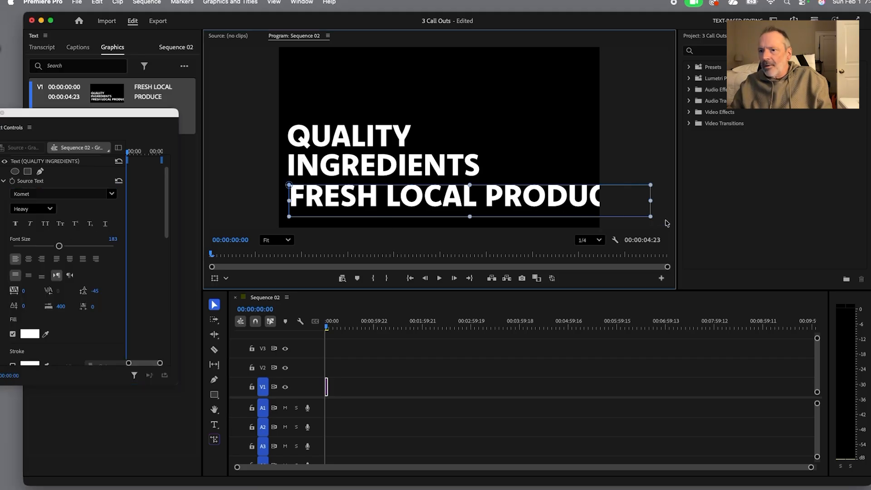
# Step: Reorder the graphic's text layers so QUALITY INGREDIENTS sits above FRESH LOCAL PRODUCE, with the title's settings collapsed
pyautogui.scroll(-1, 71, 223)
pyautogui.scroll(3, 70, 222)
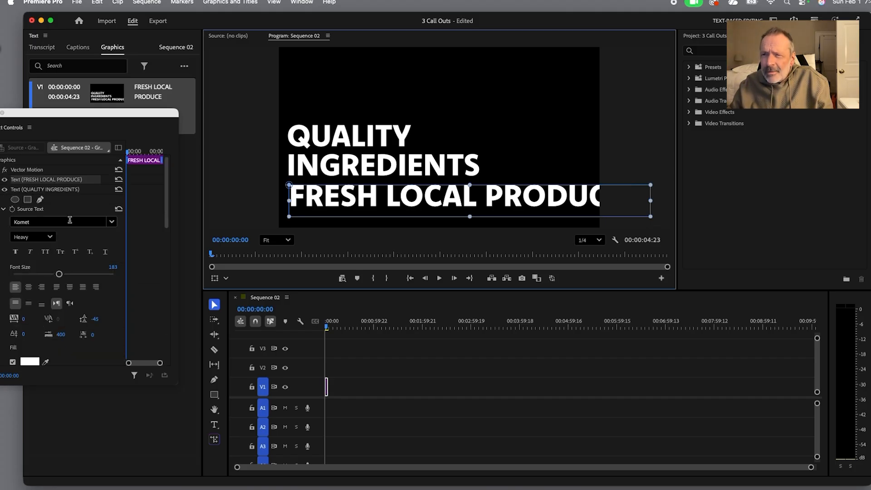
pyautogui.moveTo(60, 114); pyautogui.dragTo(96, 113)
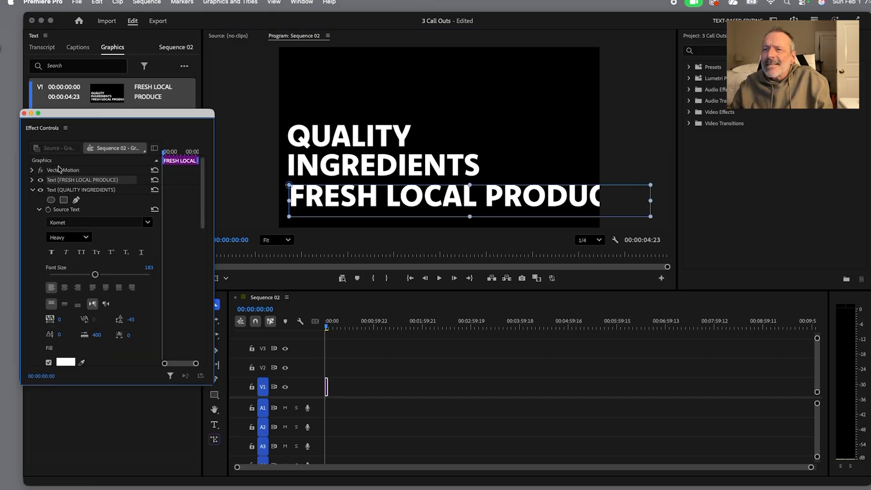
pyautogui.click(32, 190)
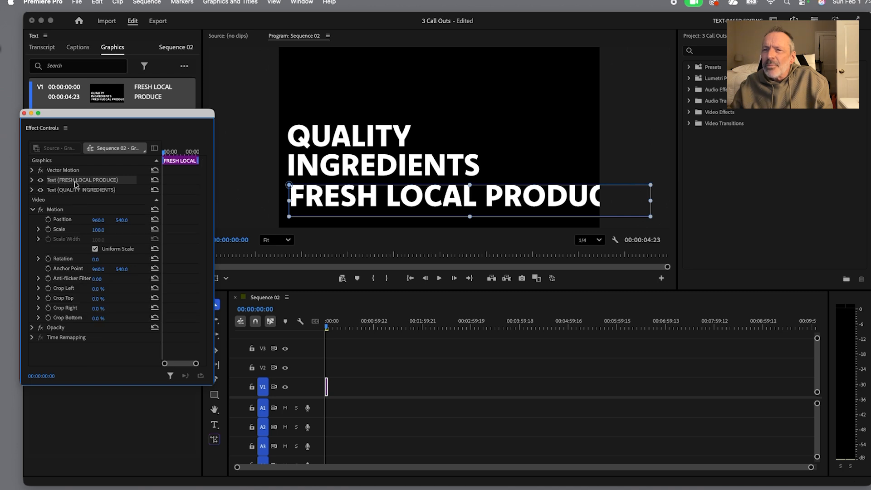
pyautogui.moveTo(78, 183); pyautogui.dragTo(76, 195)
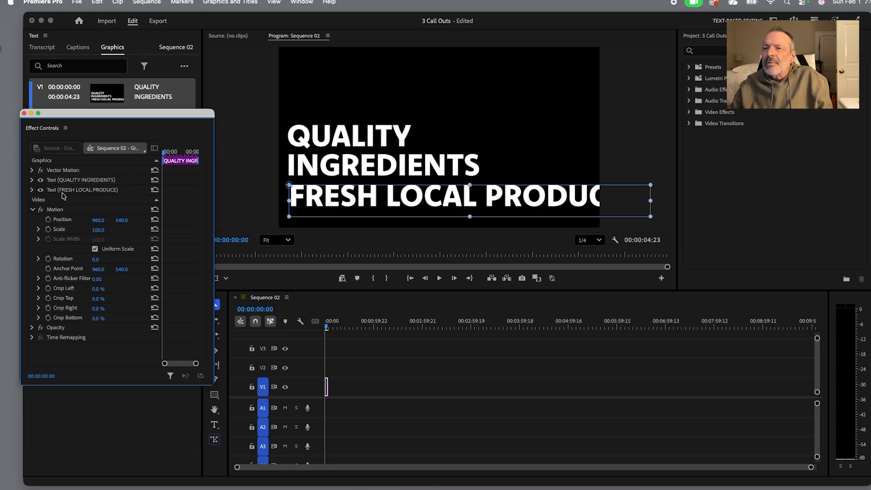
pyautogui.click(69, 181)
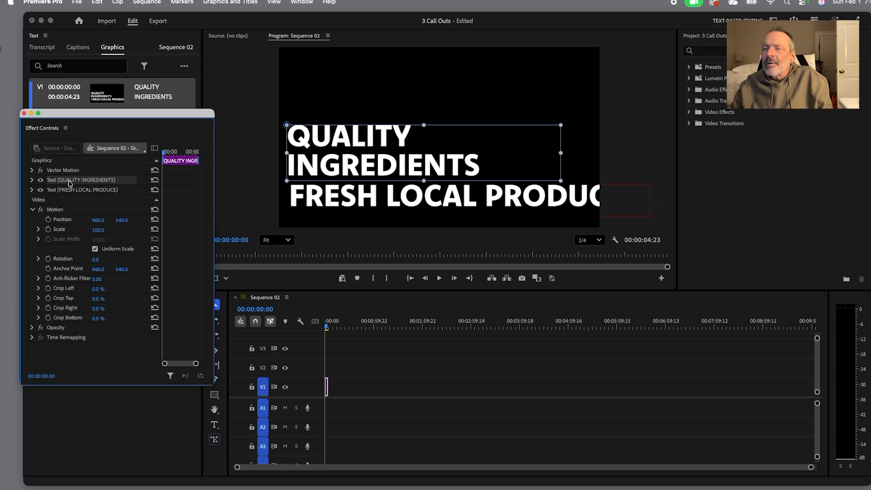
# Step: Set the font style of the FRESH LOCAL PRODUCE text to Komet Light SC, after trying Regular
pyautogui.click(32, 191)
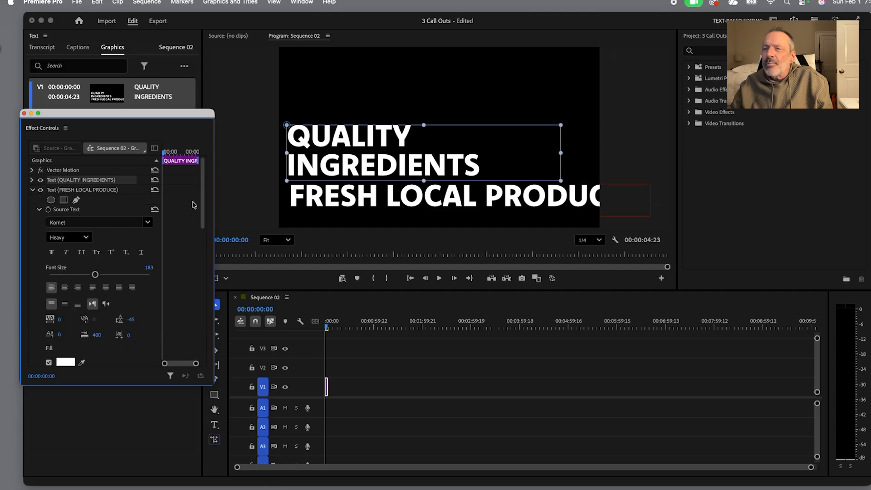
pyautogui.moveTo(202, 205)
pyautogui.mouseDown()
pyautogui.moveTo(206, 259)
pyautogui.moveTo(199, 207)
pyautogui.mouseUp()
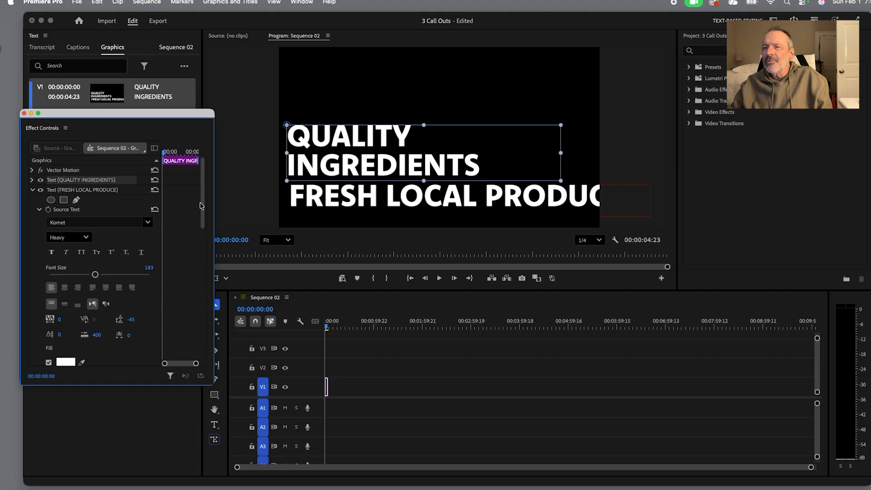
pyautogui.click(78, 191)
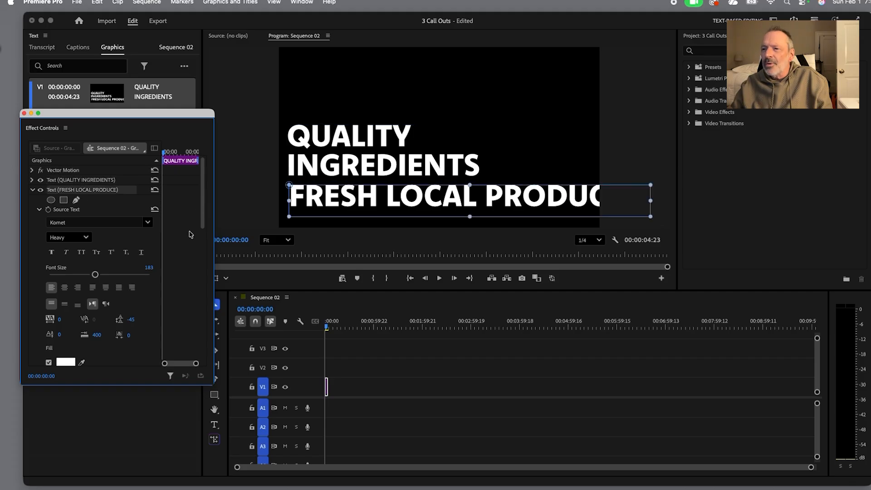
pyautogui.moveTo(202, 213)
pyautogui.mouseDown()
pyautogui.moveTo(206, 329)
pyautogui.moveTo(192, 225)
pyautogui.mouseUp()
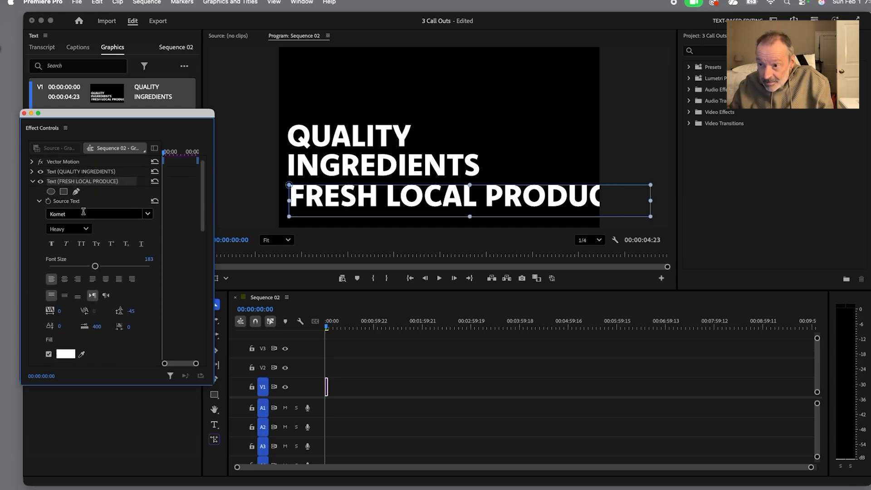
pyautogui.click(85, 229)
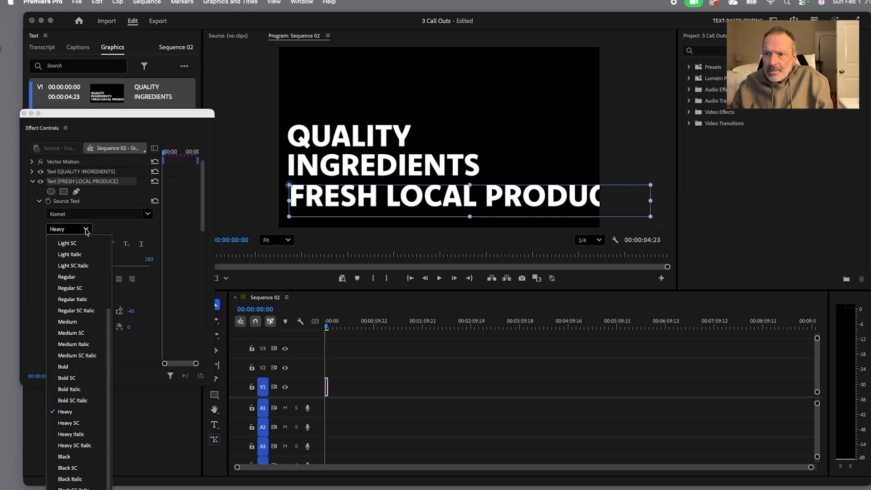
pyautogui.click(85, 278)
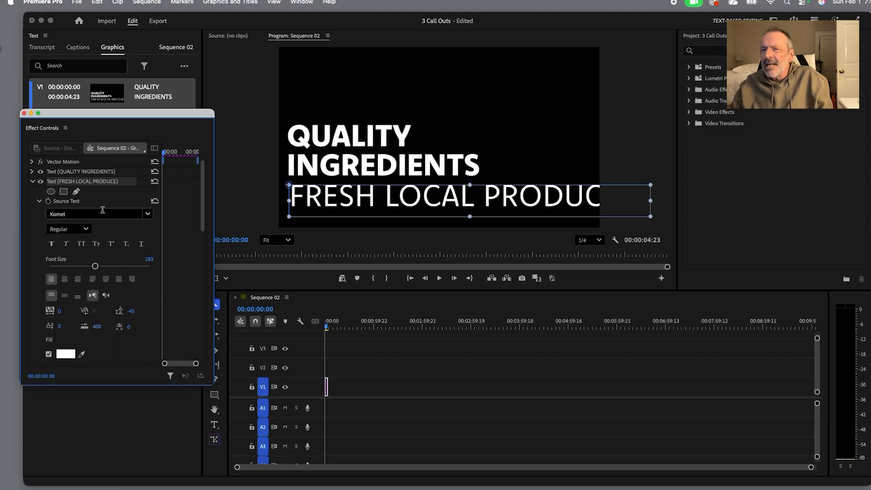
pyautogui.click(86, 229)
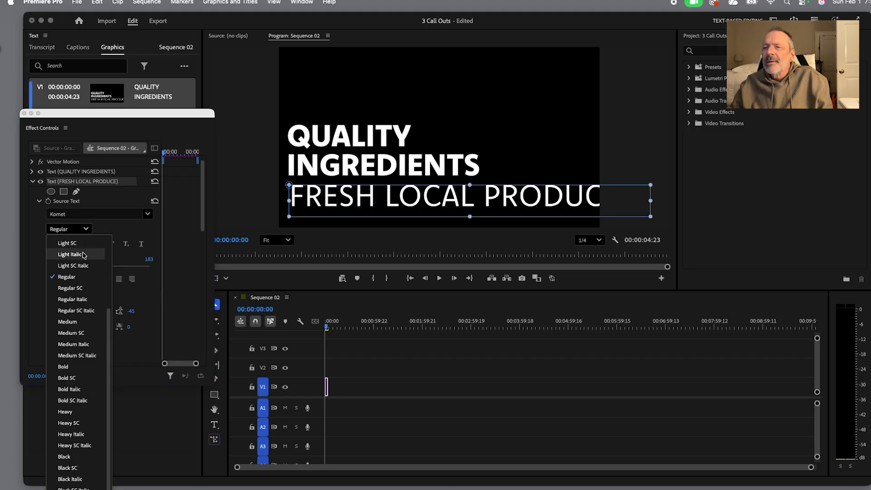
pyautogui.click(83, 244)
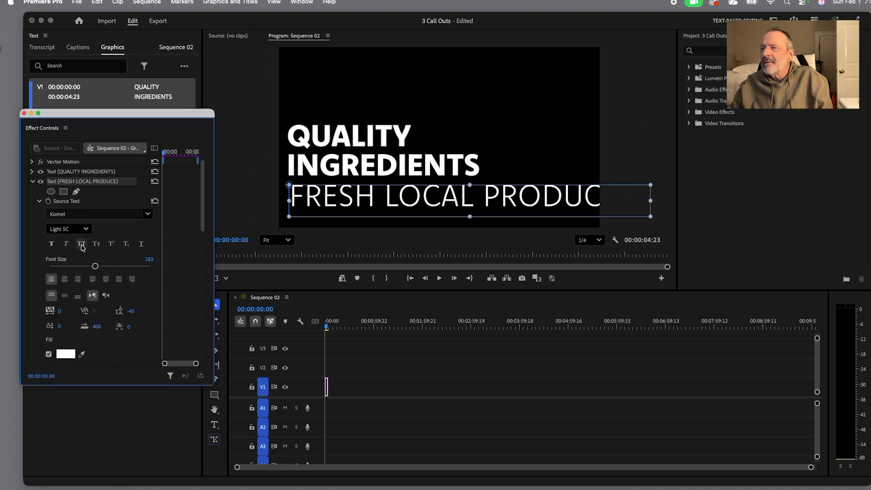
# Step: Reduce the font size of all the FRESH LOCAL PRODUCE text to 107 and deselect it
pyautogui.doubleClick(504, 198)
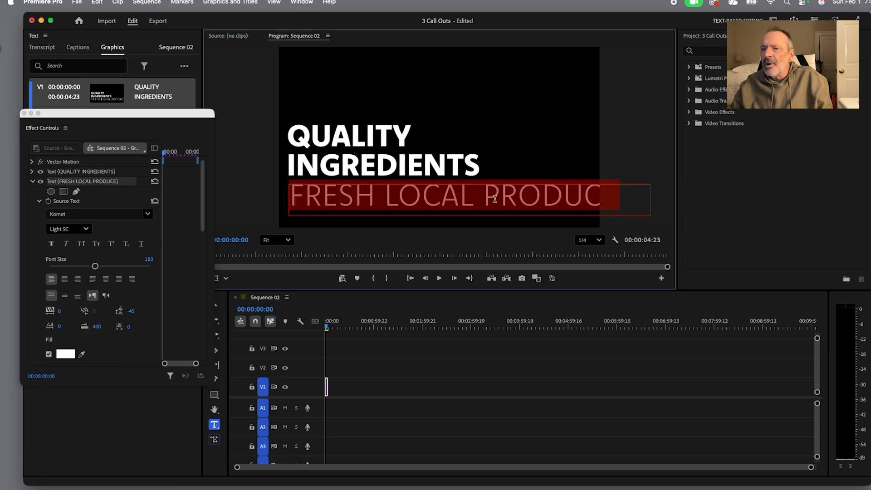
pyautogui.moveTo(96, 267); pyautogui.dragTo(76, 267)
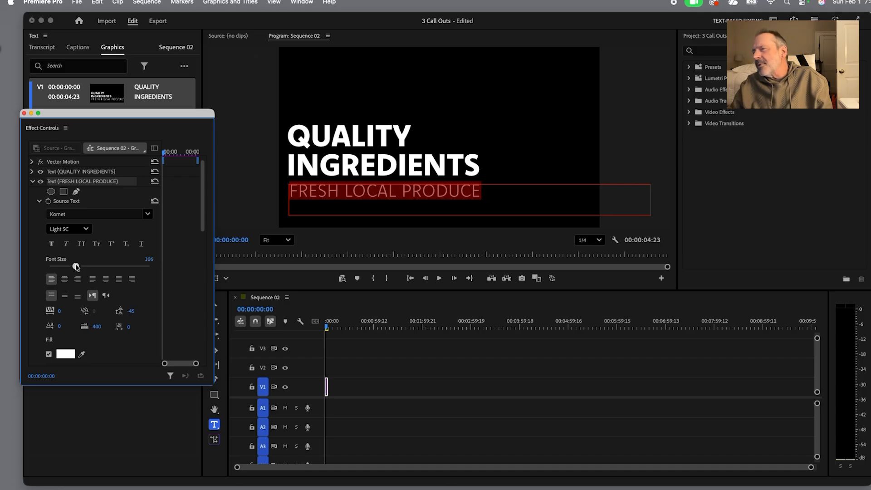
pyautogui.moveTo(76, 267); pyautogui.dragTo(76, 267)
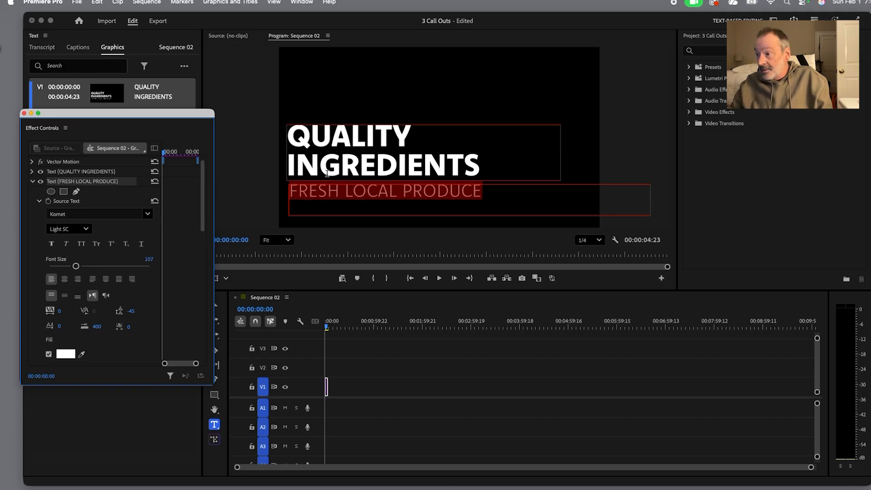
pyautogui.moveTo(169, 114); pyautogui.dragTo(150, 71)
pyautogui.press('Escape')
pyautogui.click(262, 199)
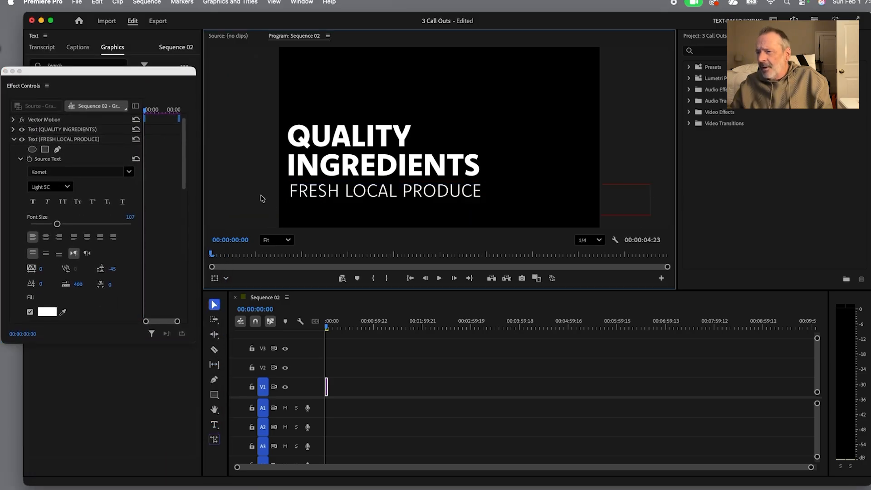
# Step: Set the program preview's playback resolution to 1/2
pyautogui.scroll(1, 364, 209)
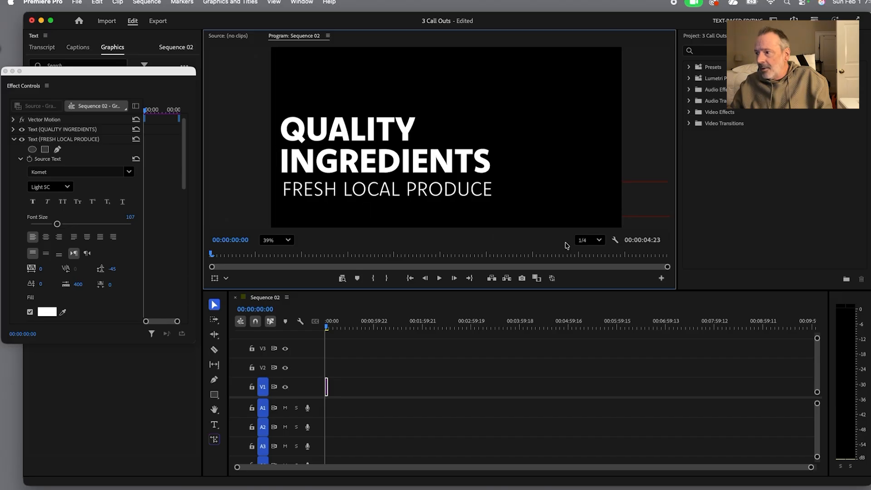
pyautogui.click(599, 240)
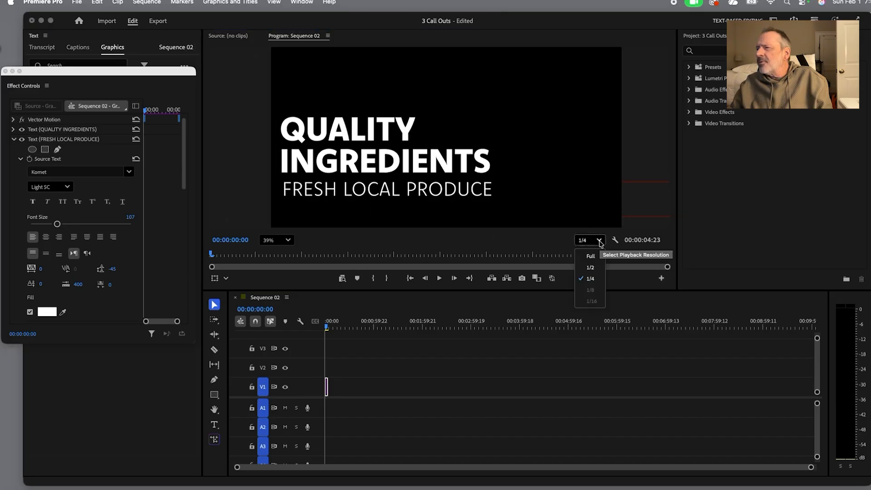
pyautogui.click(597, 270)
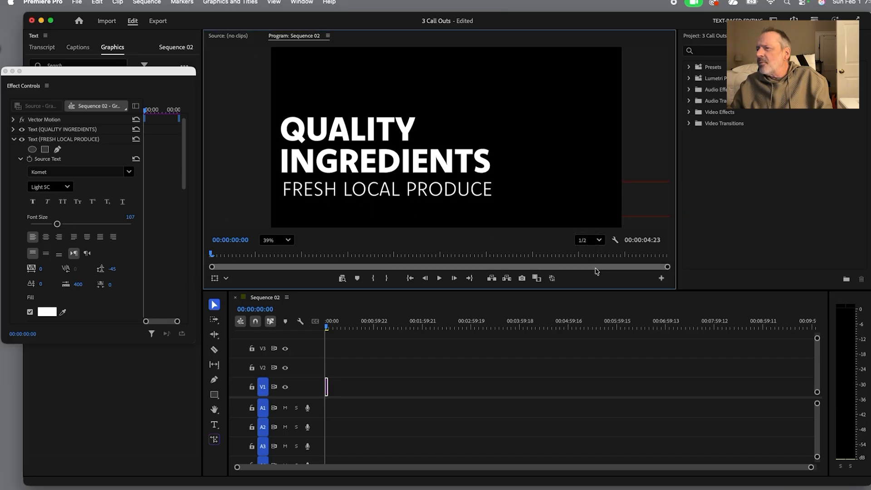
# Step: Examine the complete call-out layout in the program preview at about 21% zoom, including the text box beyond the frame
pyautogui.click(588, 205)
pyautogui.scroll(-2, 607, 223)
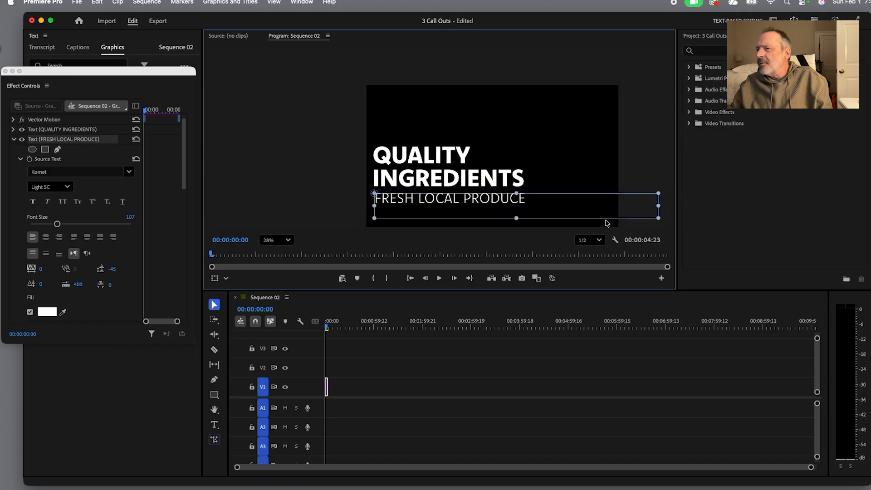
pyautogui.scroll(-1, 605, 221)
pyautogui.click(631, 168)
pyautogui.scroll(-5, 608, 169)
pyautogui.moveTo(601, 167); pyautogui.dragTo(628, 139)
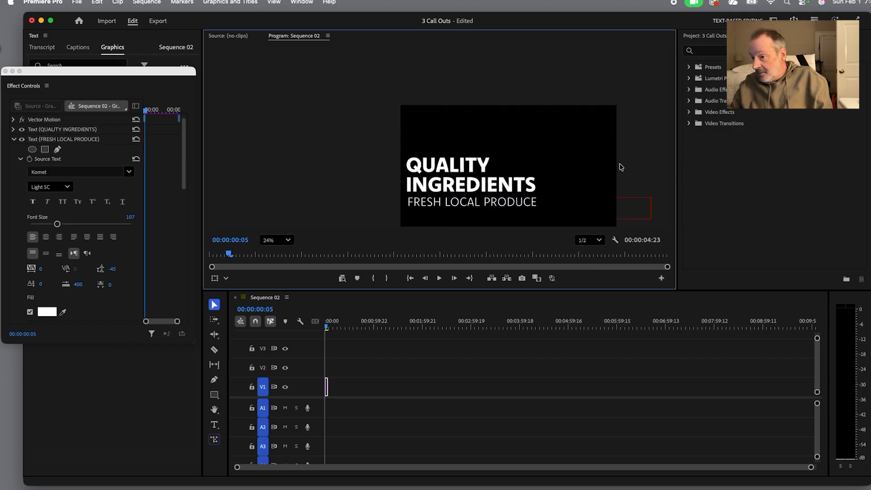
pyautogui.scroll(1, 624, 165)
pyautogui.scroll(-2, 624, 166)
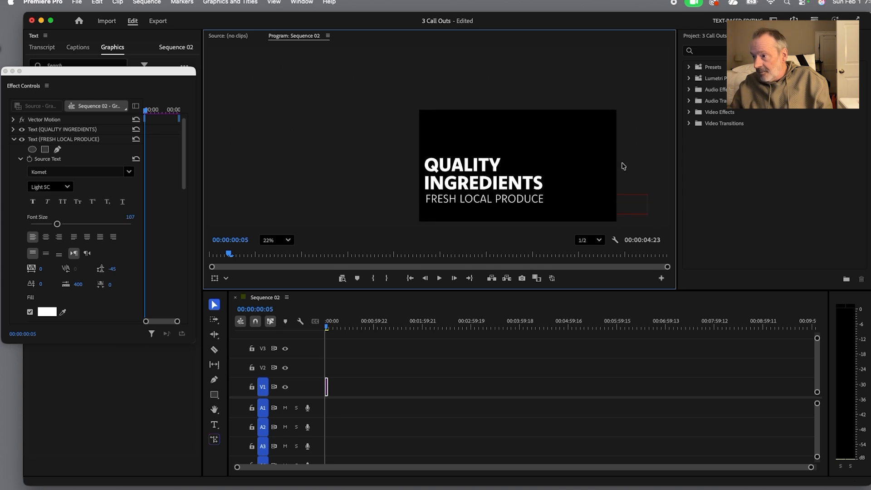
pyautogui.scroll(-2, 623, 166)
pyautogui.scroll(2, 623, 166)
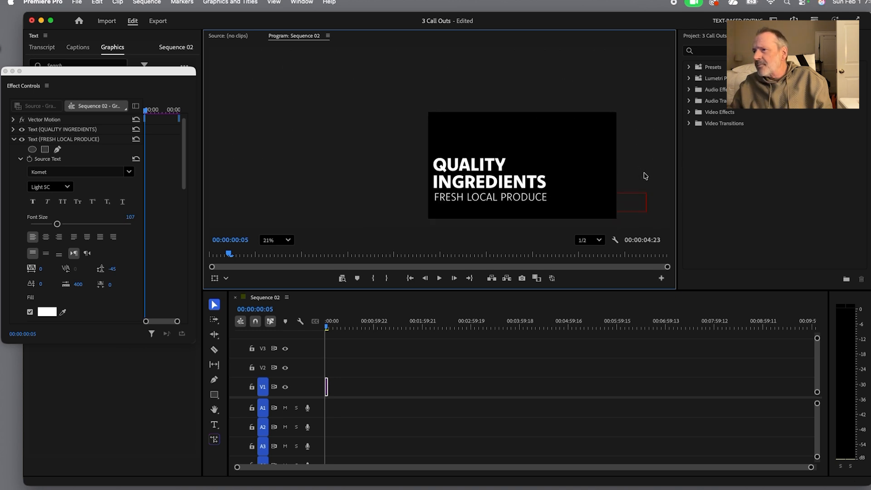
# Step: Nudge the QUALITY INGREDIENTS title slightly right and the FRESH LOCAL PRODUCE line slightly down and right to refine their alignment
pyautogui.click(523, 207)
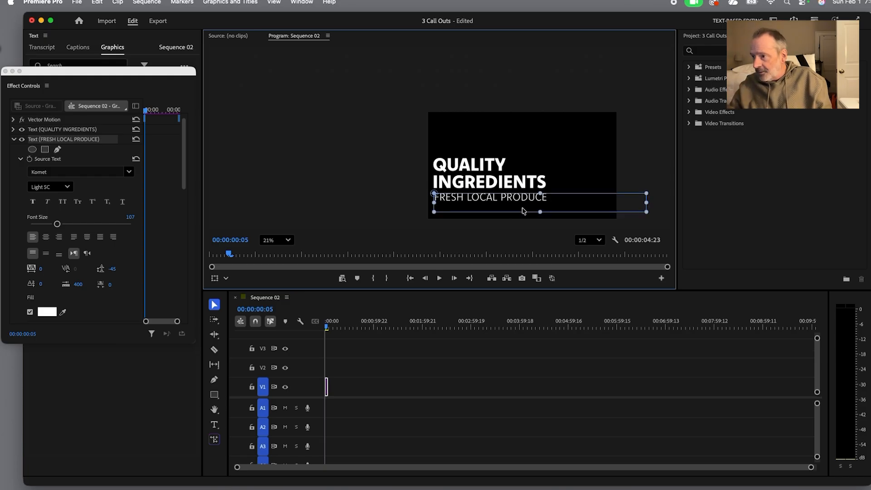
pyautogui.click(520, 183)
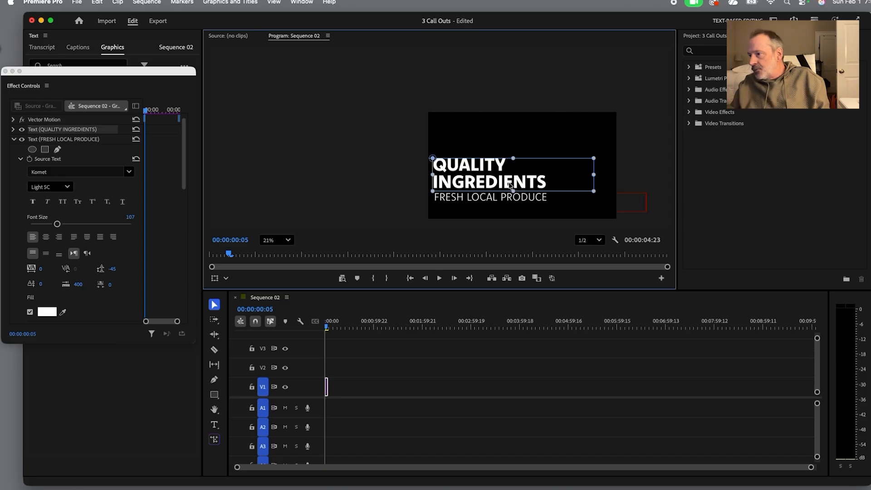
pyautogui.click(624, 207)
pyautogui.moveTo(535, 185)
pyautogui.mouseDown()
pyautogui.moveTo(395, 186)
pyautogui.moveTo(557, 183)
pyautogui.moveTo(534, 183)
pyautogui.mouseUp()
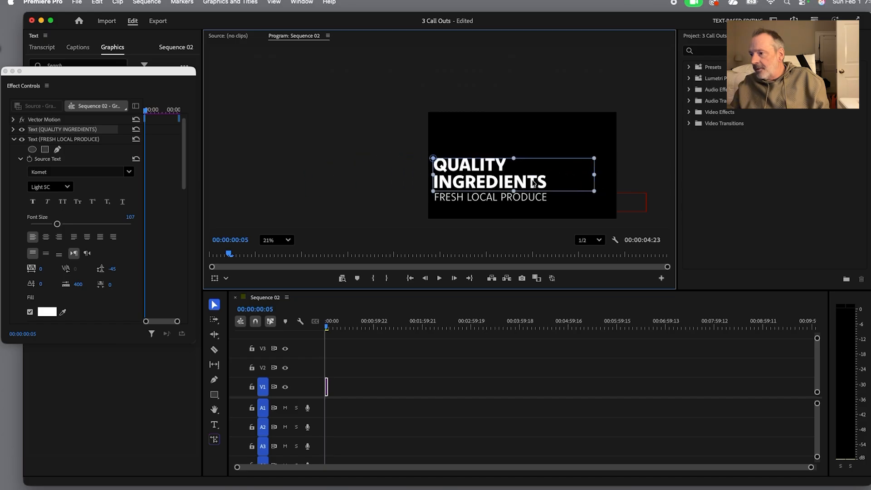
pyautogui.moveTo(470, 202)
pyautogui.mouseDown()
pyautogui.moveTo(658, 200)
pyautogui.moveTo(459, 203)
pyautogui.moveTo(473, 203)
pyautogui.mouseUp()
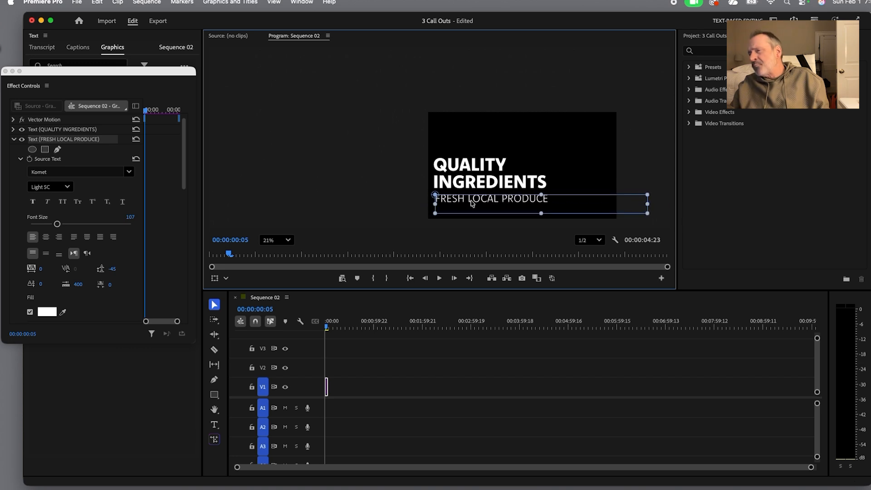
pyautogui.click(408, 196)
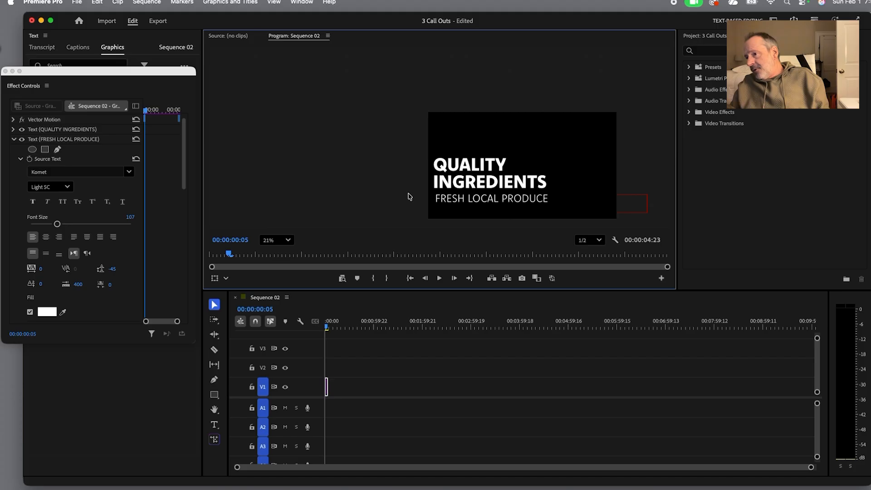
pyautogui.click(469, 205)
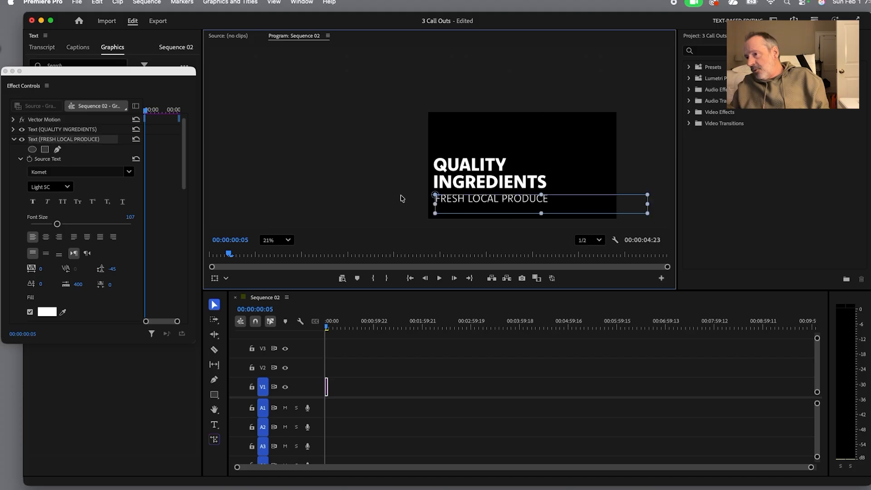
pyautogui.click(402, 199)
pyautogui.click(451, 202)
pyautogui.click(398, 202)
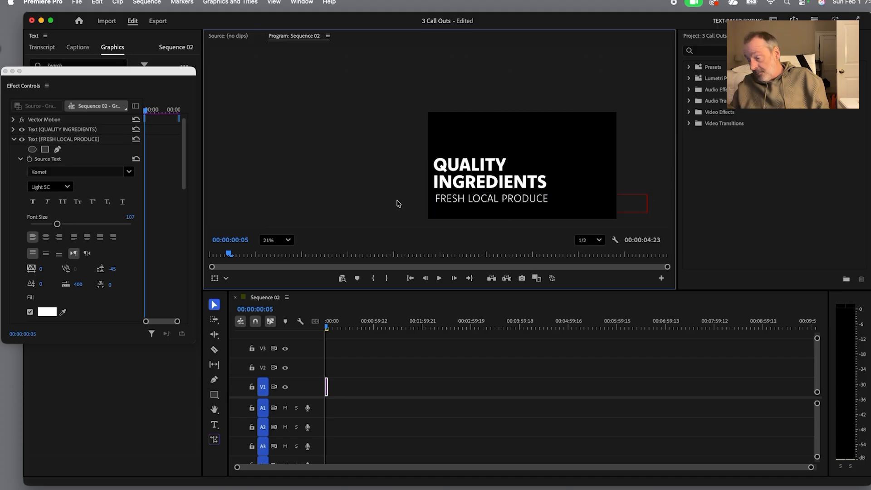
pyautogui.click(471, 206)
pyautogui.click(393, 189)
# Step: Play the sequence, return the playhead to 00:00:00:00, and lengthen the QUALITY INGREDIENTS clip on V1 to about 00:03:42:15
pyautogui.press('space')
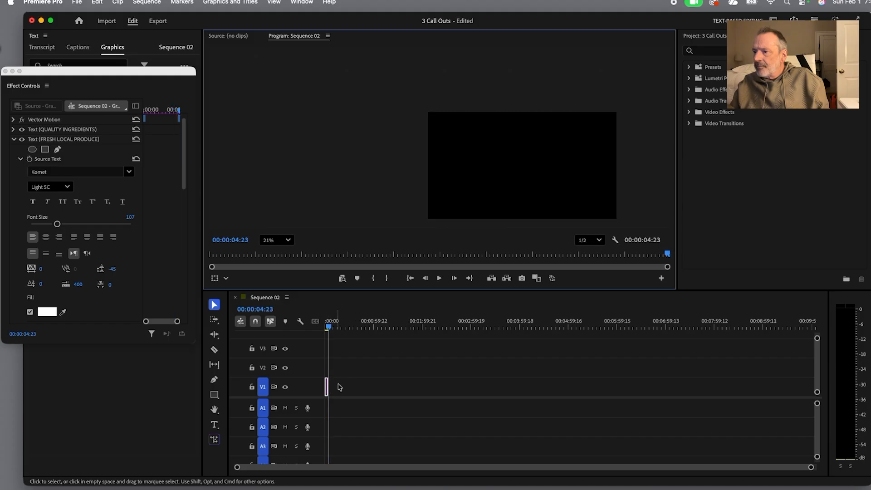
pyautogui.click(329, 327)
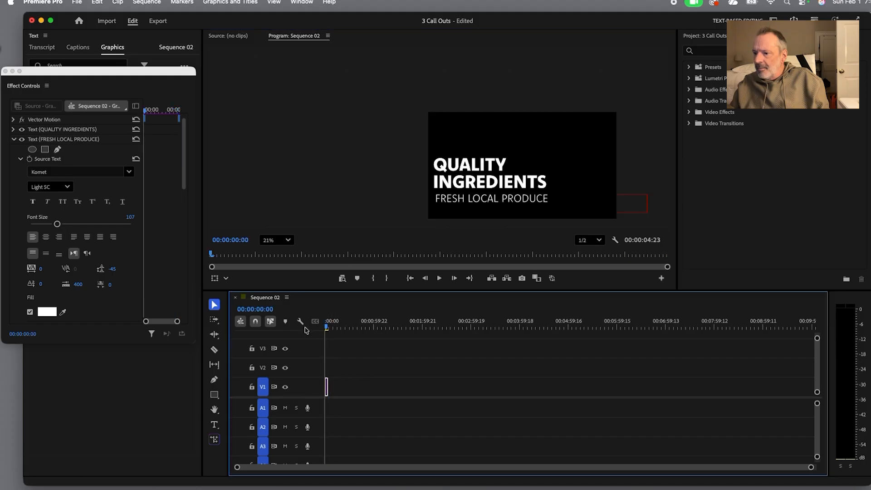
pyautogui.moveTo(330, 388); pyautogui.dragTo(504, 388)
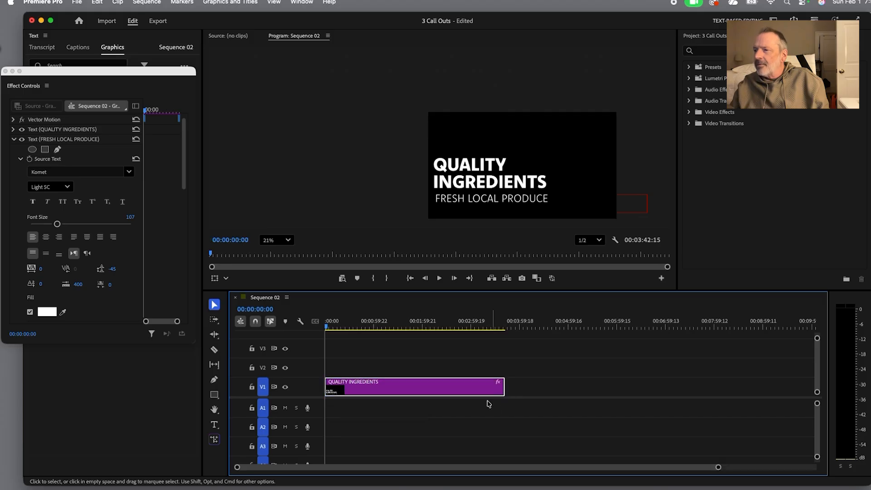
pyautogui.click(475, 171)
pyautogui.moveTo(484, 173); pyautogui.dragTo(358, 172)
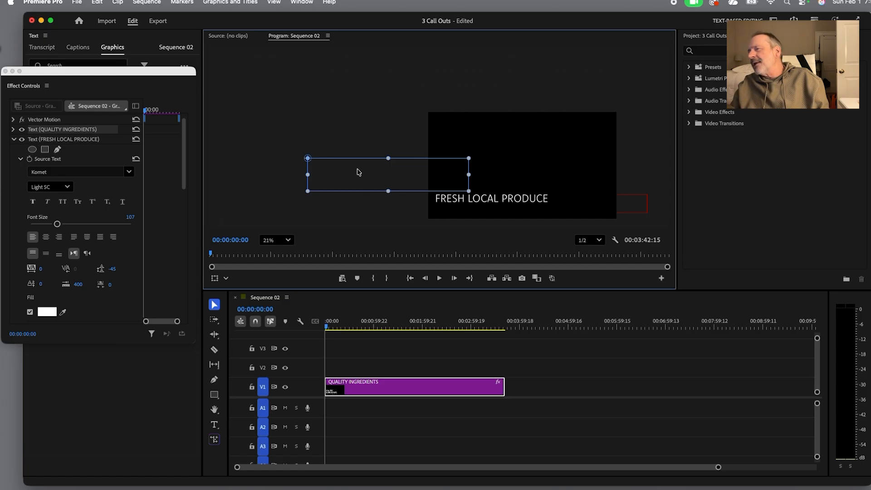
pyautogui.press('super+z')
pyautogui.click(387, 203)
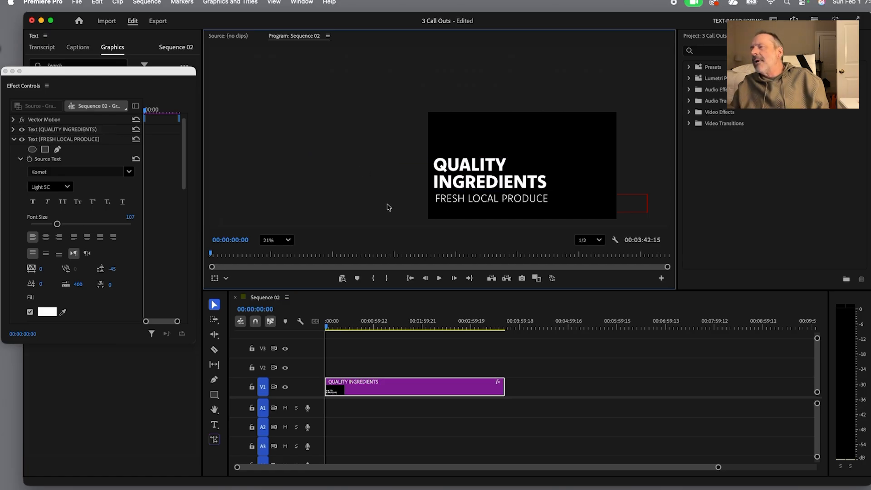
# Step: Nudge the QUALITY INGREDIENTS title right to line up with FRESH LOCAL PRODUCE, and move it off the frame's left side
pyautogui.click(437, 205)
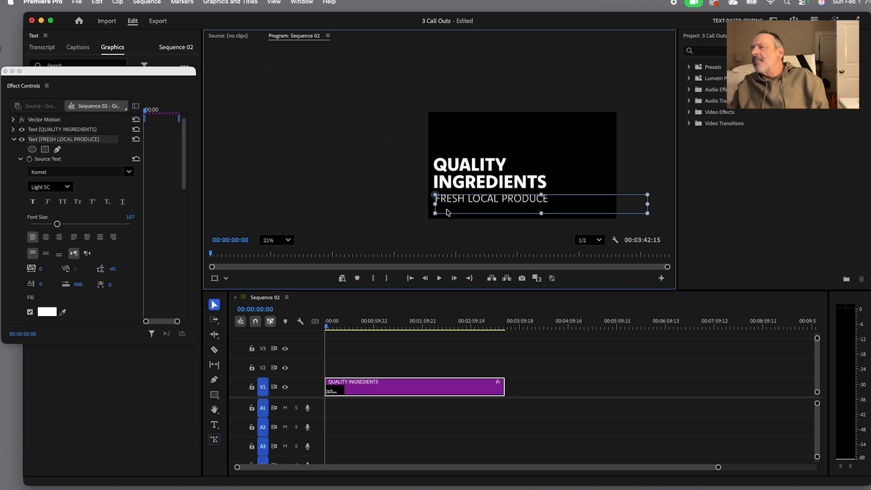
pyautogui.moveTo(460, 183); pyautogui.dragTo(462, 183)
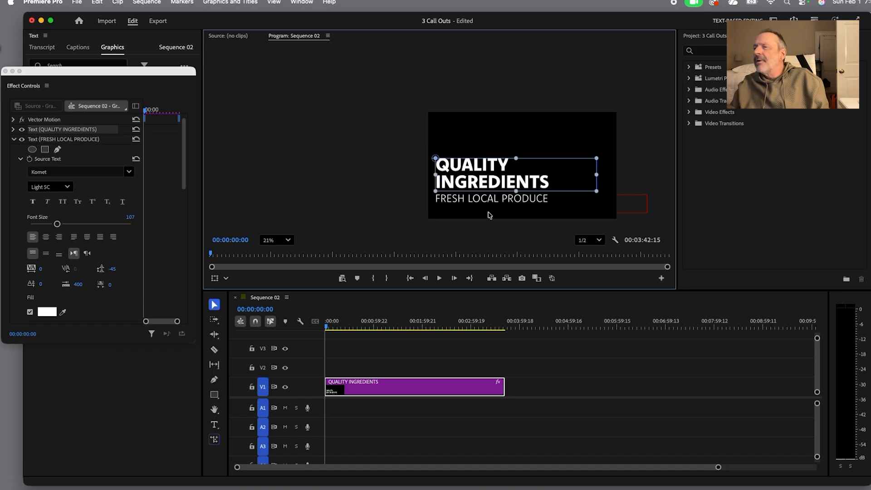
pyautogui.moveTo(491, 183); pyautogui.dragTo(364, 187)
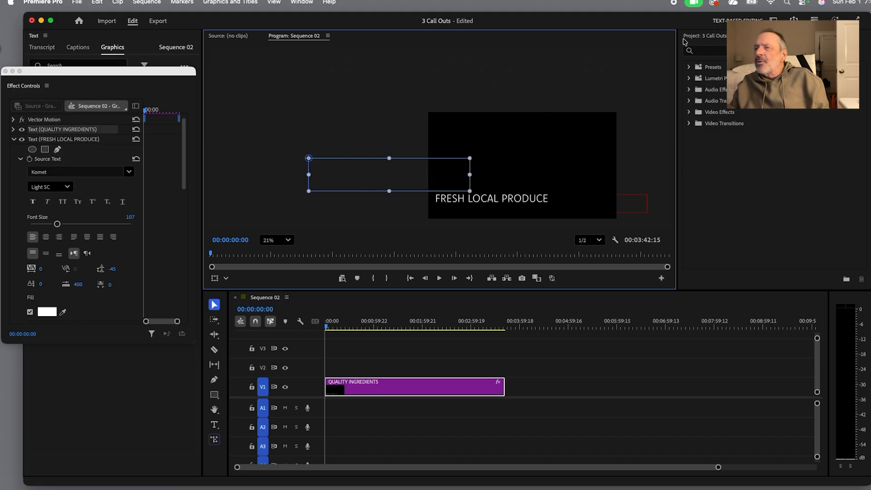
# Step: Reveal the QUALITY INGREDIENTS transform properties in a widened Effect Controls window and enable Position keyframing at 00:00:00:00
pyautogui.moveTo(74, 74); pyautogui.dragTo(76, 65)
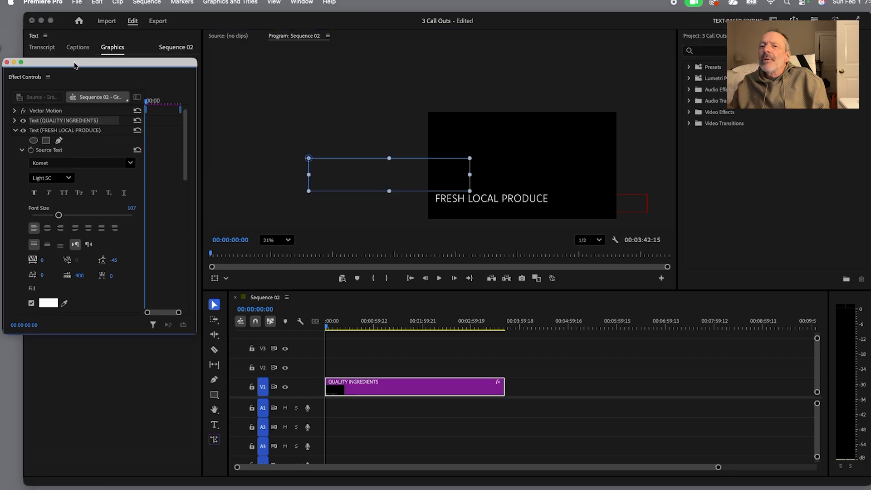
pyautogui.click(22, 150)
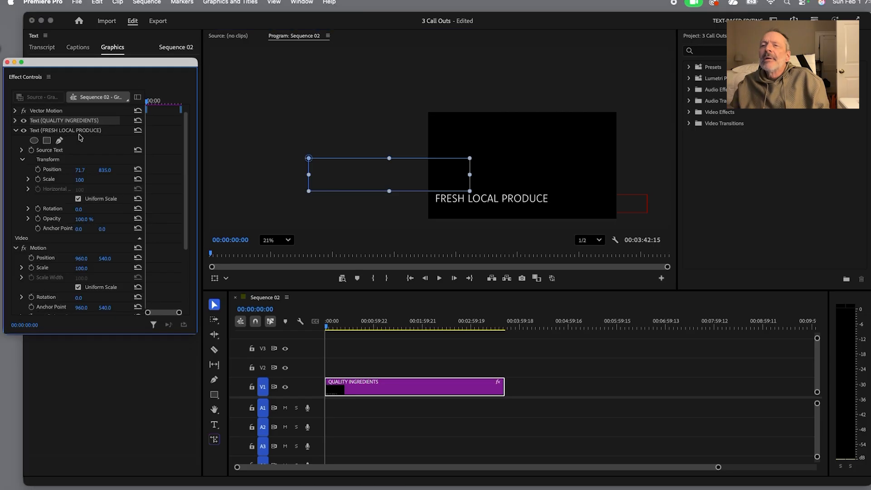
pyautogui.click(15, 131)
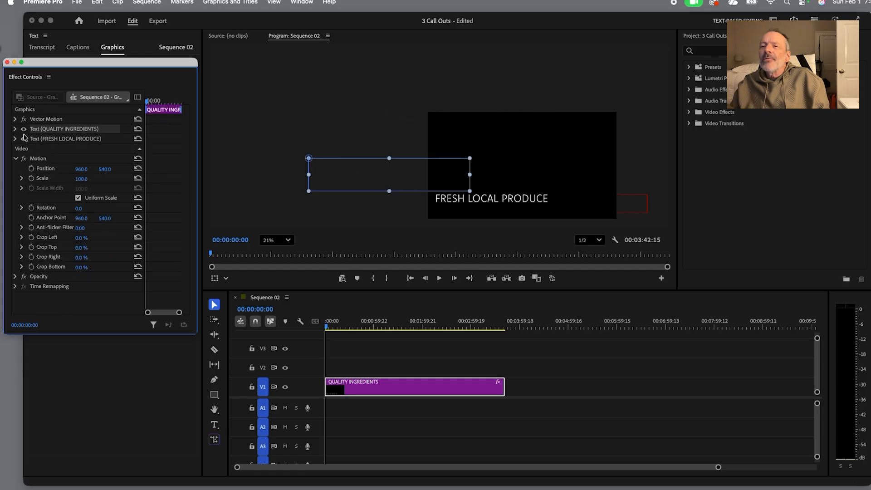
pyautogui.click(15, 129)
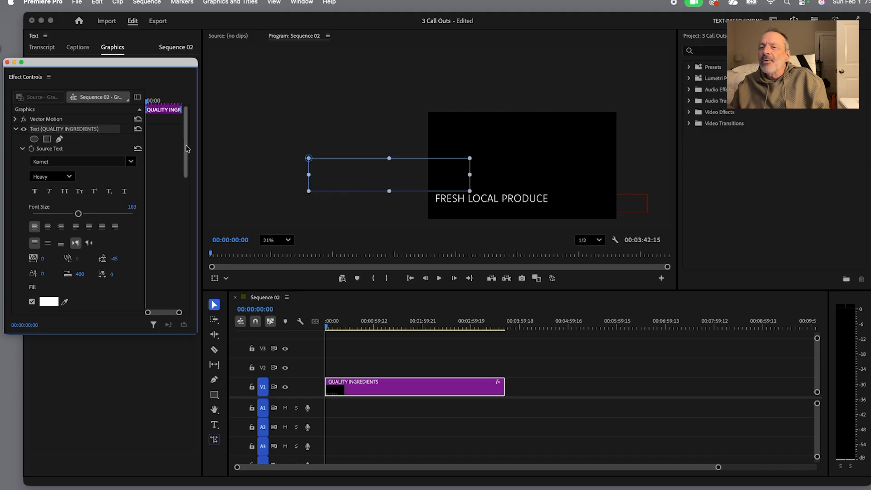
pyautogui.scroll(-5, 193, 210)
pyautogui.scroll(-6, 192, 210)
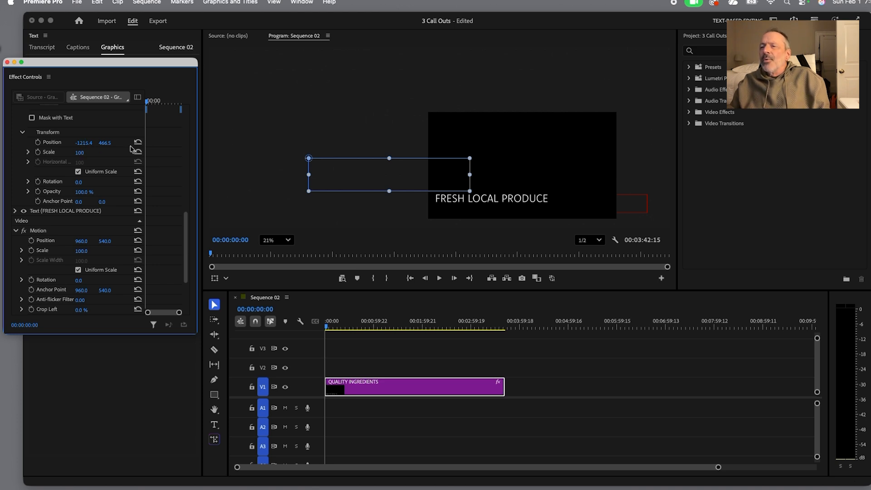
pyautogui.moveTo(197, 334); pyautogui.dragTo(283, 344)
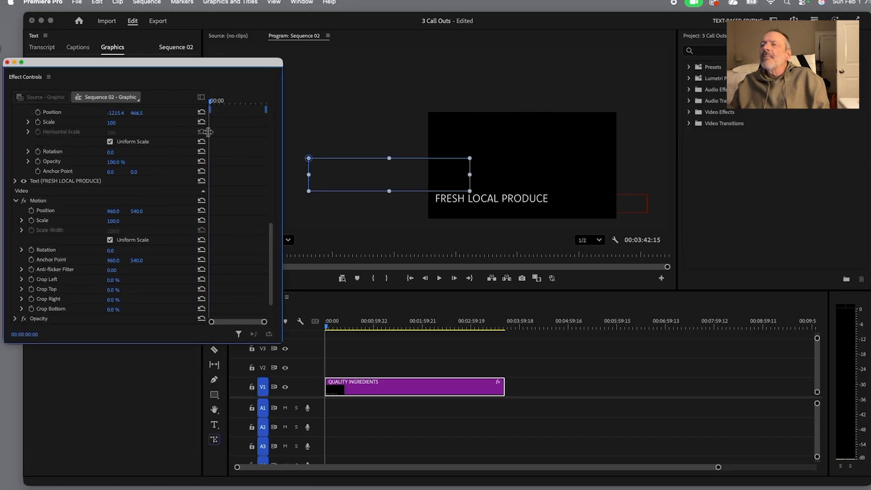
pyautogui.moveTo(209, 134); pyautogui.dragTo(165, 133)
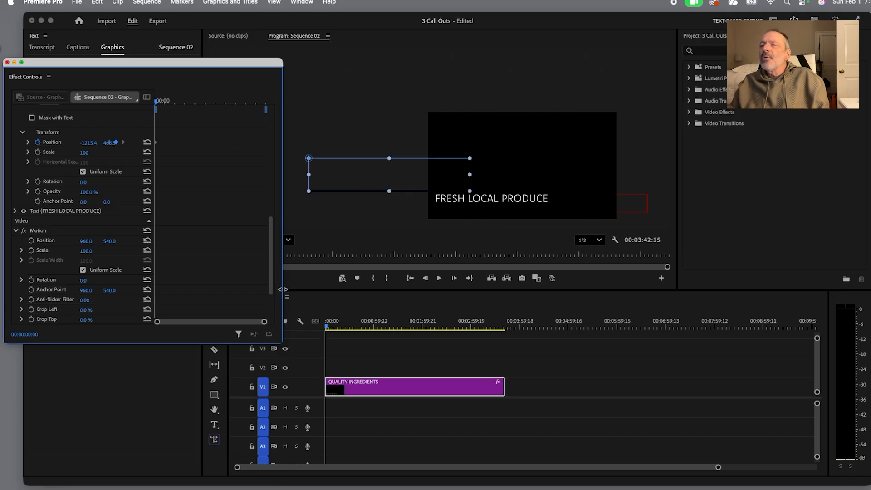
# Step: Add a second Position keyframe for QUALITY INGREDIENTS at 00:00:21:06 with X 78.6, and play the slide-in from the start
pyautogui.moveTo(156, 106); pyautogui.dragTo(167, 106)
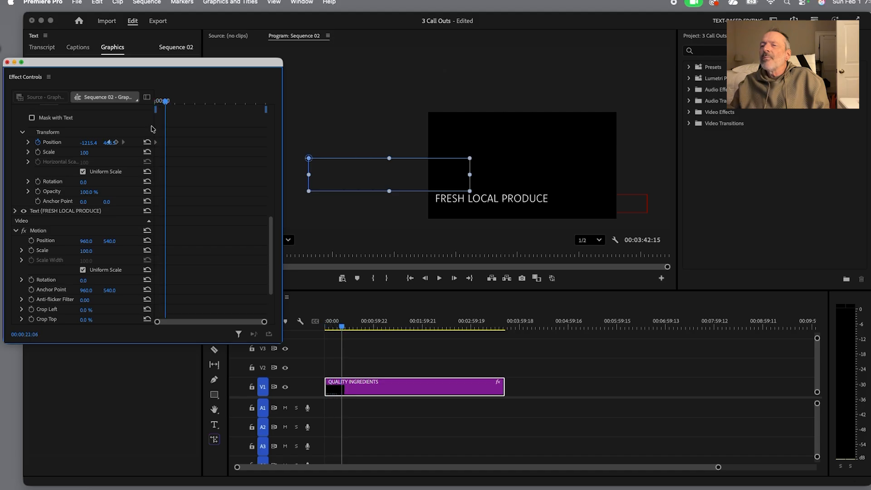
pyautogui.moveTo(88, 143); pyautogui.dragTo(675, 143)
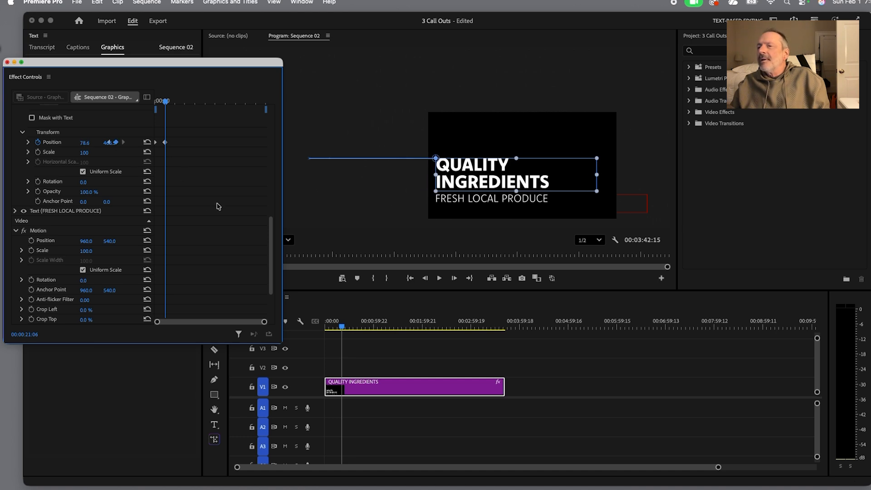
pyautogui.moveTo(168, 108); pyautogui.dragTo(156, 103)
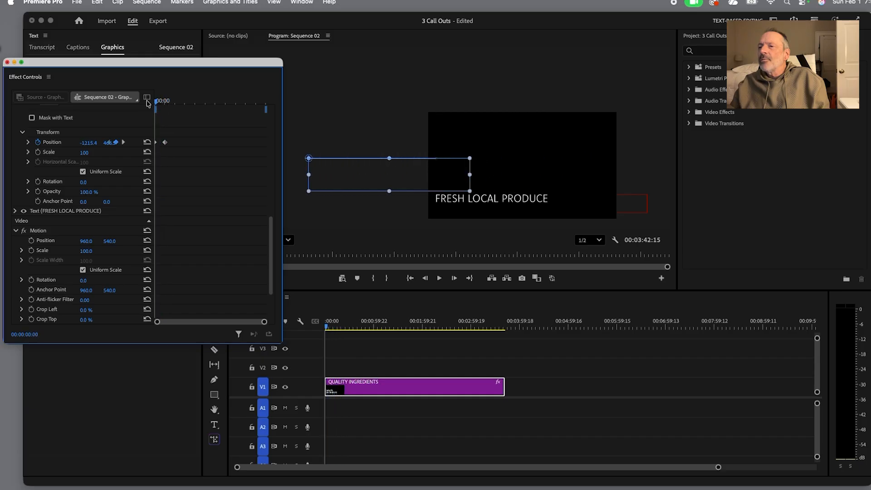
pyautogui.press('space')
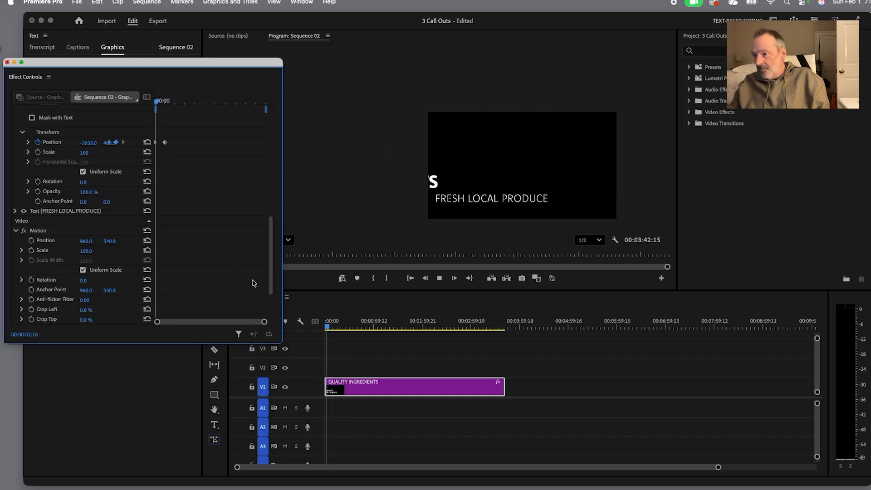
pyautogui.press('space')
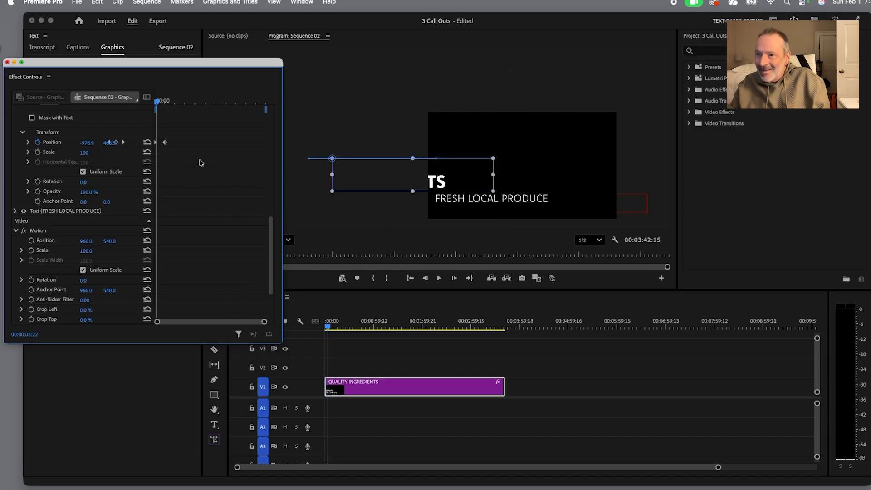
# Step: Speed up the title's slide-in by moving its second Position keyframe to just before 00:00:03:22, with Effect Controls widened for finer timing
pyautogui.click(163, 143)
pyautogui.moveTo(163, 146); pyautogui.dragTo(161, 147)
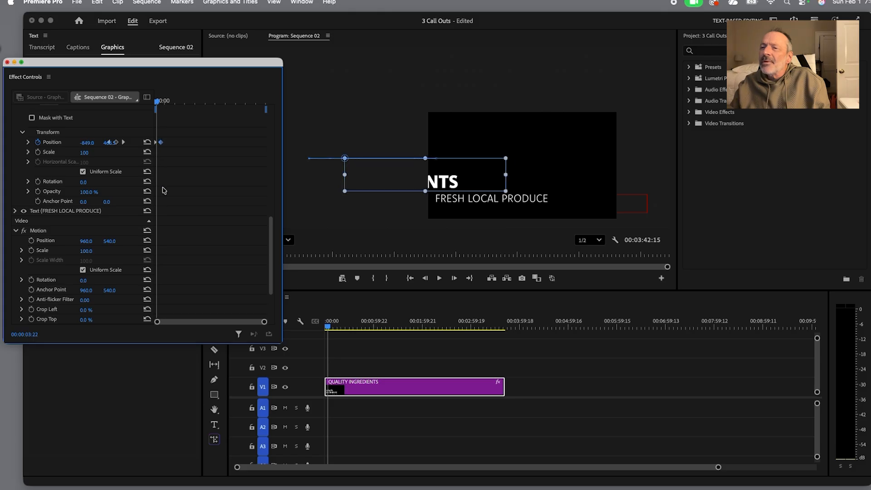
pyautogui.moveTo(283, 260); pyautogui.dragTo(382, 273)
pyautogui.scroll(5, 227, 323)
pyautogui.scroll(3, 247, 324)
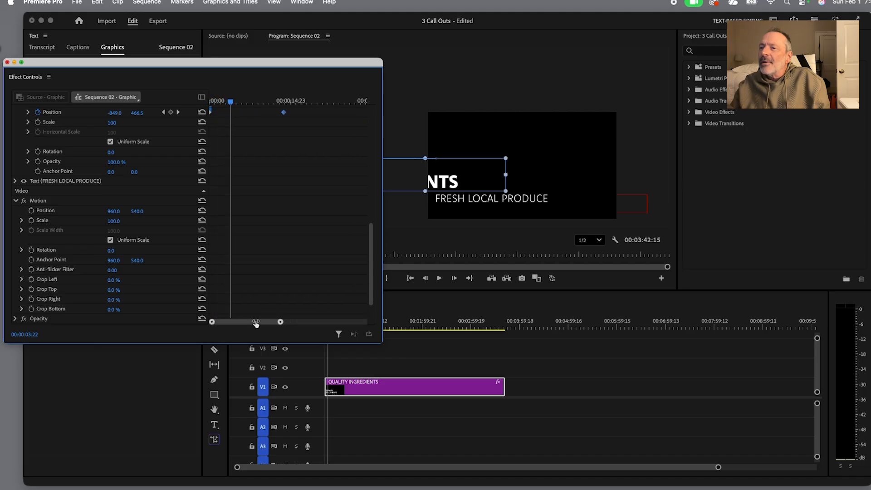
pyautogui.moveTo(286, 116); pyautogui.dragTo(231, 118)
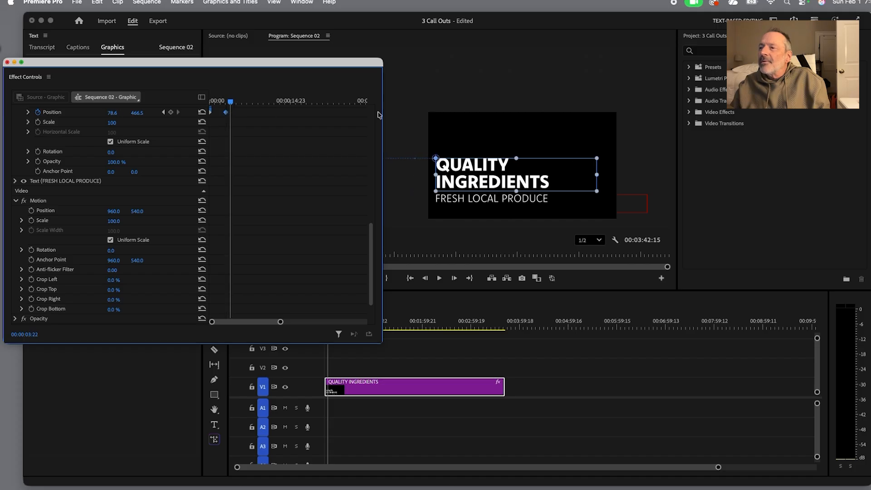
# Step: Play back the title's slide-in and move its second Position keyframe earlier again, to about 1.7 seconds
pyautogui.moveTo(344, 65); pyautogui.dragTo(403, 243)
pyautogui.moveTo(290, 281); pyautogui.dragTo(249, 284)
pyautogui.press('space')
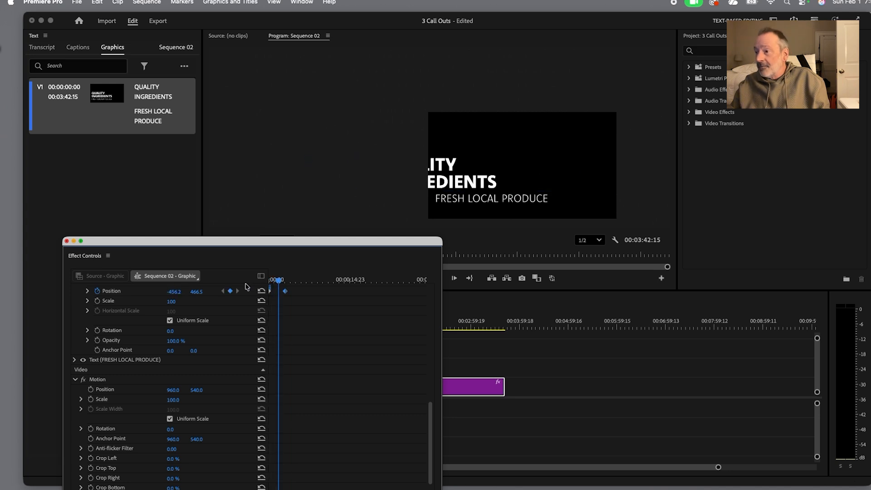
pyautogui.click(285, 291)
pyautogui.moveTo(285, 292); pyautogui.dragTo(249, 285)
pyautogui.press('space')
pyautogui.press('space')
# Step: Narrow the FRESH LOCAL PRODUCE text box from its right side to fit just around the text
pyautogui.moveTo(271, 134); pyautogui.dragTo(264, 111)
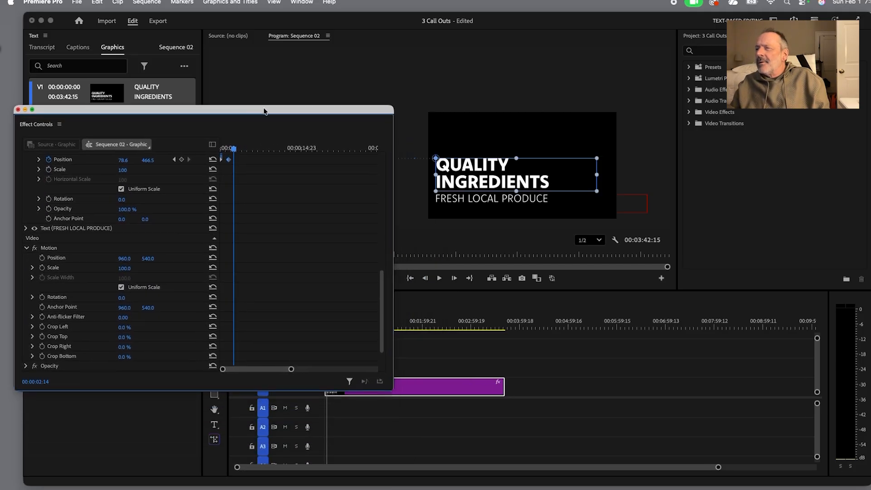
pyautogui.click(463, 205)
pyautogui.moveTo(648, 205); pyautogui.dragTo(554, 211)
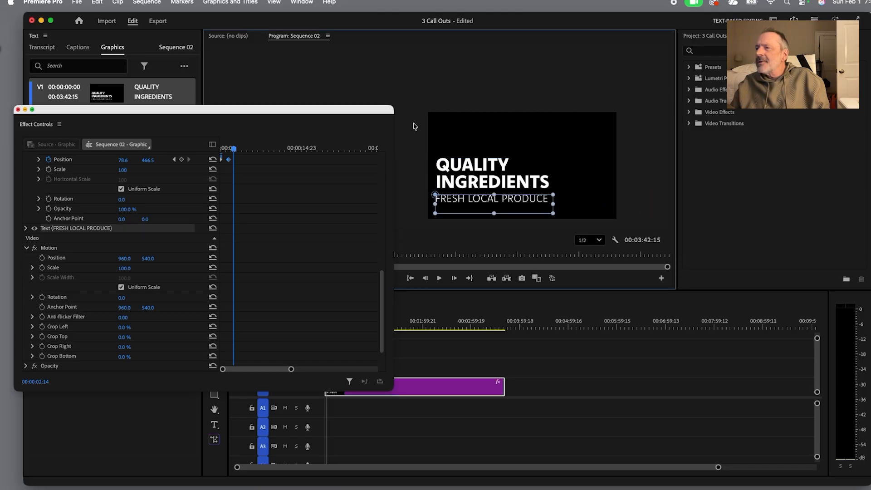
# Step: Move Effect Controls clear of the preview, deselect the text, and slightly widen the program monitor while the sequence plays
pyautogui.moveTo(373, 111); pyautogui.dragTo(370, 209)
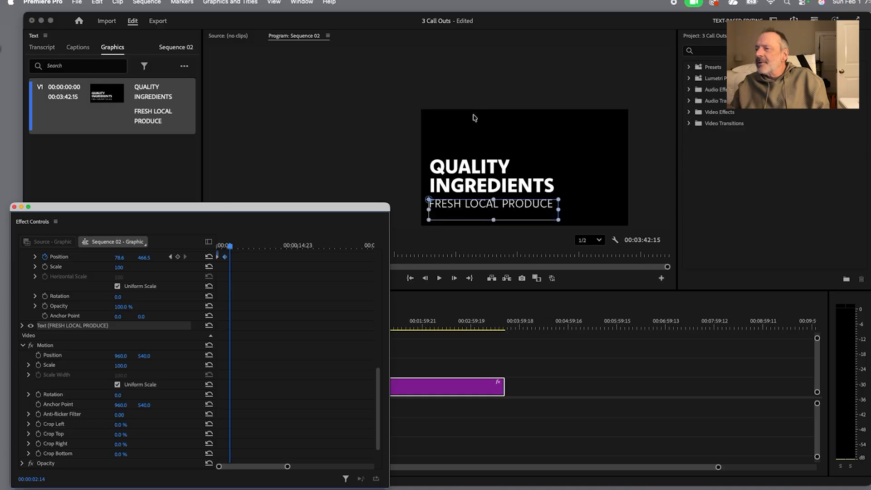
pyautogui.click(616, 203)
pyautogui.press('space')
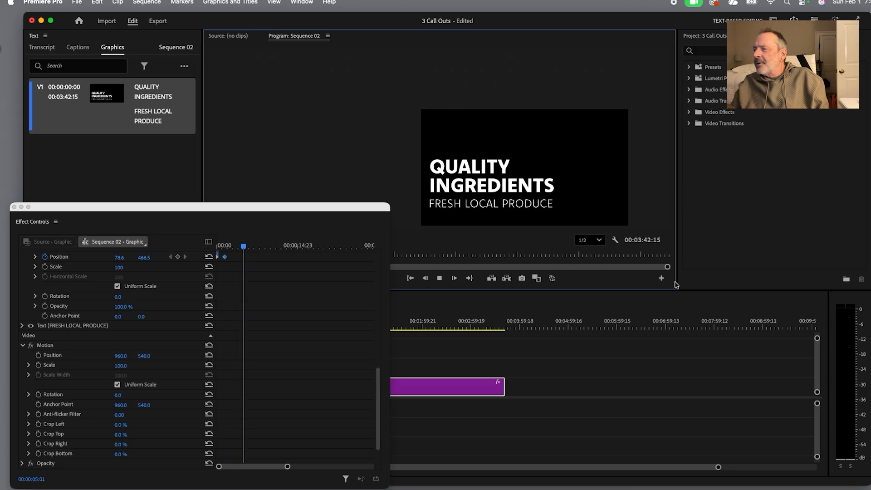
pyautogui.moveTo(676, 282); pyautogui.dragTo(690, 282)
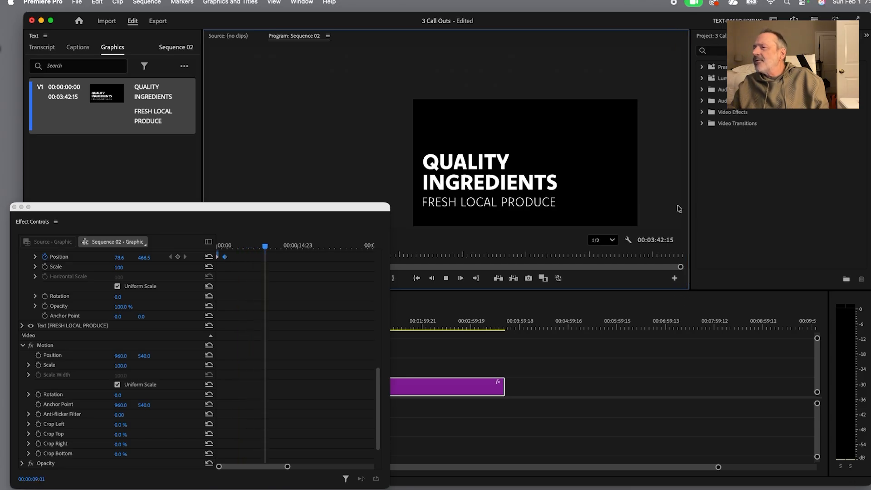
# Step: Move the FRESH LOCAL PRODUCE line off the frame's right side and return the playhead to 00:00:00:00
pyautogui.click(457, 207)
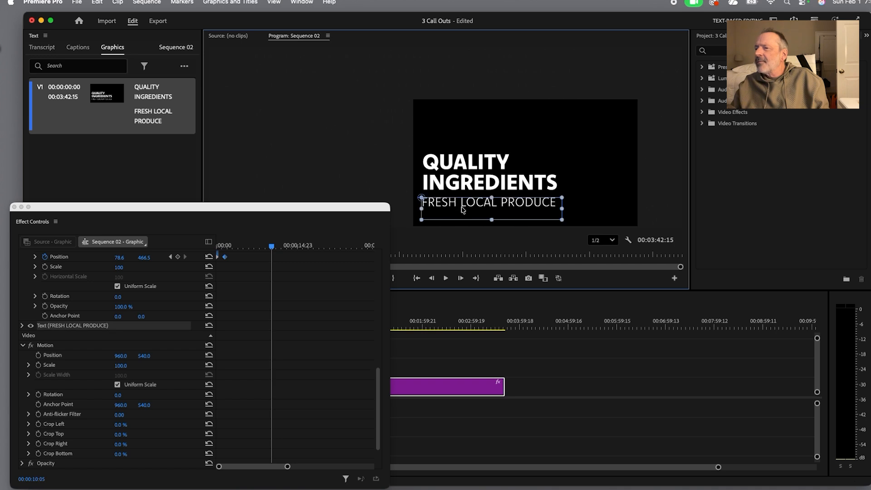
pyautogui.moveTo(446, 208); pyautogui.dragTo(665, 220)
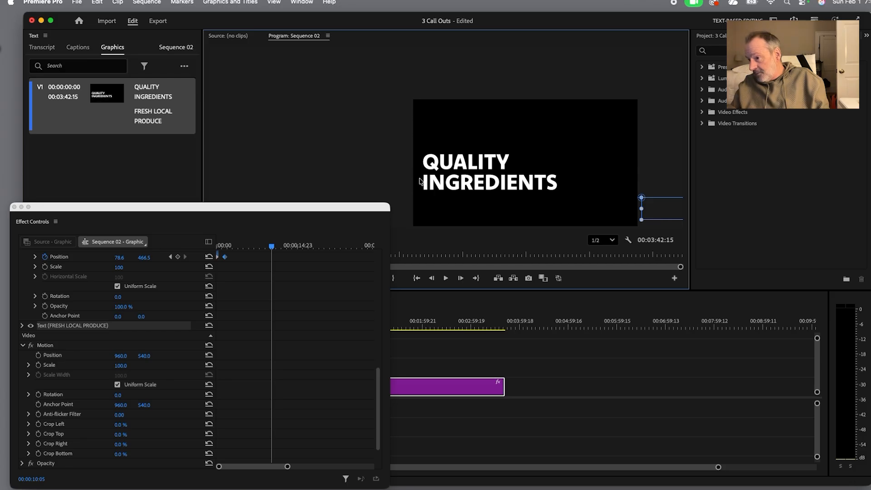
pyautogui.click(270, 246)
pyautogui.moveTo(270, 246); pyautogui.dragTo(205, 254)
# Step: Enable Position keyframing for the FRESH LOCAL PRODUCE text with a keyframe off-frame at 00:00:00:00
pyautogui.moveTo(288, 467); pyautogui.dragTo(245, 467)
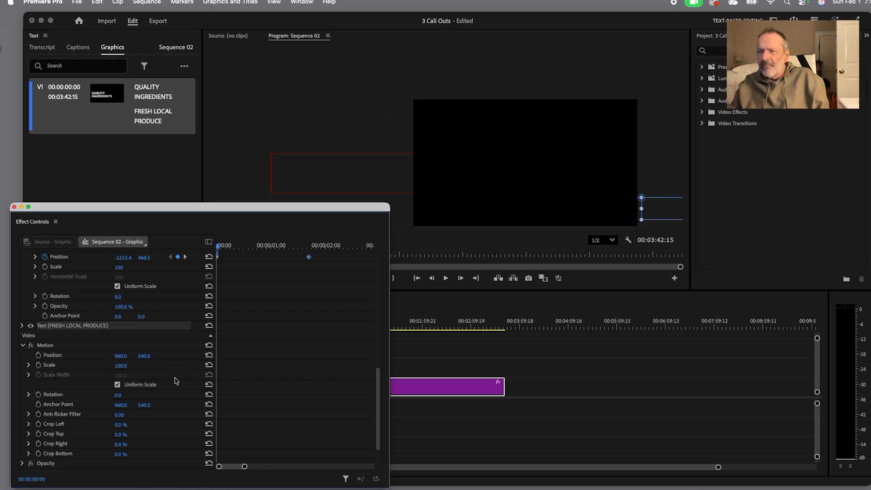
pyautogui.scroll(10, 179, 363)
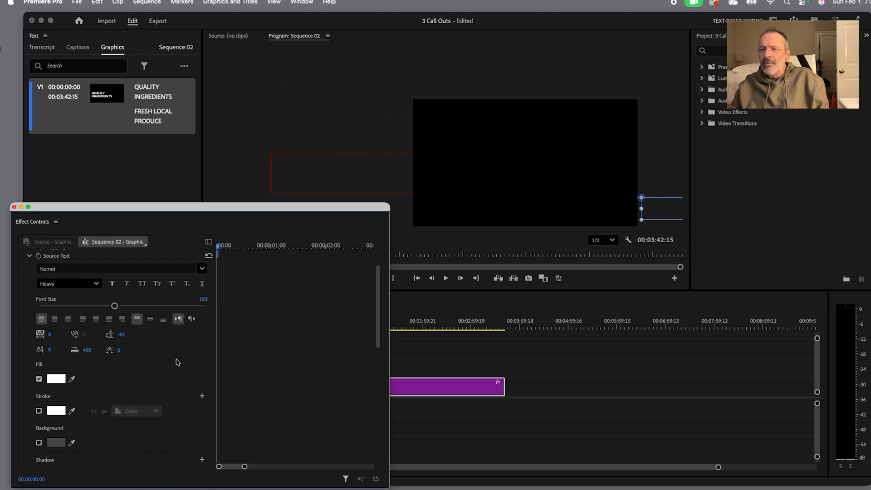
pyautogui.scroll(3, 177, 364)
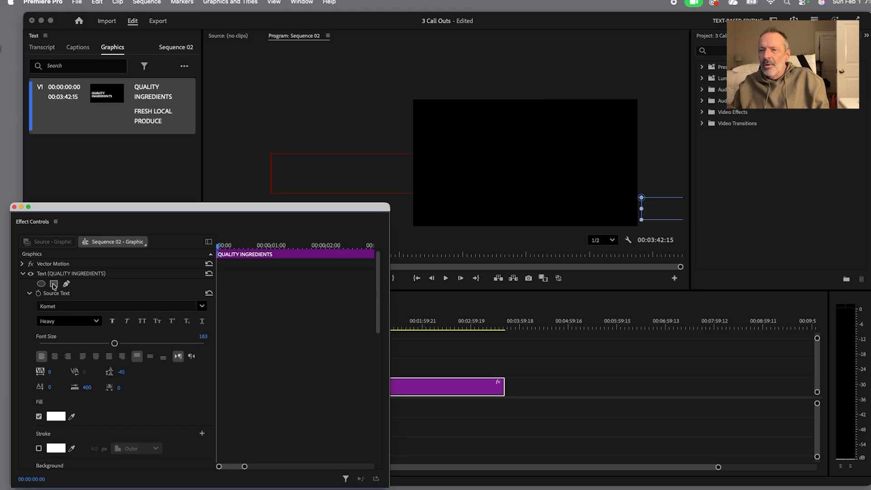
pyautogui.click(23, 274)
pyautogui.click(23, 284)
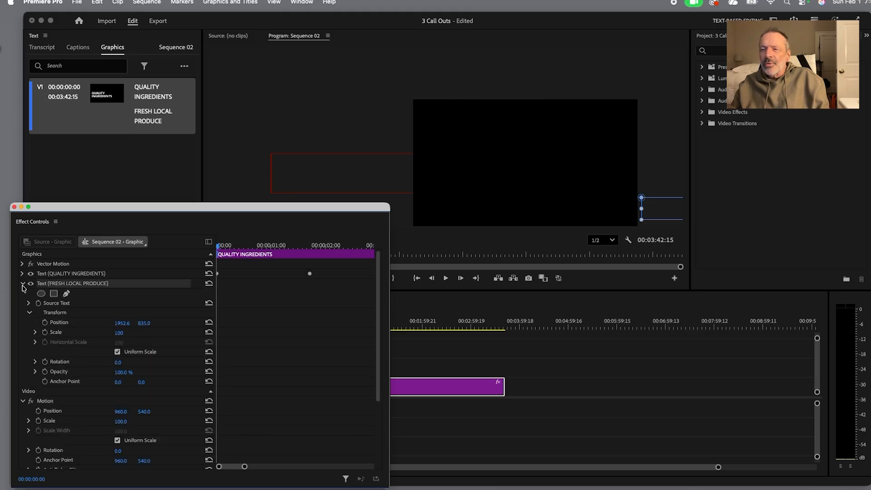
pyautogui.scroll(-1, 198, 313)
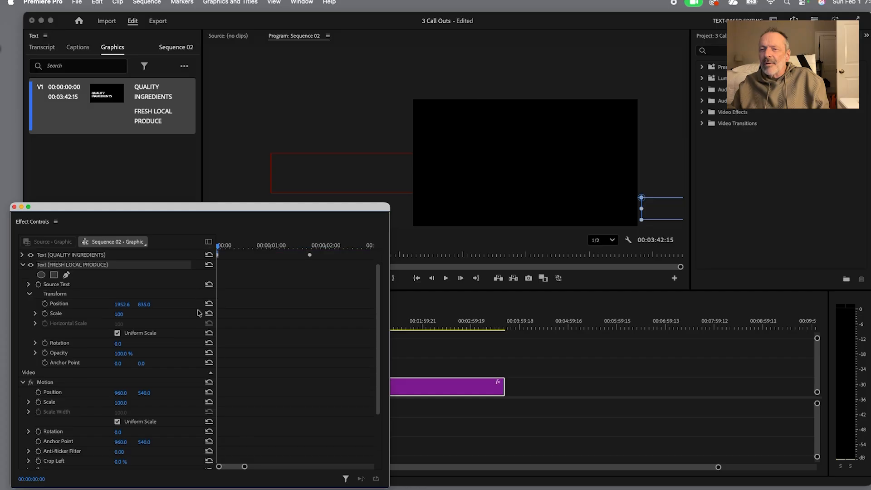
pyautogui.click(45, 304)
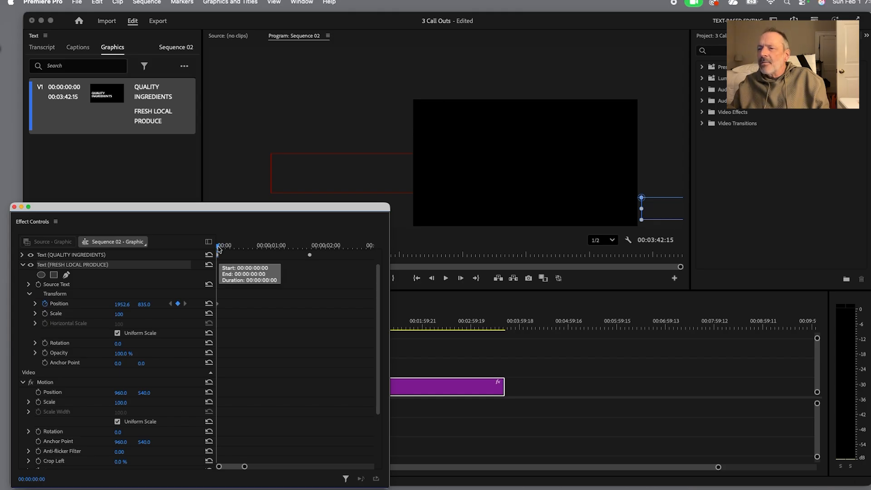
# Step: Set FRESH LOCAL PRODUCE's horizontal Position to 86.6 at 00:00:01:17 and play back the slide-in from the start
pyautogui.moveTo(221, 249); pyautogui.dragTo(311, 258)
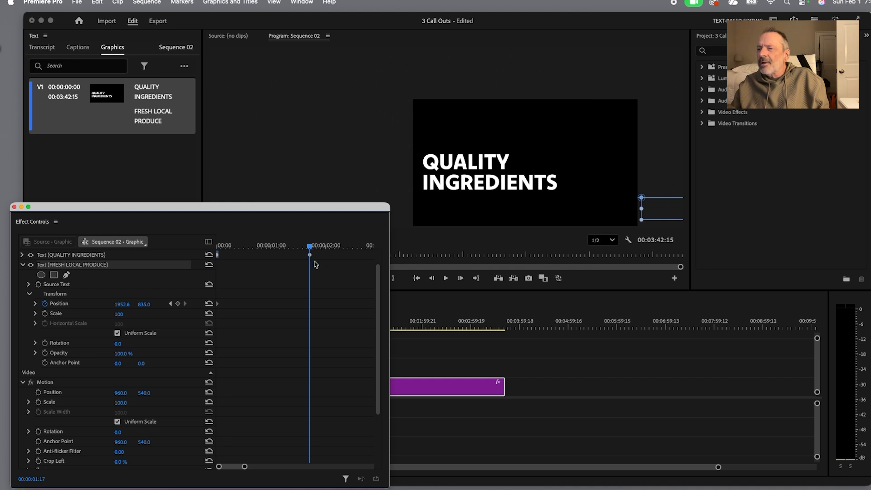
pyautogui.moveTo(121, 309); pyautogui.dragTo(54, 309)
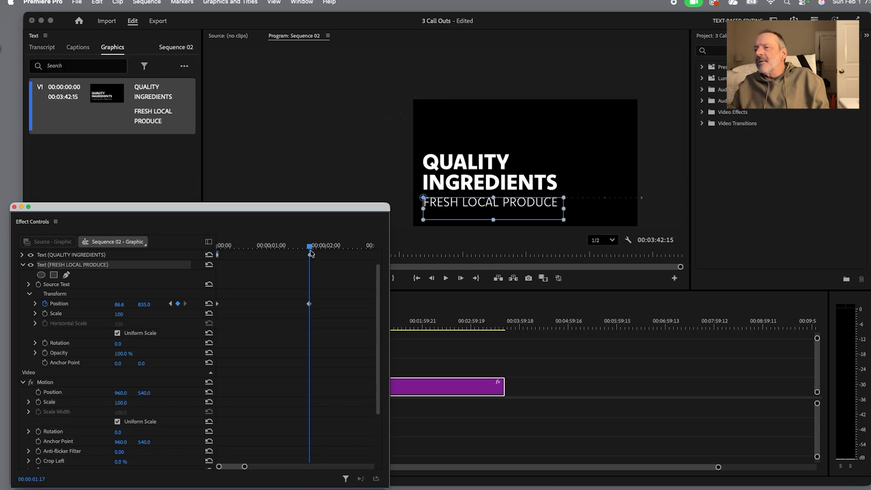
pyautogui.moveTo(310, 248); pyautogui.dragTo(192, 254)
pyautogui.press('space')
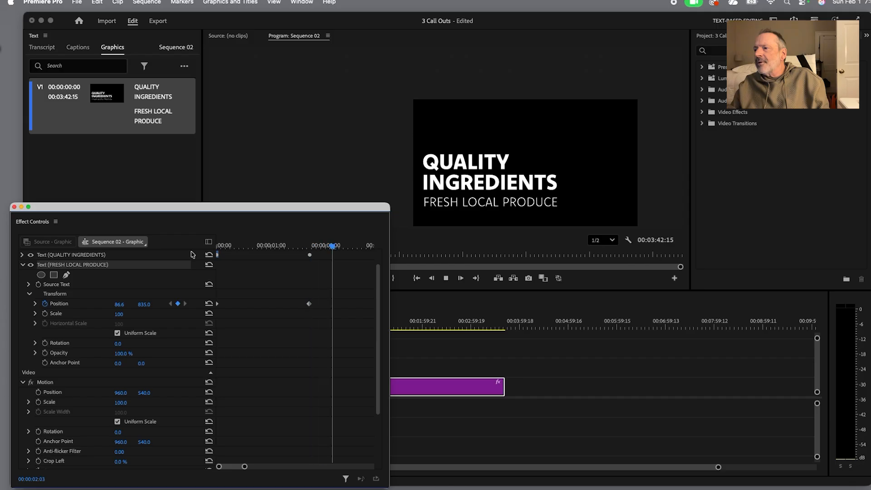
pyautogui.press('space')
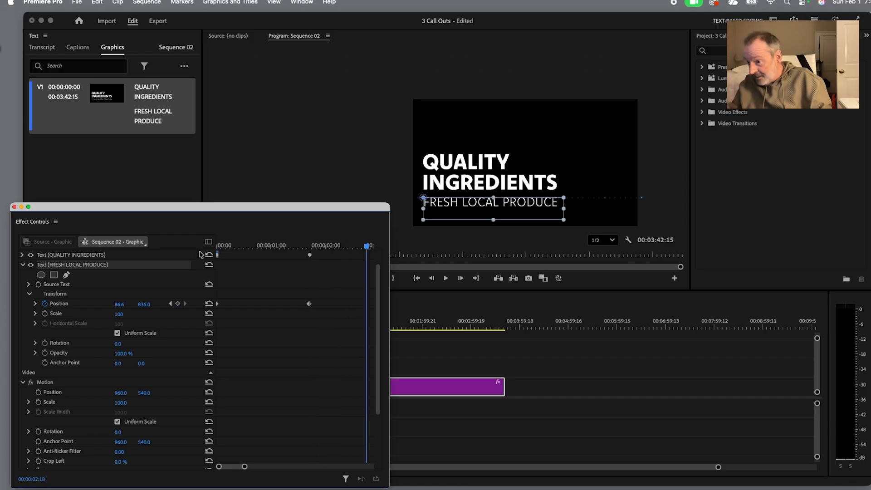
# Step: Move and enlarge the Effect Controls window, and select the QUALITY INGREDIENTS title with the playhead back at the start
pyautogui.moveTo(272, 209); pyautogui.dragTo(261, 96)
pyautogui.moveTo(378, 375); pyautogui.dragTo(403, 489)
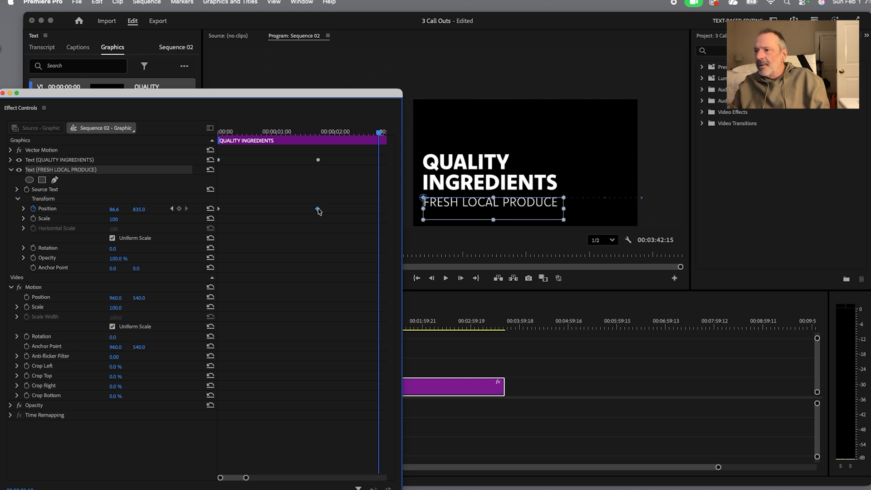
pyautogui.click(459, 186)
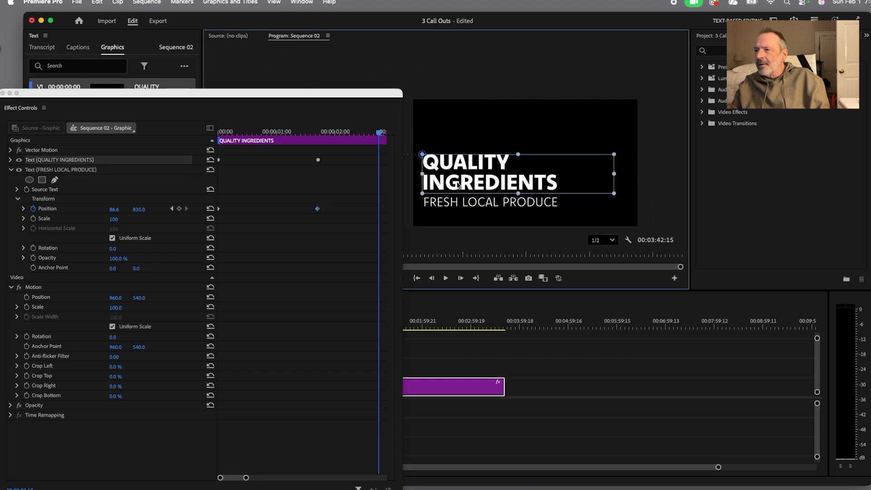
pyautogui.moveTo(384, 133); pyautogui.dragTo(176, 147)
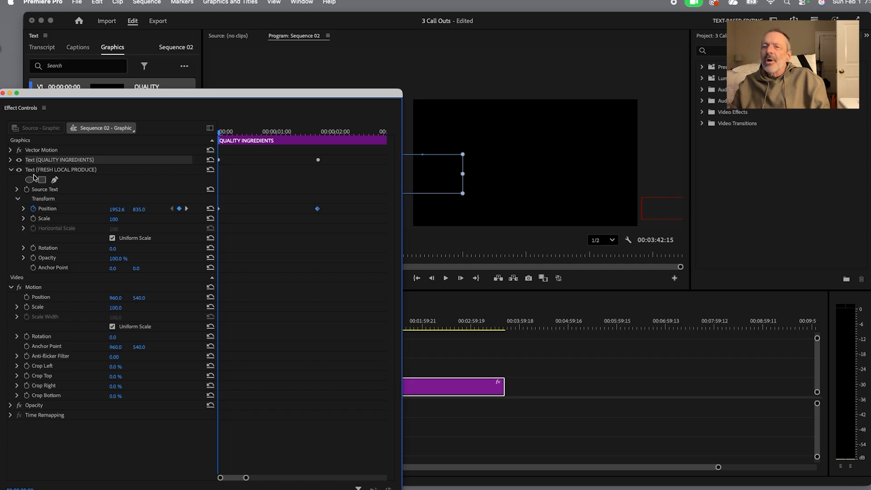
pyautogui.click(11, 170)
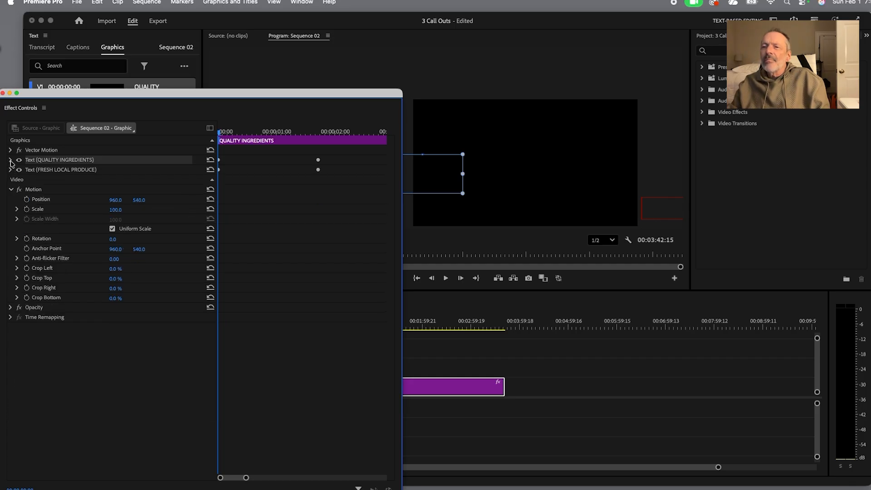
pyautogui.click(10, 160)
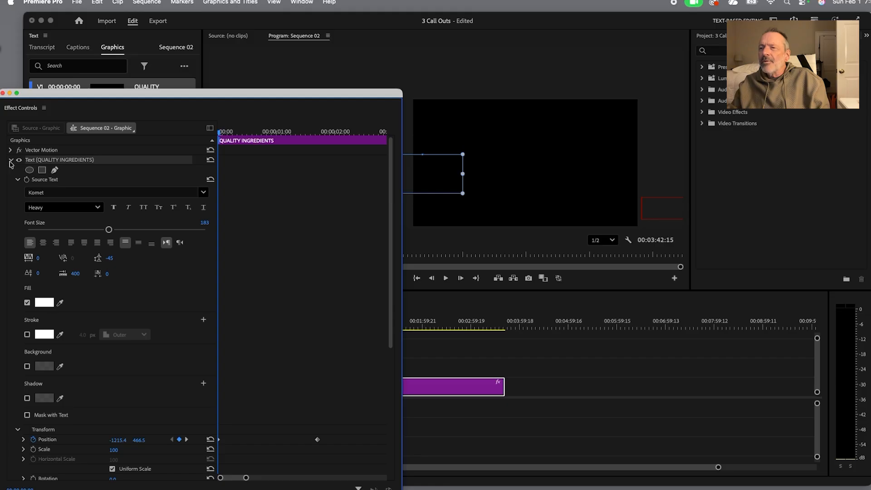
pyautogui.click(10, 162)
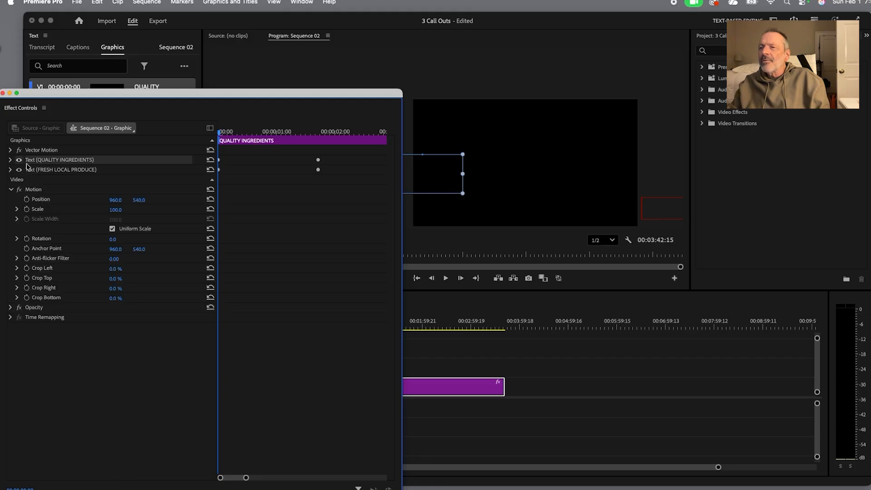
pyautogui.rightClick(220, 163)
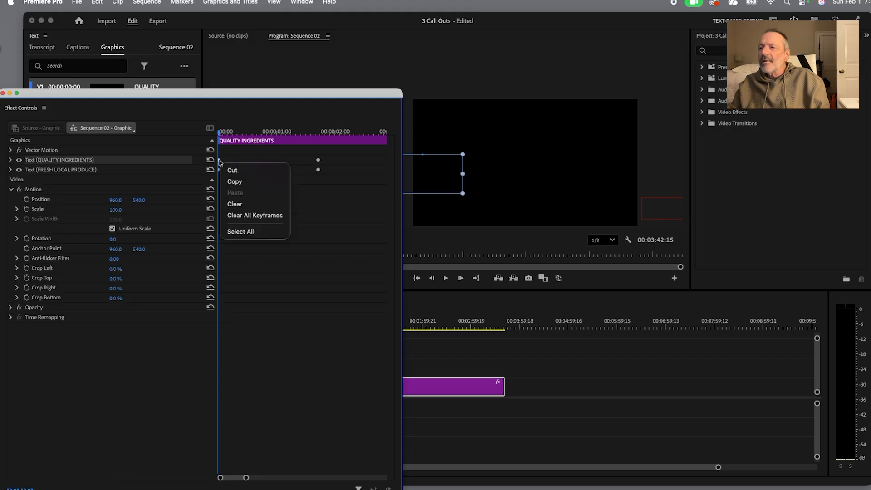
pyautogui.click(257, 159)
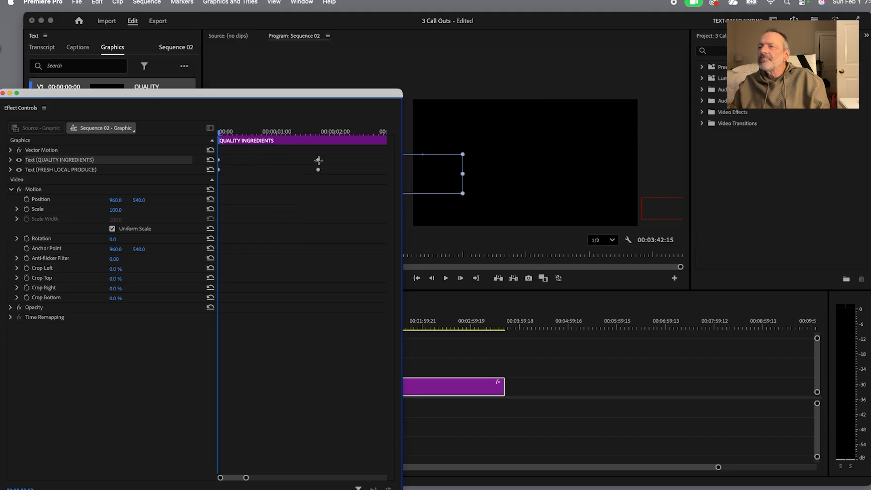
# Step: Apply Ease Out temporal interpolation to the first Position keyframe of the QUALITY INGREDIENTS title
pyautogui.click(11, 160)
pyautogui.scroll(-5, 289, 306)
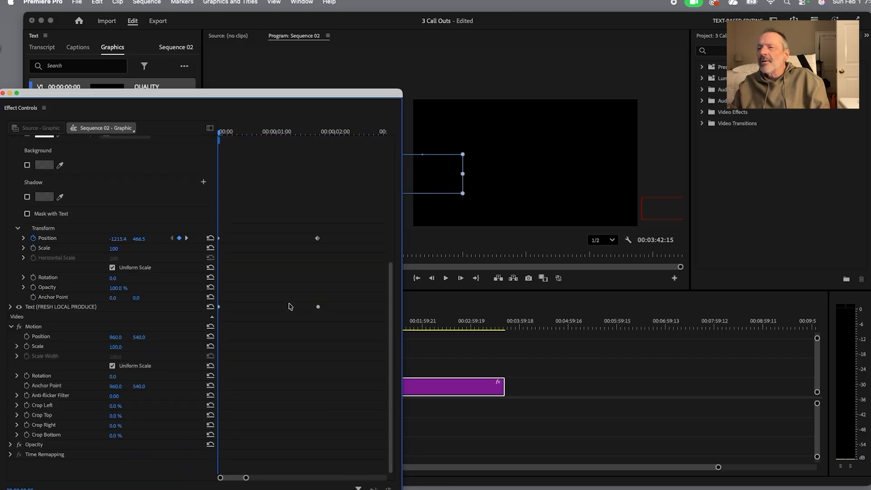
pyautogui.scroll(5, 297, 302)
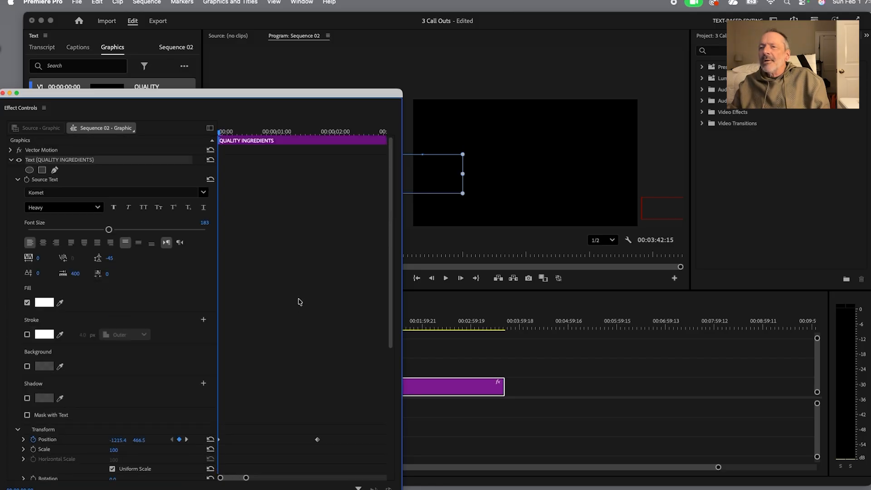
pyautogui.scroll(-5, 299, 302)
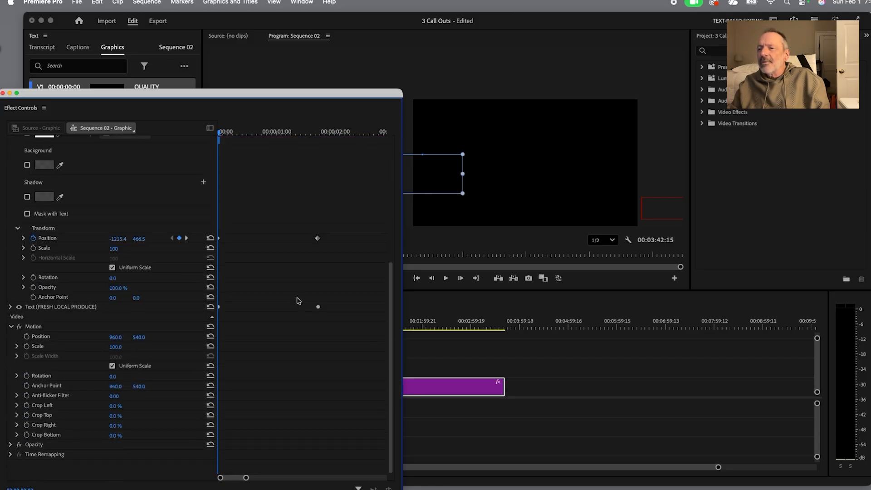
pyautogui.rightClick(220, 241)
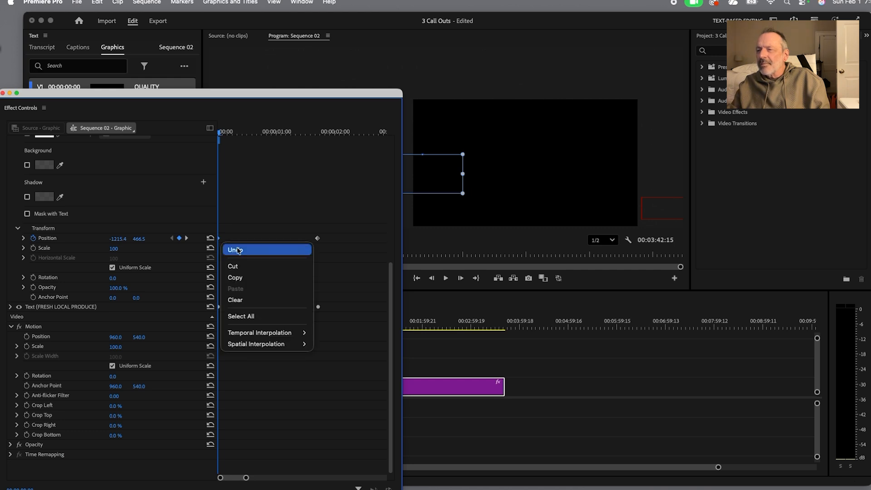
pyautogui.moveTo(273, 349)
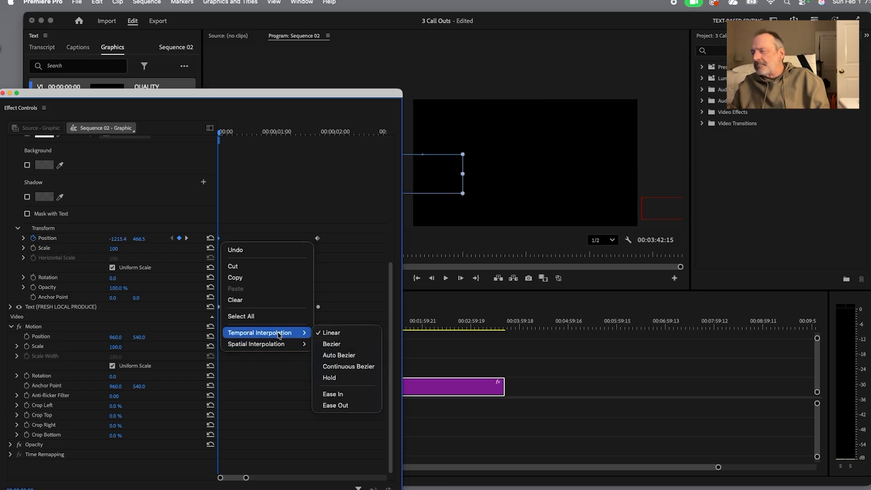
pyautogui.click(347, 407)
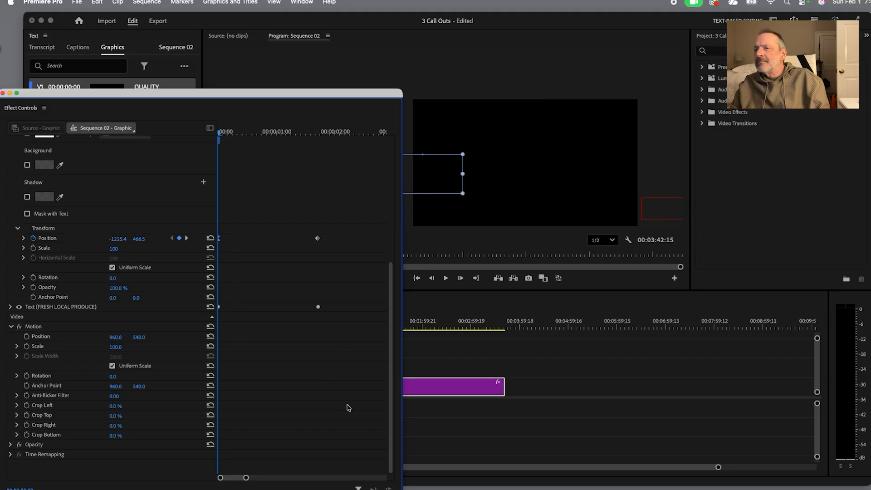
# Step: Apply Ease In temporal interpolation to the second Position keyframe of the QUALITY INGREDIENTS title
pyautogui.rightClick(318, 240)
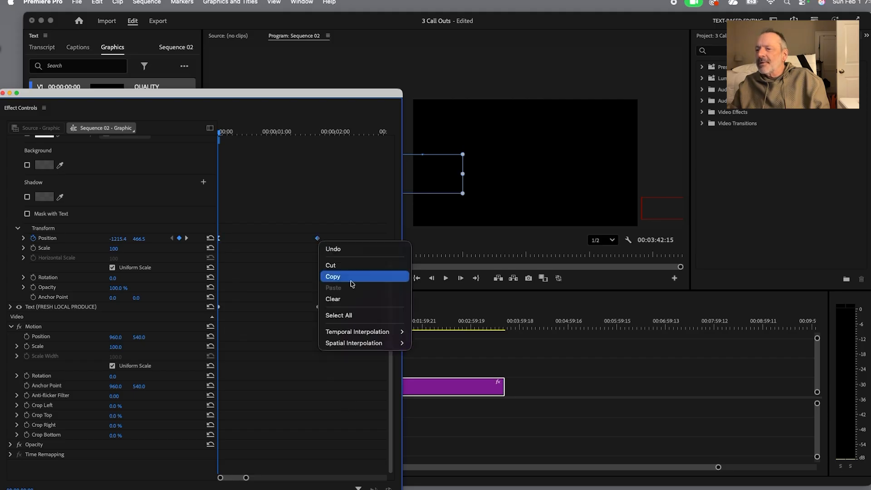
pyautogui.moveTo(363, 346)
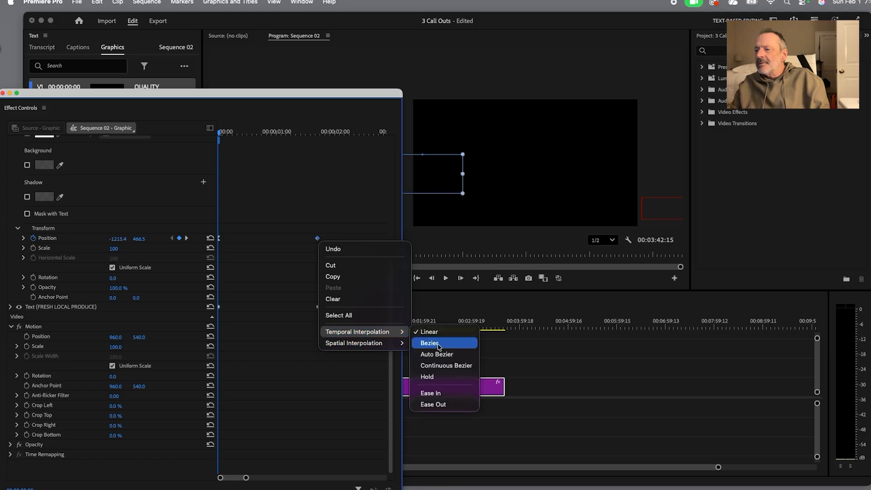
pyautogui.click(451, 397)
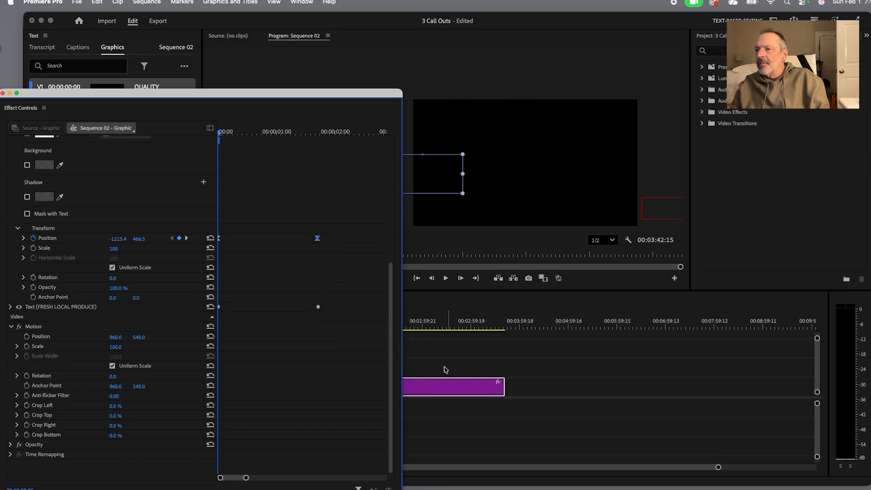
# Step: Move Effect Controls clear of the preview and play back both lines' slide-in twice from the start
pyautogui.moveTo(321, 91); pyautogui.dragTo(359, 223)
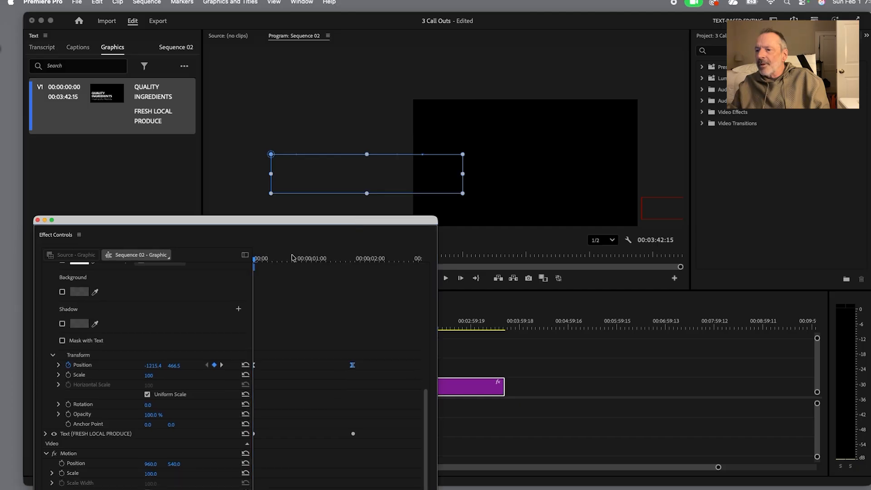
pyautogui.press('space')
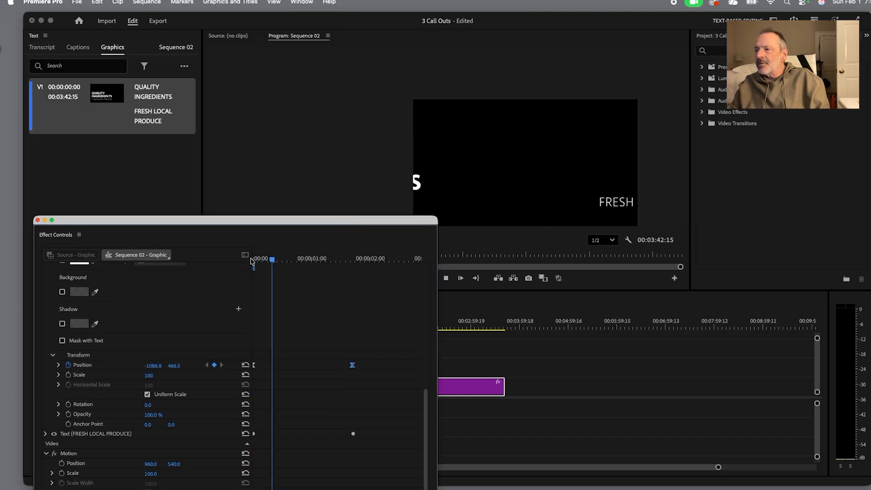
pyautogui.press('space')
pyautogui.moveTo(413, 261); pyautogui.dragTo(245, 263)
pyautogui.press('space')
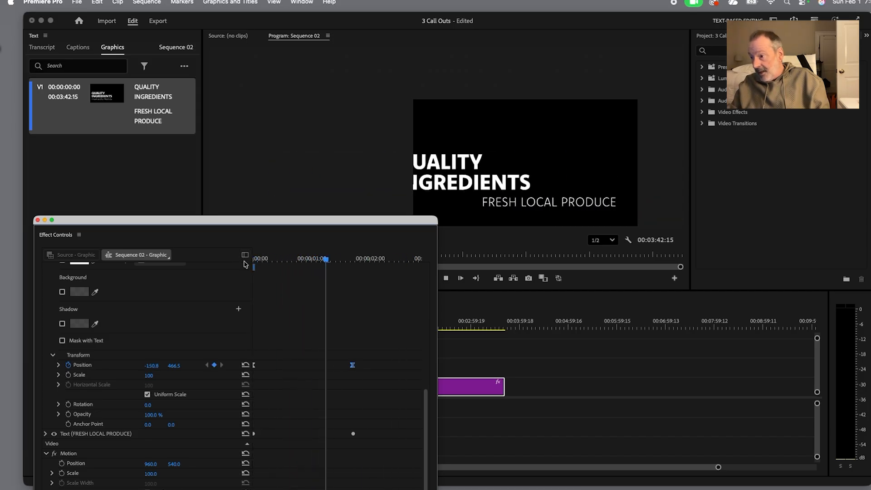
pyautogui.press('space')
# Step: Reposition the Effect Controls window clear of the preview, park the playhead on the second keyframe, and reveal QUALITY INGREDIENTS' Position velocity graph
pyautogui.moveTo(293, 223); pyautogui.dragTo(222, 59)
pyautogui.moveTo(311, 97); pyautogui.dragTo(282, 101)
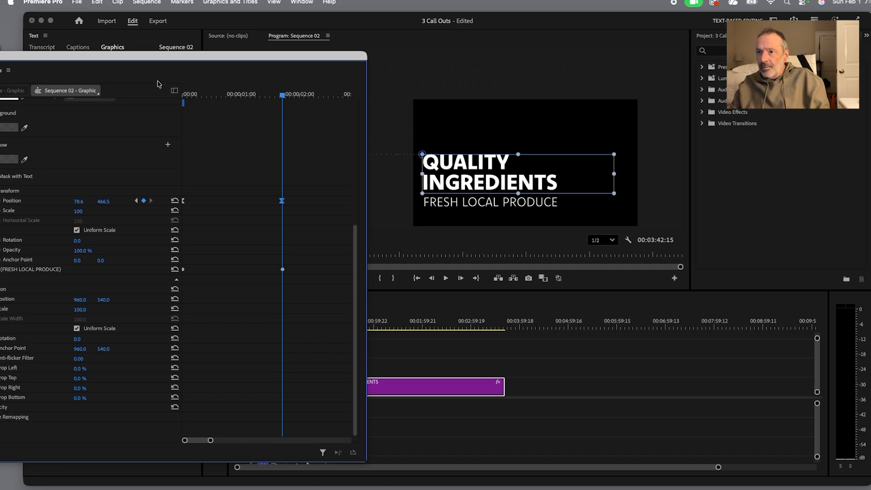
pyautogui.moveTo(136, 61); pyautogui.dragTo(168, 63)
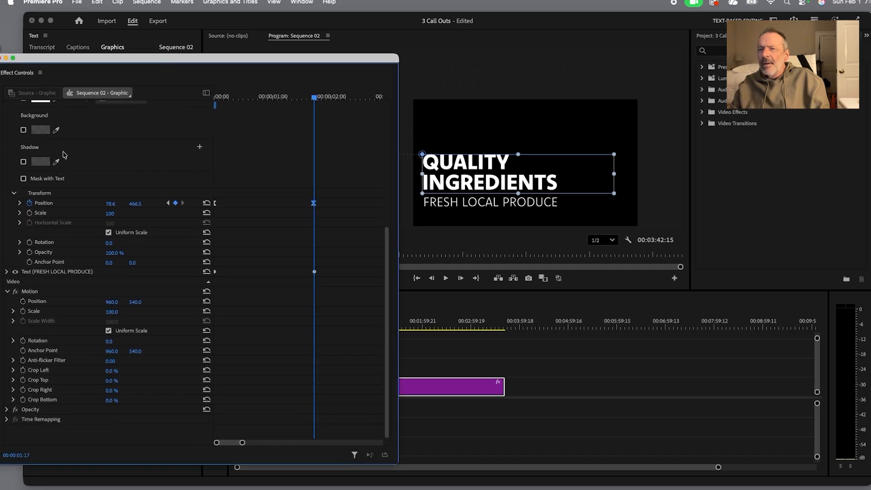
pyautogui.click(20, 203)
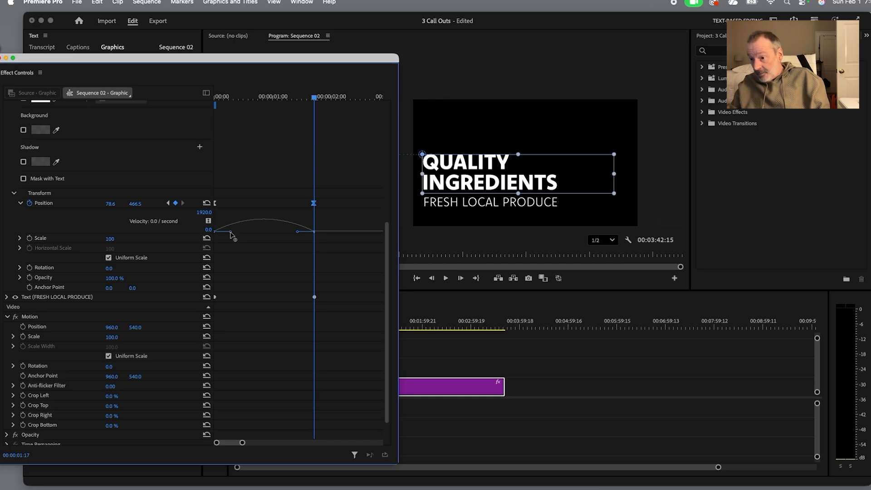
# Step: Try stretching the first Position keyframe's velocity handle to about 18 frames, and play the QUALITY INGREDIENTS slide-in from the start
pyautogui.moveTo(231, 233); pyautogui.dragTo(255, 236)
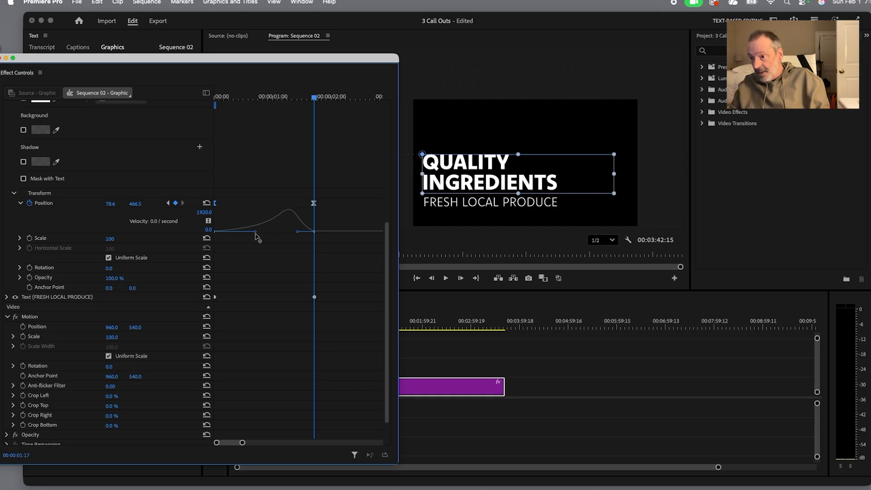
pyautogui.moveTo(298, 234); pyautogui.dragTo(298, 235)
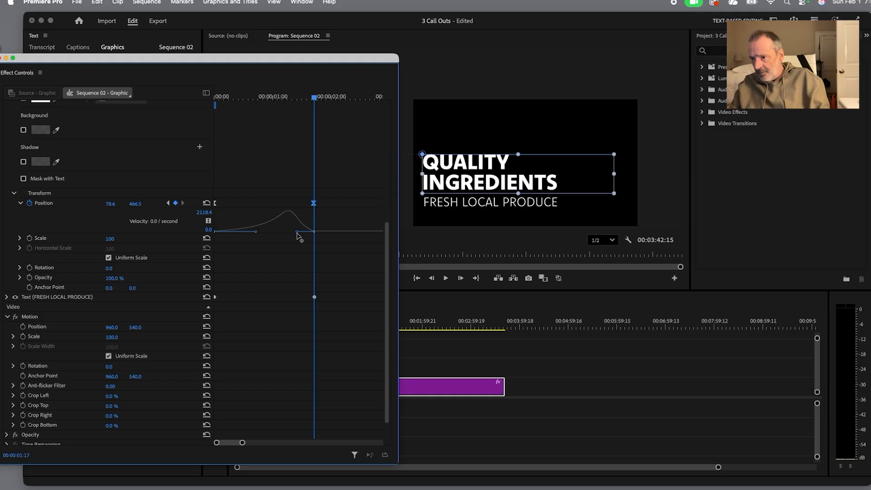
pyautogui.click(261, 233)
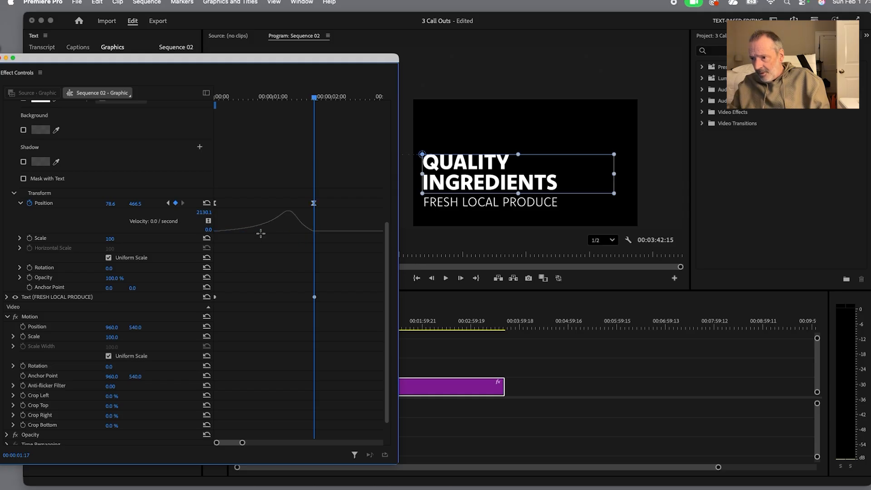
pyautogui.click(215, 232)
pyautogui.moveTo(255, 232); pyautogui.dragTo(260, 232)
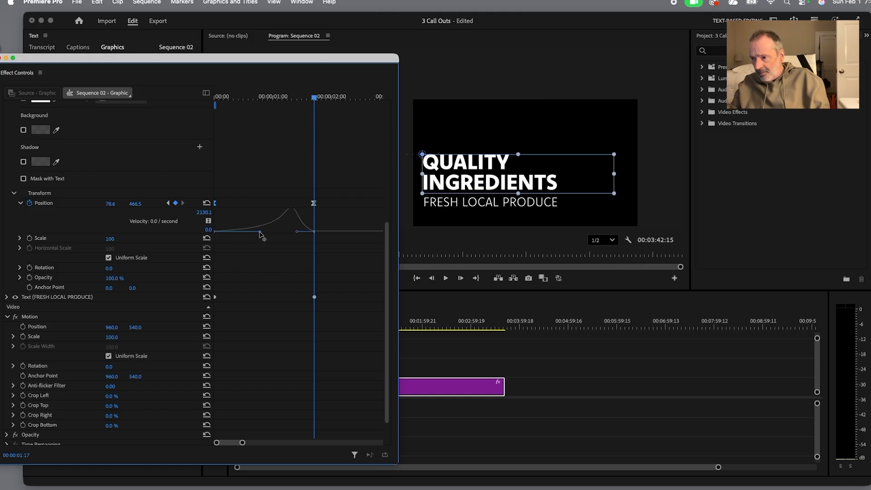
pyautogui.moveTo(259, 234); pyautogui.dragTo(258, 232)
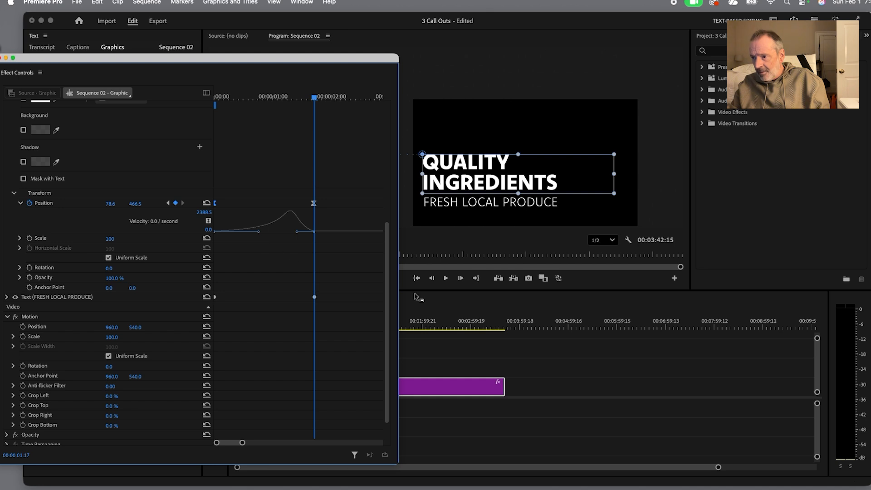
pyautogui.moveTo(320, 101); pyautogui.dragTo(214, 103)
pyautogui.press('space')
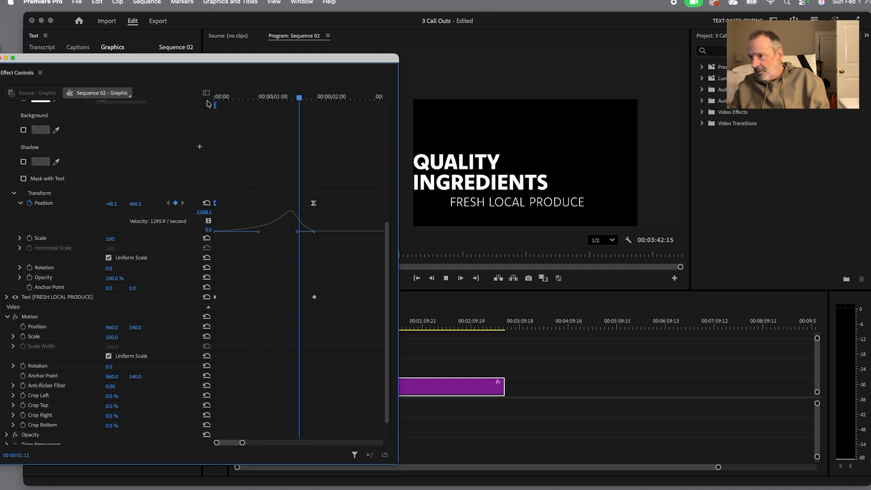
pyautogui.press('space')
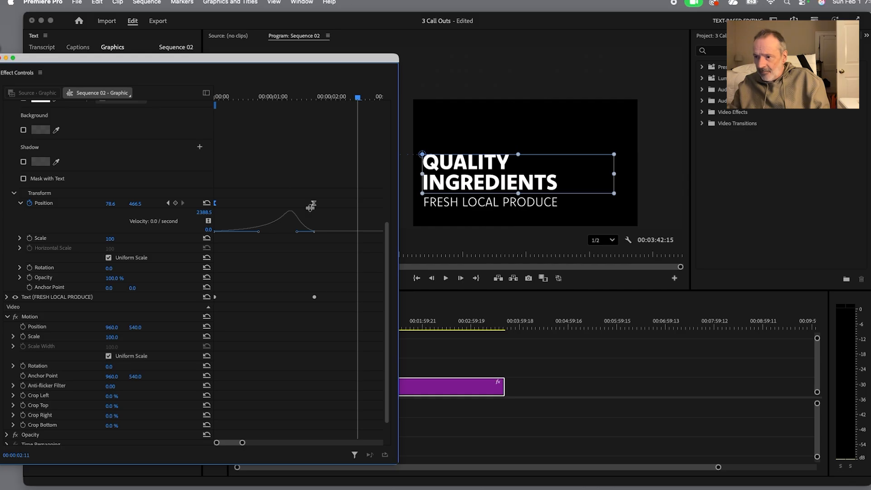
# Step: Try shortening the second Position keyframe's velocity handle almost to the keyframe, and play the slide-in from the start
pyautogui.moveTo(260, 233); pyautogui.dragTo(292, 232)
pyautogui.moveTo(288, 234); pyautogui.dragTo(310, 233)
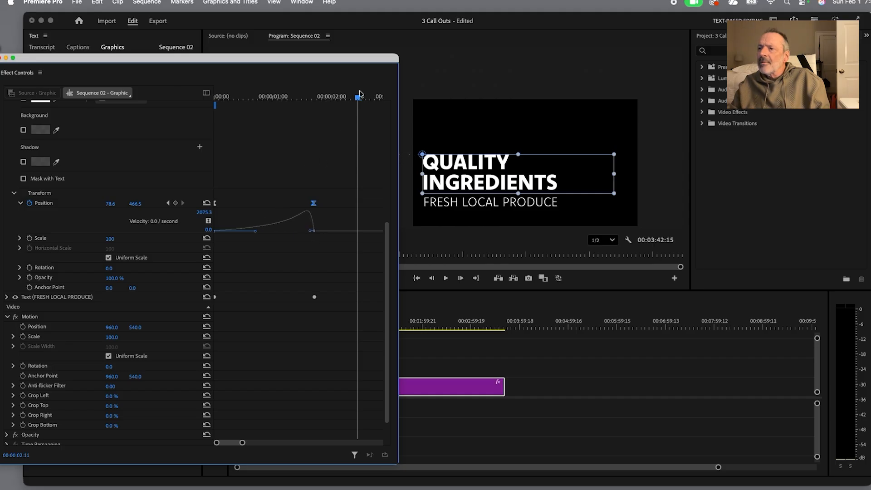
pyautogui.moveTo(360, 94); pyautogui.dragTo(206, 113)
pyautogui.press('space')
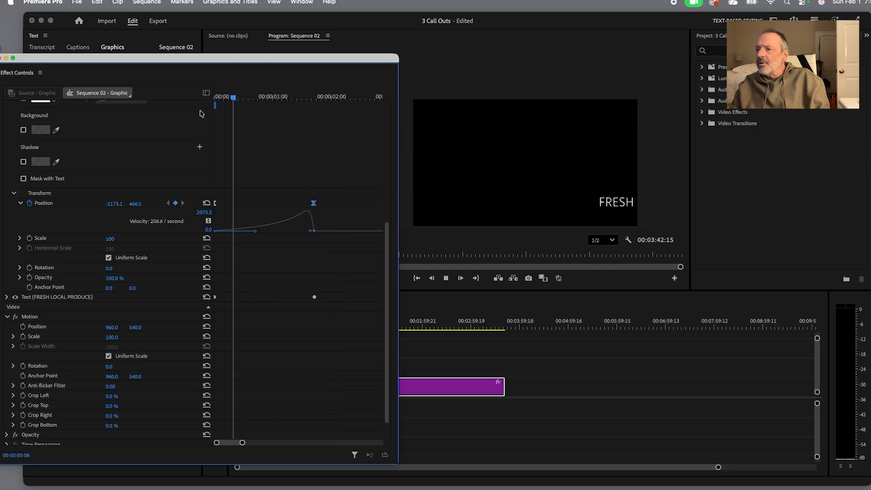
pyautogui.press('space')
# Step: Try extending the first Position keyframe's velocity handle to about 20 frames for a sharper acceleration, and replay the slide-in
pyautogui.click(258, 233)
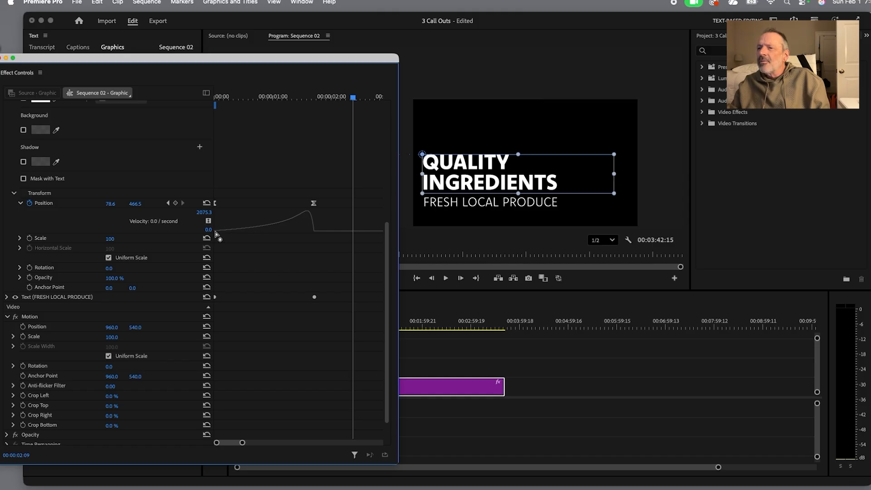
pyautogui.moveTo(255, 233); pyautogui.dragTo(262, 235)
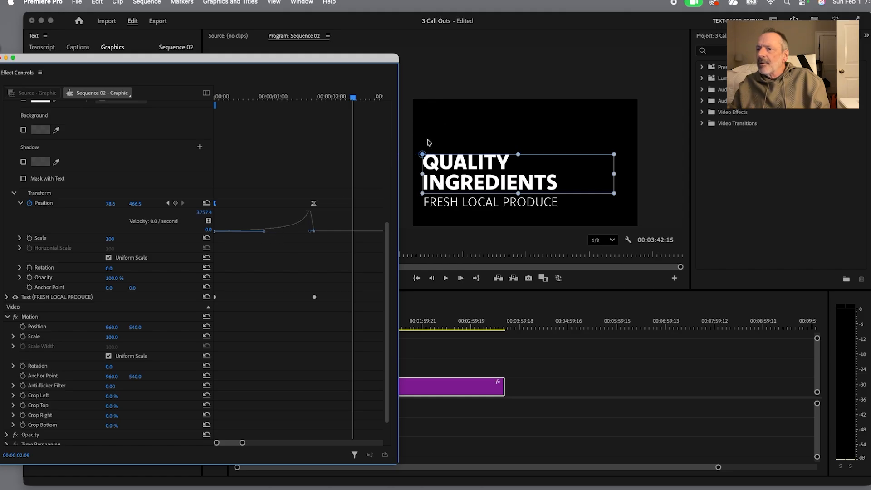
pyautogui.moveTo(355, 100); pyautogui.dragTo(189, 106)
pyautogui.press('space')
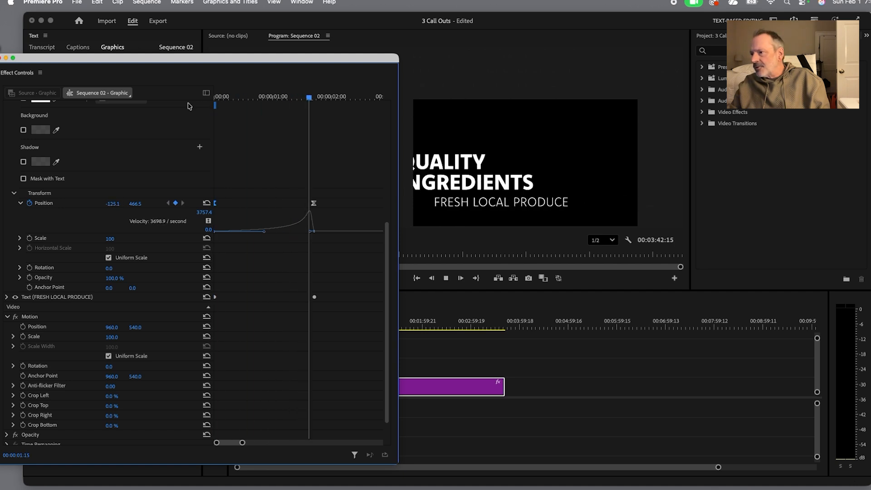
pyautogui.press('space')
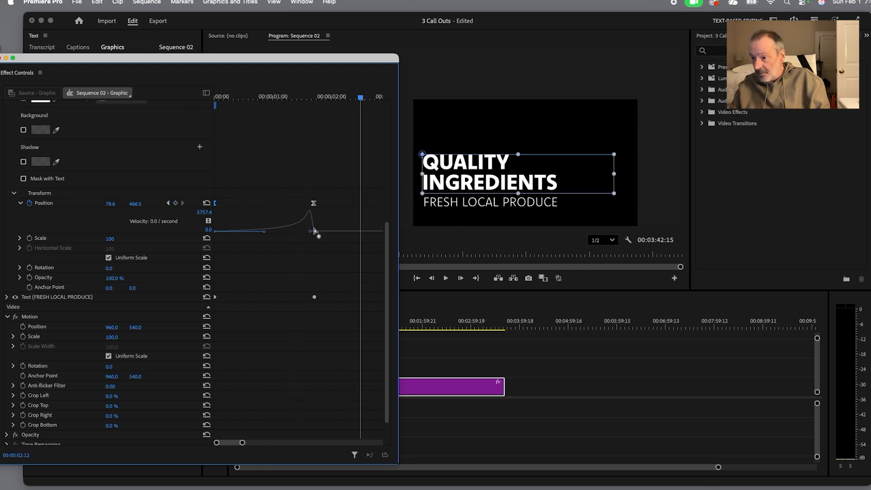
# Step: Try lengthening the second Position keyframe's velocity handle back to about 1:10 for a softer landing, and replay the slide-in
pyautogui.moveTo(265, 235); pyautogui.dragTo(258, 236)
pyautogui.moveTo(311, 234); pyautogui.dragTo(275, 236)
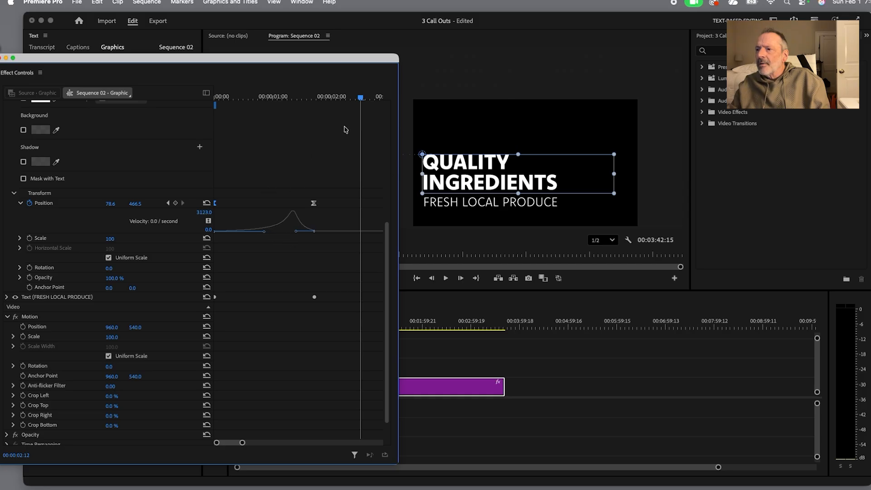
pyautogui.moveTo(361, 99); pyautogui.dragTo(206, 120)
pyautogui.press('space')
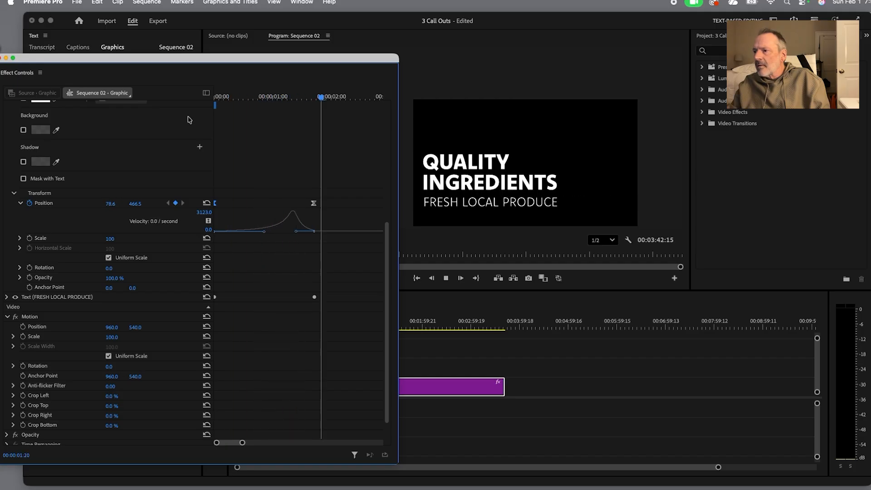
pyautogui.press('space')
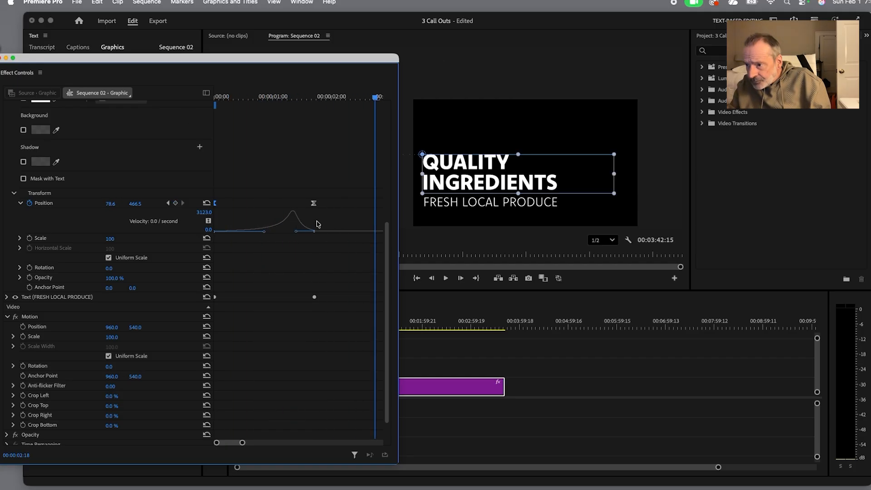
# Step: Try pulling the second Position keyframe's velocity handle in to about halfway toward the keyframe, and replay the slide-in
pyautogui.moveTo(296, 233); pyautogui.dragTo(306, 233)
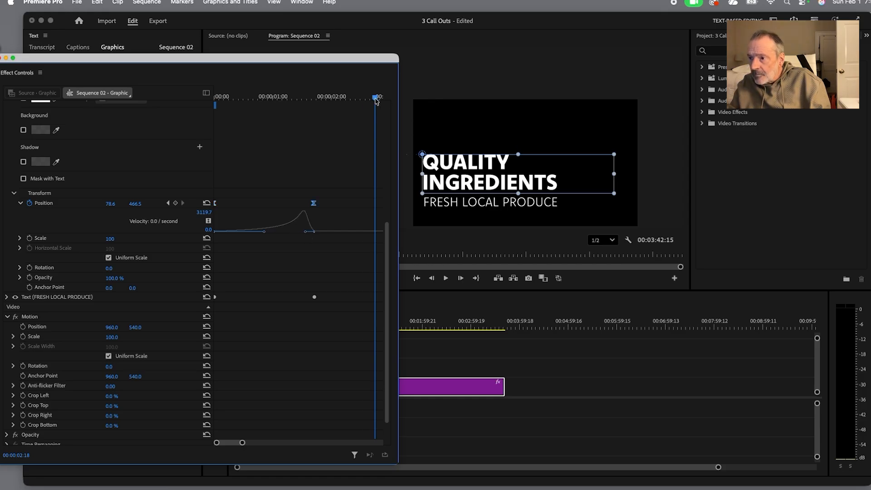
pyautogui.press('space')
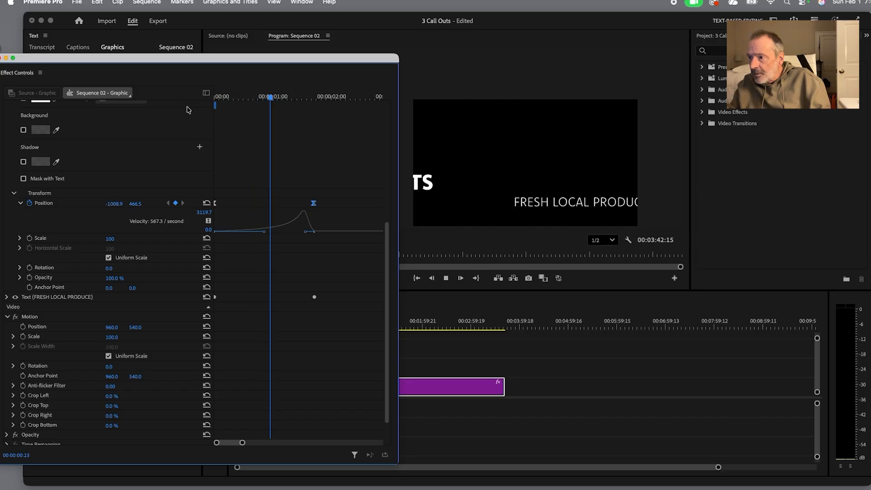
pyautogui.press('space')
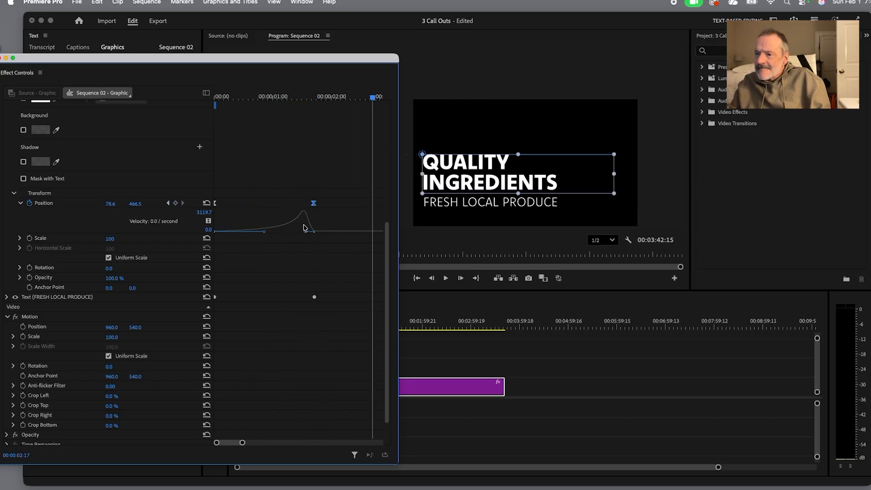
# Step: Shorten the first Position keyframe's velocity handle to about 16 frames, lengthen the second's to about 1:05, and replay the slide-in
pyautogui.moveTo(265, 233); pyautogui.dragTo(255, 230)
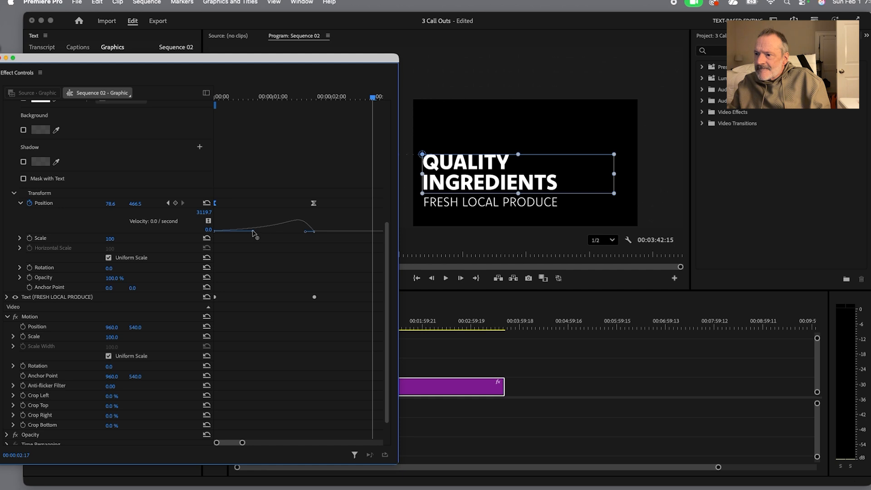
pyautogui.moveTo(306, 232); pyautogui.dragTo(287, 233)
pyautogui.press('space')
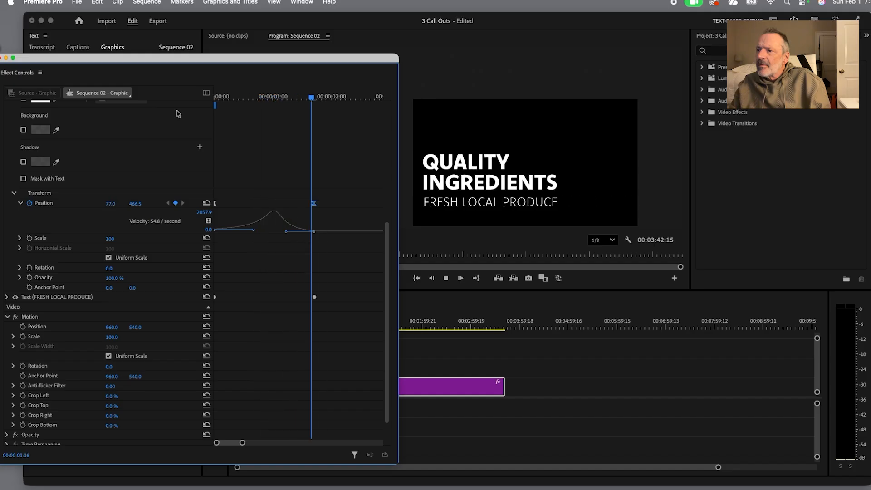
pyautogui.press('space')
# Step: Lengthen QUALITY INGREDIENTS' second Position keyframe velocity handle to about 1:01, and play the slide-in twice from the start
pyautogui.moveTo(285, 233); pyautogui.dragTo(276, 232)
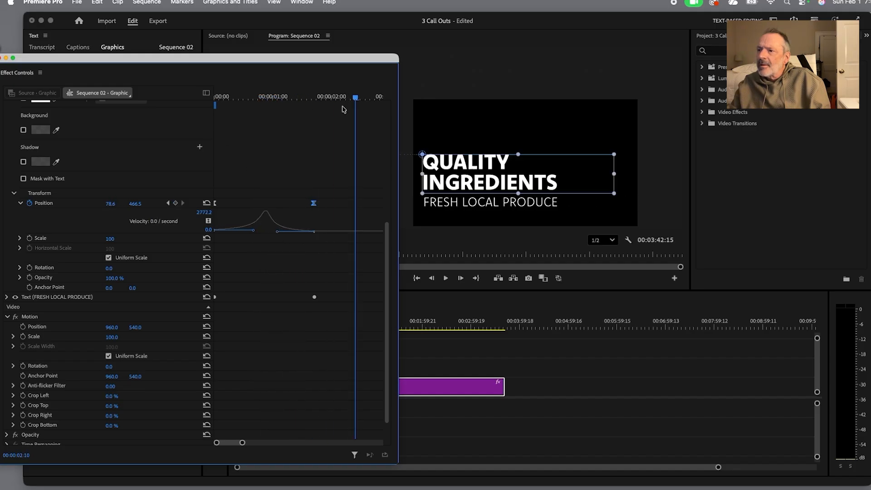
pyautogui.moveTo(356, 99); pyautogui.dragTo(192, 110)
pyautogui.press('space')
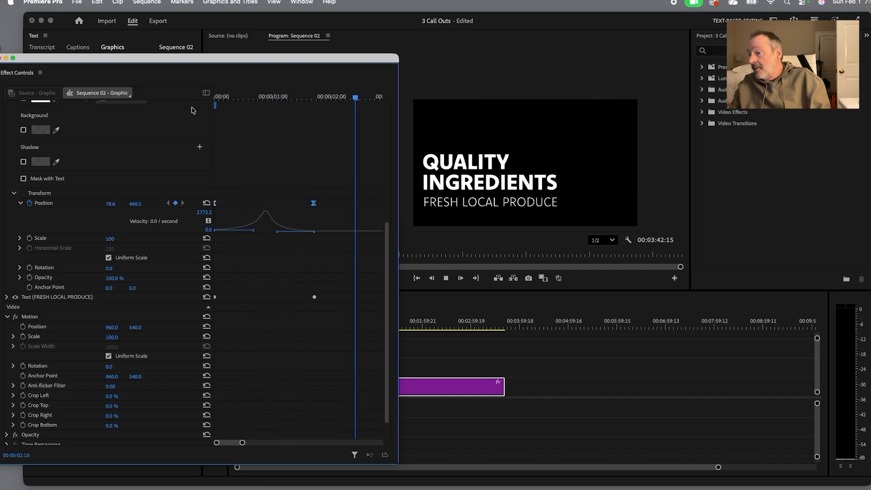
pyautogui.press('Home')
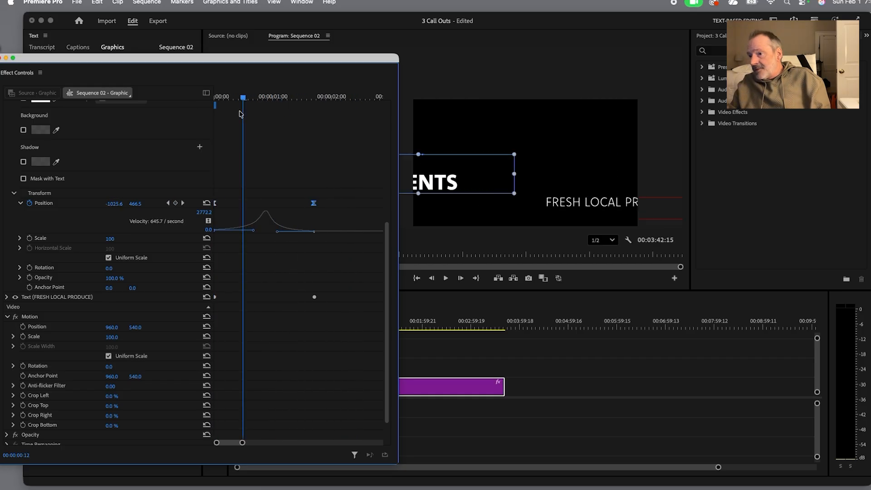
pyautogui.press('space')
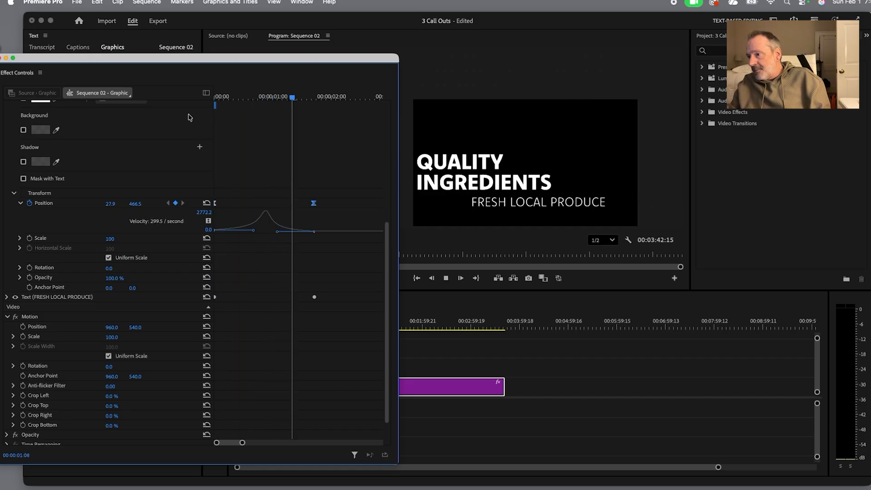
pyautogui.press('space')
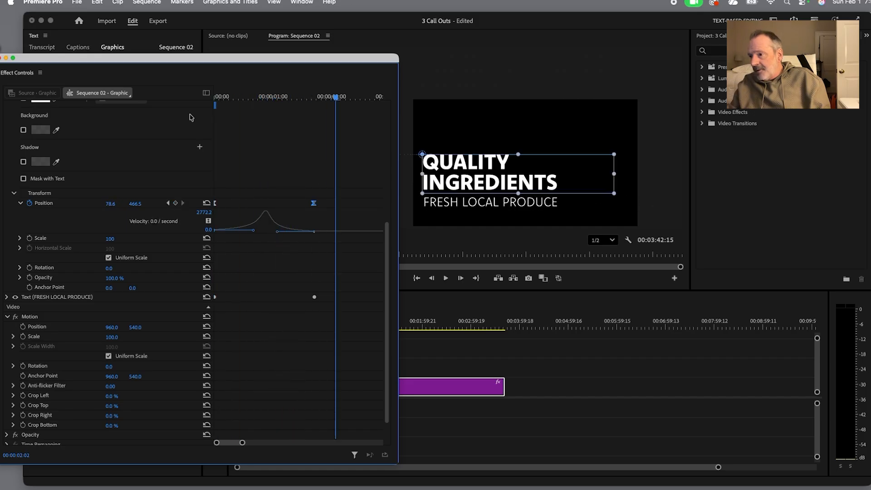
# Step: Select the FRESH LOCAL PRODUCE text, expand its properties, and apply Ease Out temporal interpolation to its first Position keyframe
pyautogui.click(464, 208)
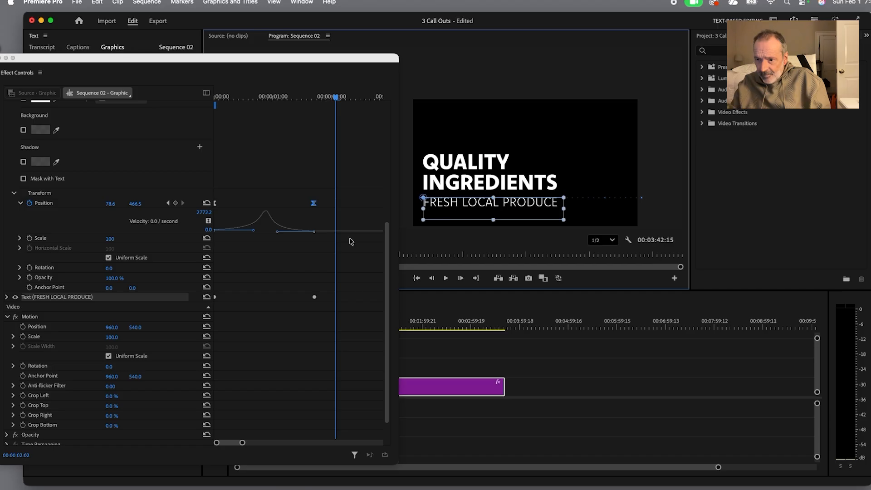
pyautogui.click(7, 298)
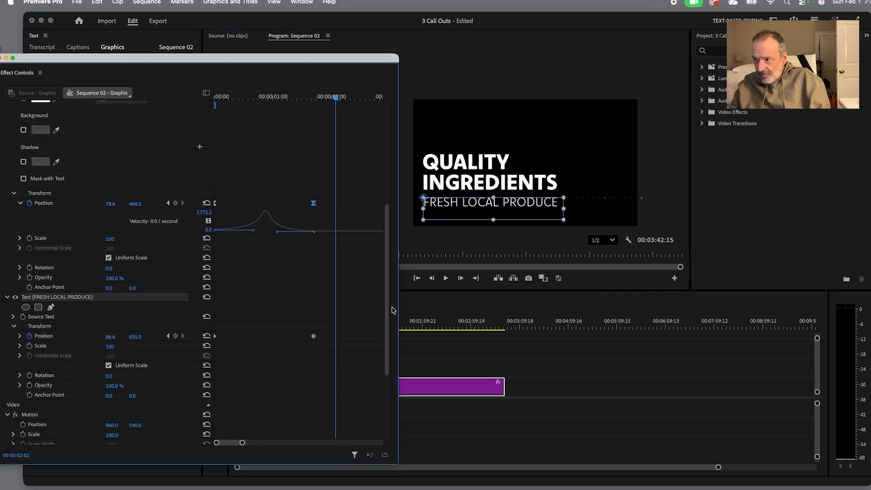
pyautogui.scroll(-2, 388, 338)
pyautogui.moveTo(387, 337); pyautogui.dragTo(394, 382)
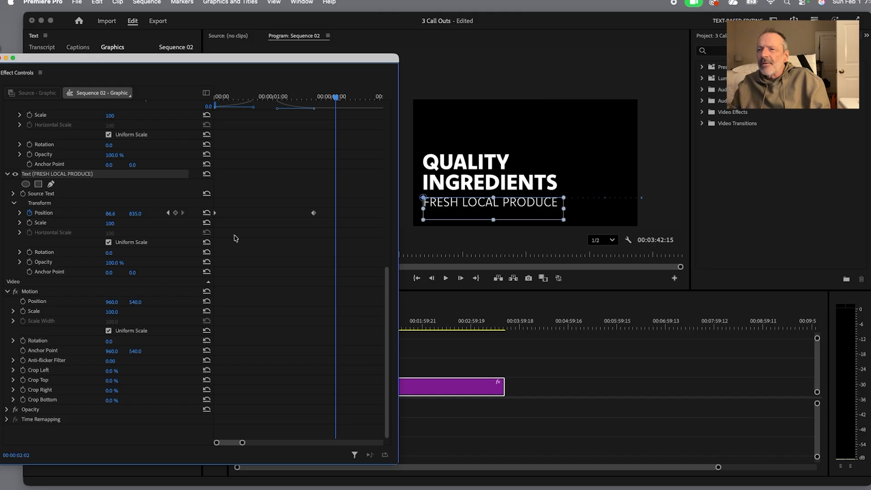
pyautogui.click(215, 214)
pyautogui.rightClick(216, 213)
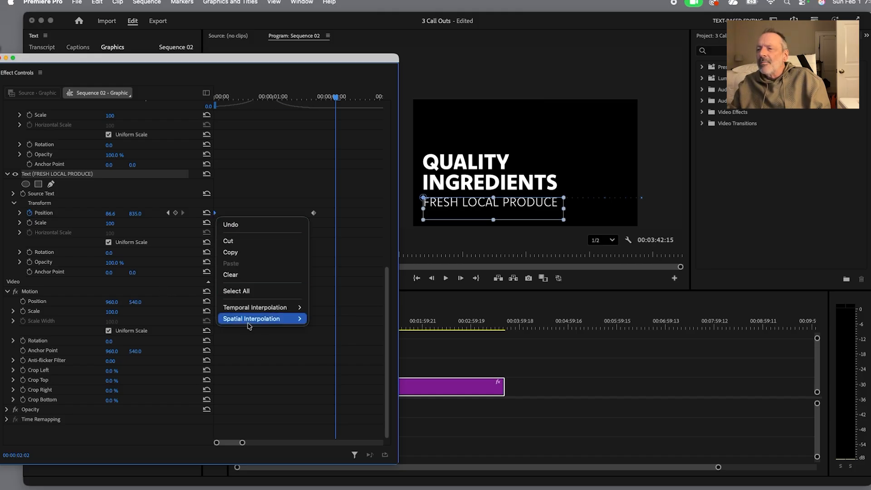
pyautogui.moveTo(272, 308)
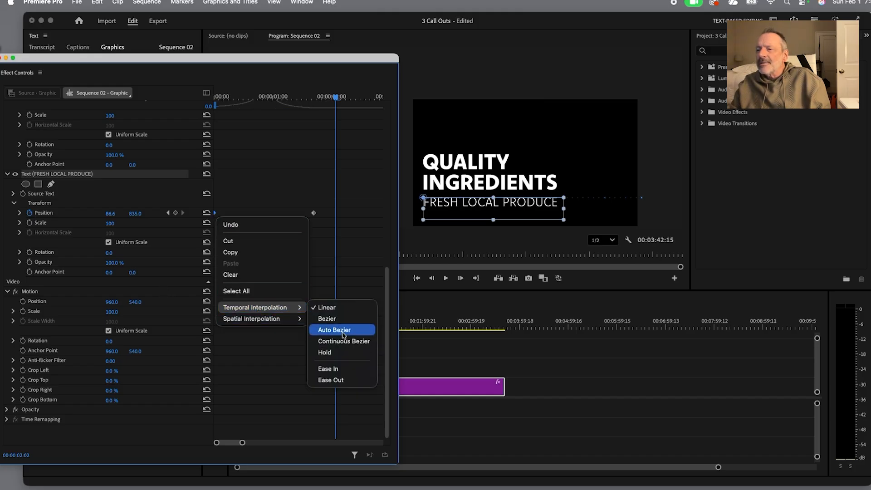
pyautogui.click(349, 381)
# Step: Apply Ease In temporal interpolation to FRESH LOCAL PRODUCE's first Position keyframe and Ease Out to its second
pyautogui.rightClick(314, 213)
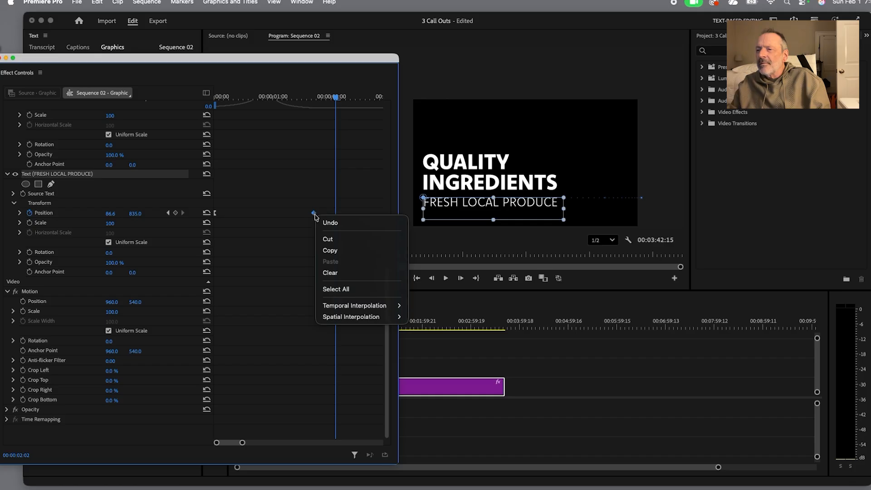
pyautogui.click(292, 212)
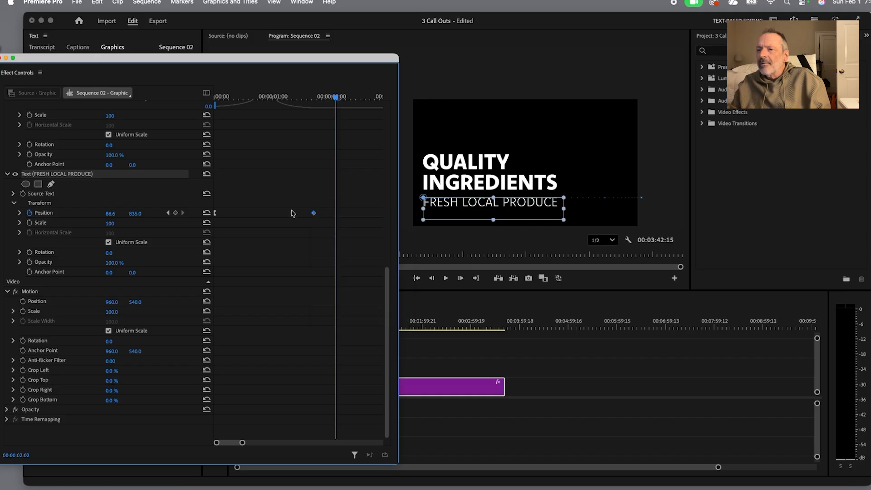
pyautogui.rightClick(216, 217)
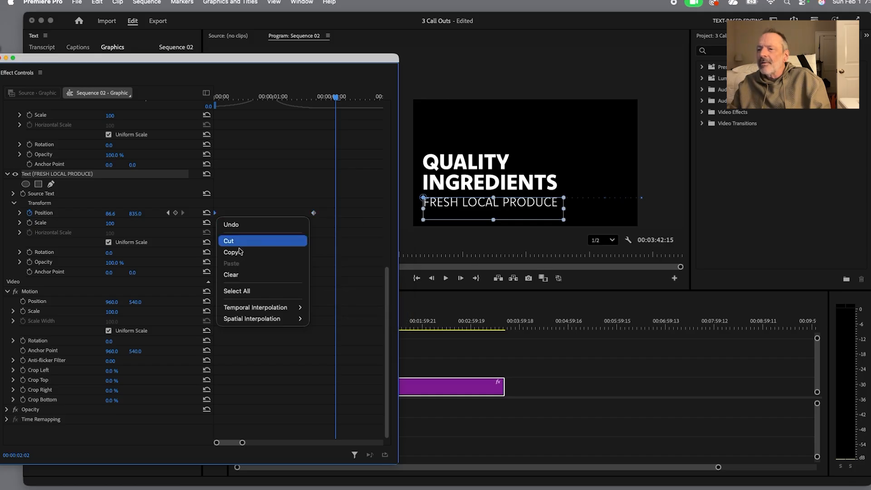
pyautogui.moveTo(264, 308)
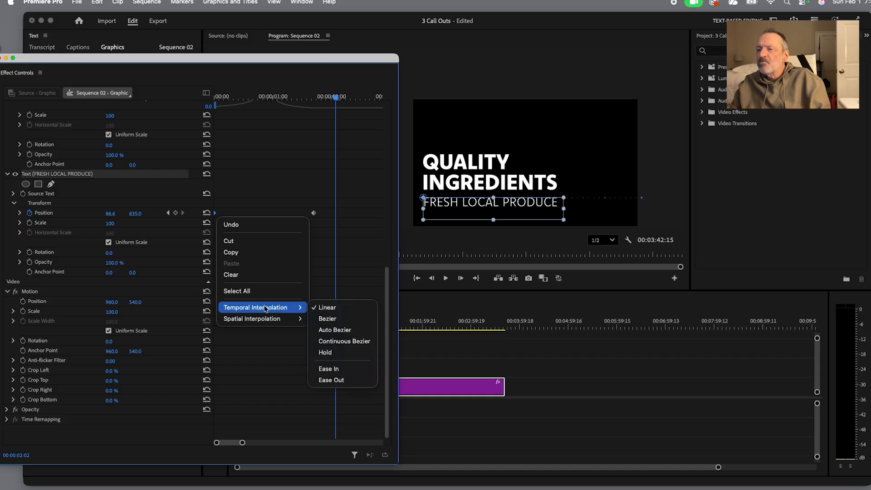
pyautogui.click(328, 369)
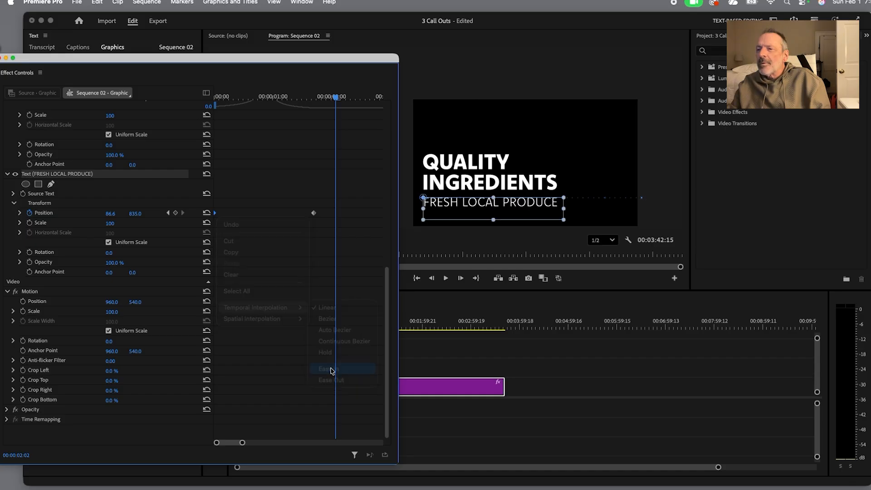
pyautogui.rightClick(314, 213)
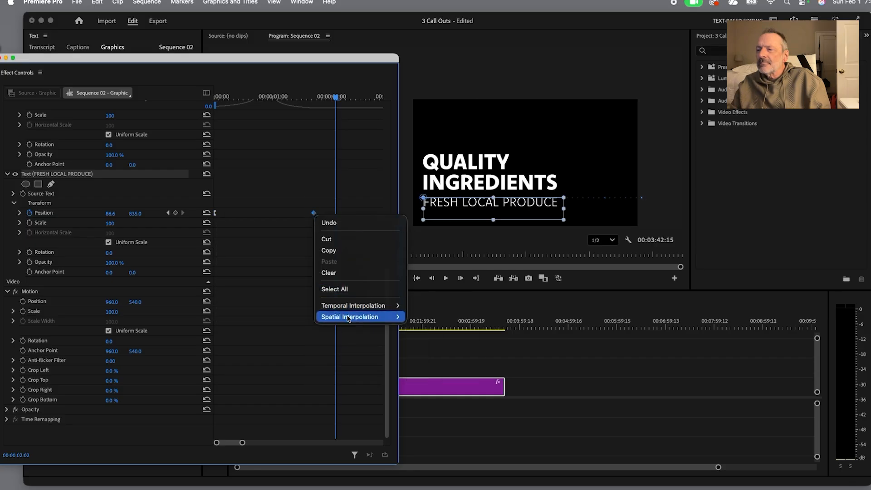
pyautogui.moveTo(359, 306)
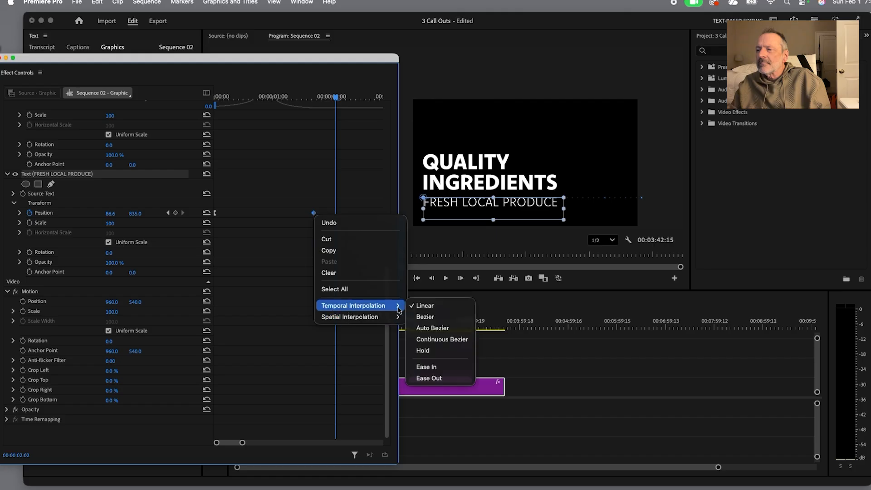
pyautogui.click(429, 378)
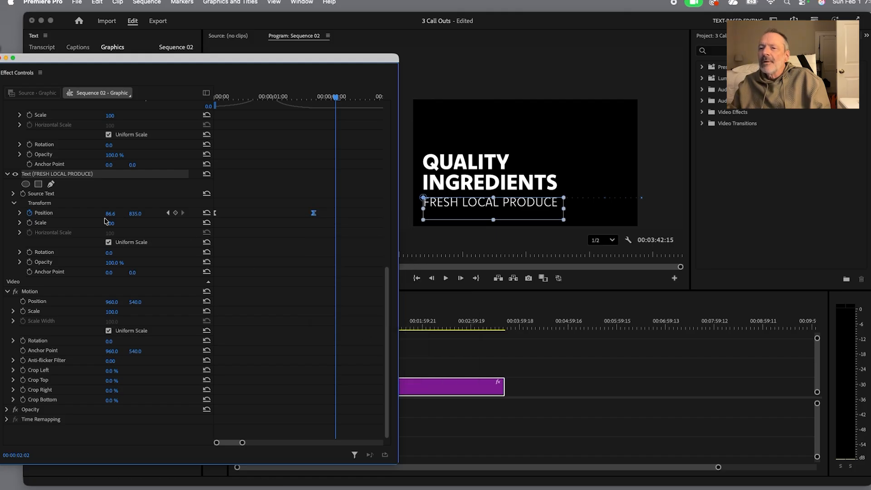
# Step: Expand FRESH LOCAL PRODUCE's Position velocity graph and play the slide-in from the start
pyautogui.click(19, 213)
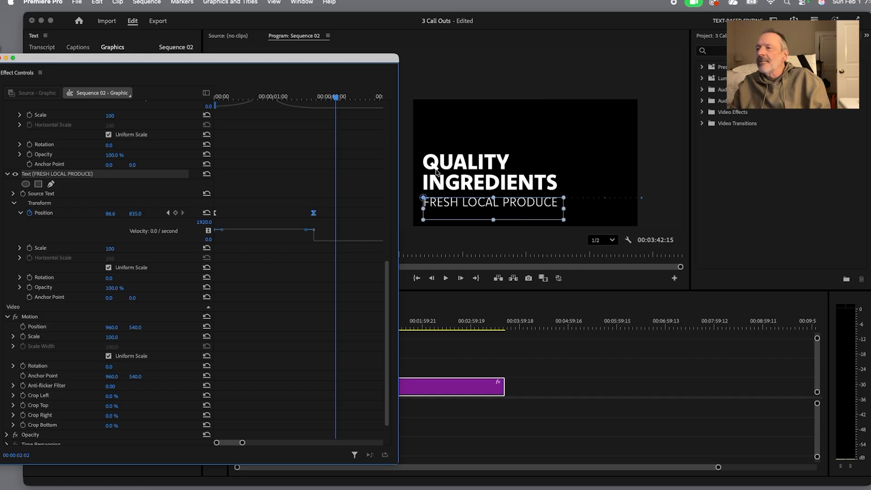
pyautogui.moveTo(336, 99); pyautogui.dragTo(181, 102)
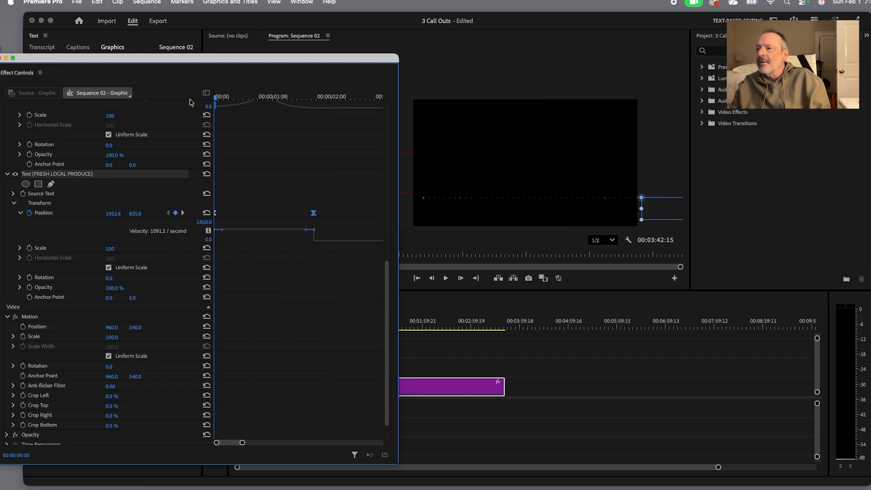
pyautogui.press('space')
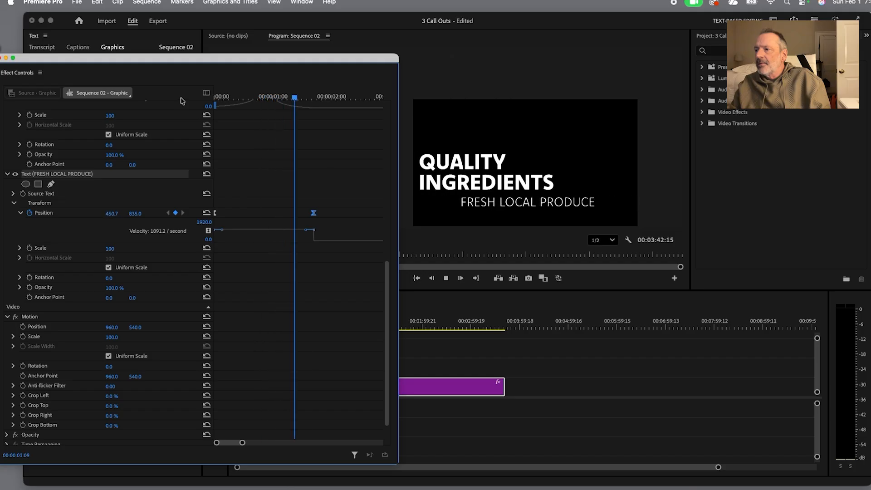
pyautogui.press('space')
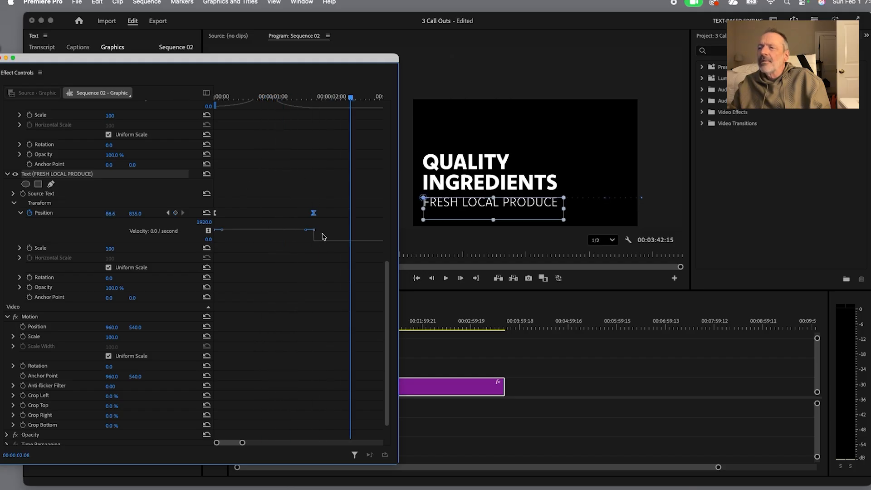
# Step: Bring both FRESH LOCAL PRODUCE velocity handles to zero velocity, about 20 frames long on the first keyframe and 7 on the second, and replay the slide-in
pyautogui.moveTo(307, 231); pyautogui.dragTo(258, 225)
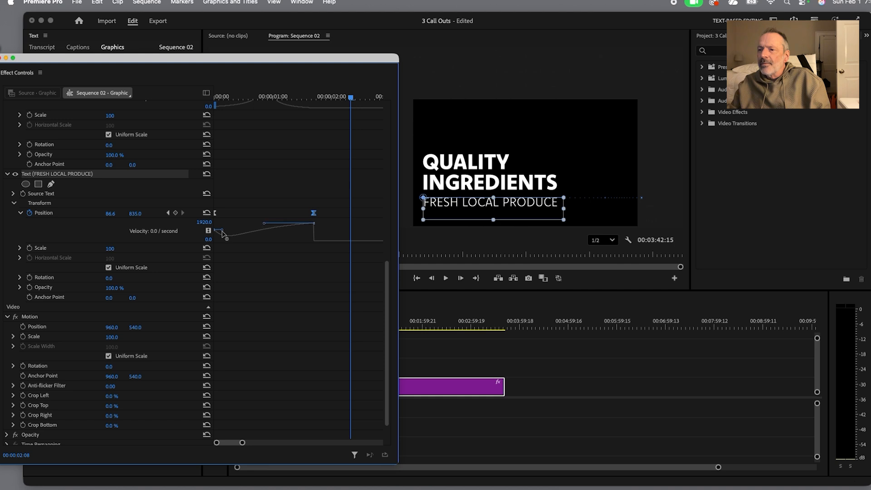
pyautogui.moveTo(265, 225); pyautogui.dragTo(300, 248)
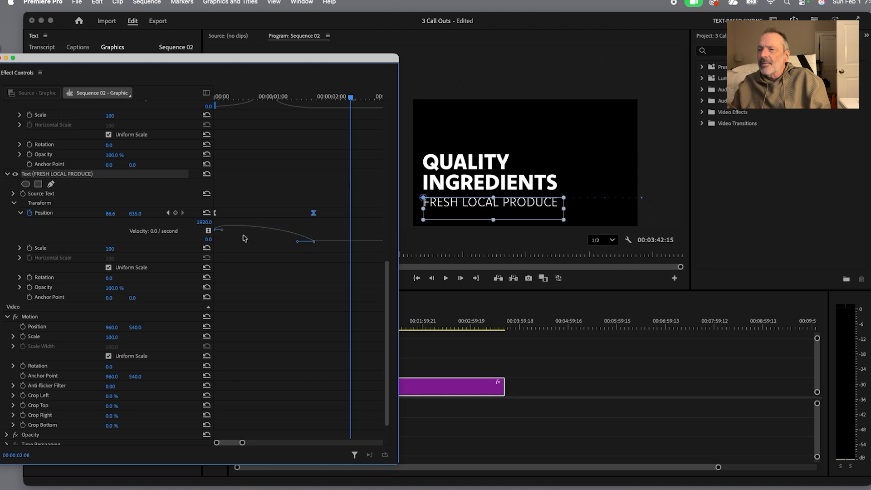
pyautogui.moveTo(223, 234); pyautogui.dragTo(271, 242)
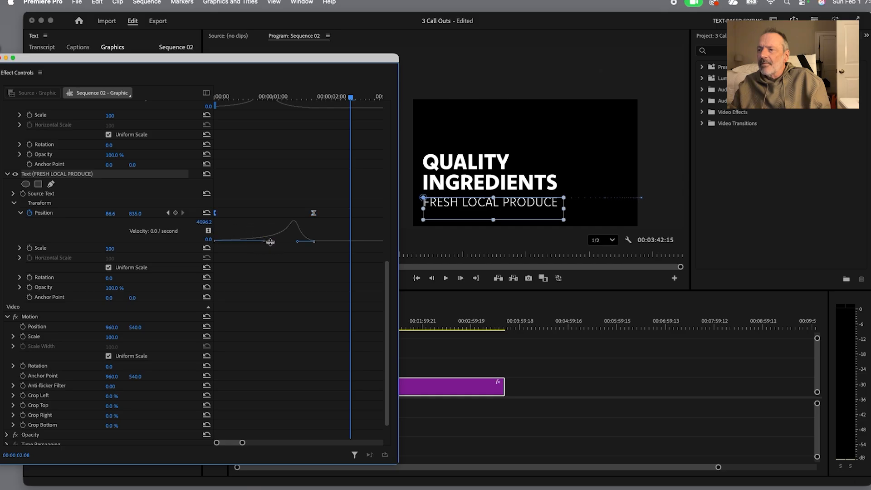
pyautogui.moveTo(353, 98); pyautogui.dragTo(201, 96)
pyautogui.press('space')
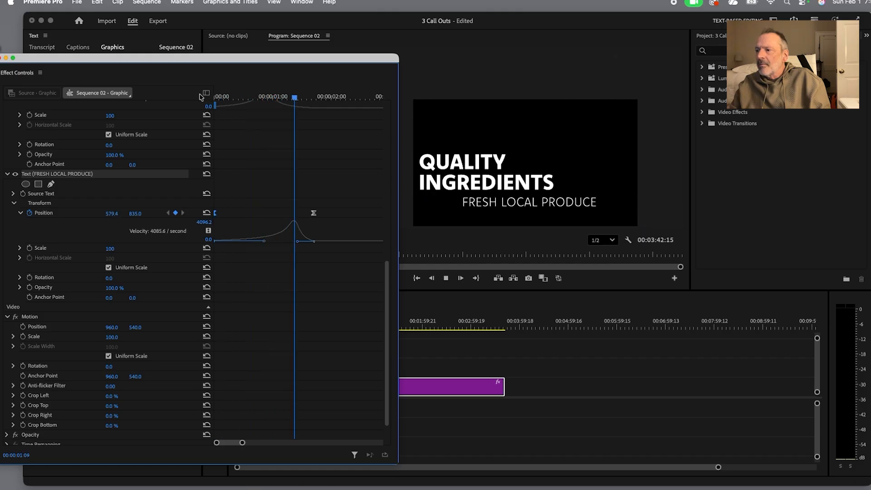
pyautogui.moveTo(353, 99); pyautogui.dragTo(214, 98)
pyautogui.press('space')
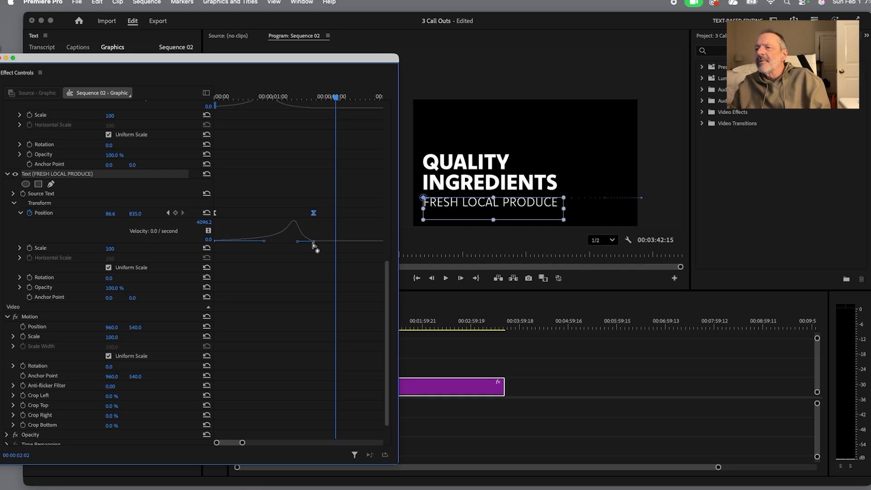
# Step: Lengthen FRESH LOCAL PRODUCE's second Position keyframe velocity handle to about 13 frames, and replay the slide-in
pyautogui.moveTo(297, 241); pyautogui.dragTo(283, 241)
pyautogui.press('space')
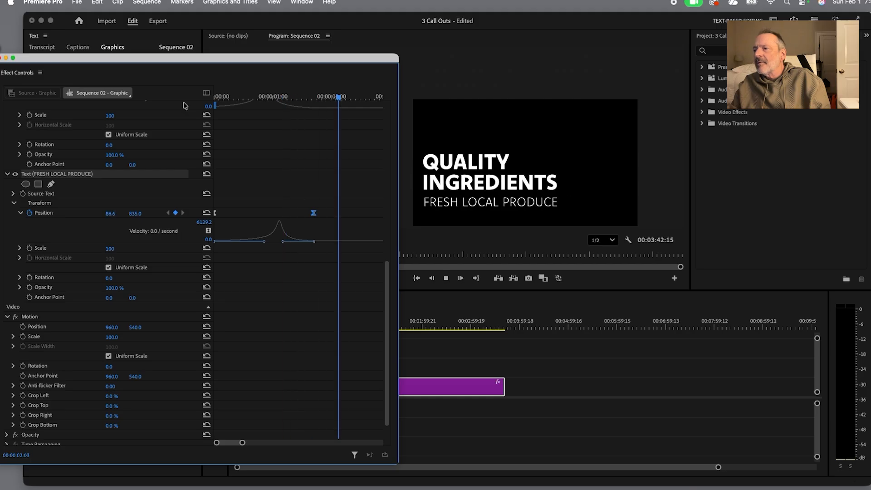
pyautogui.press('space')
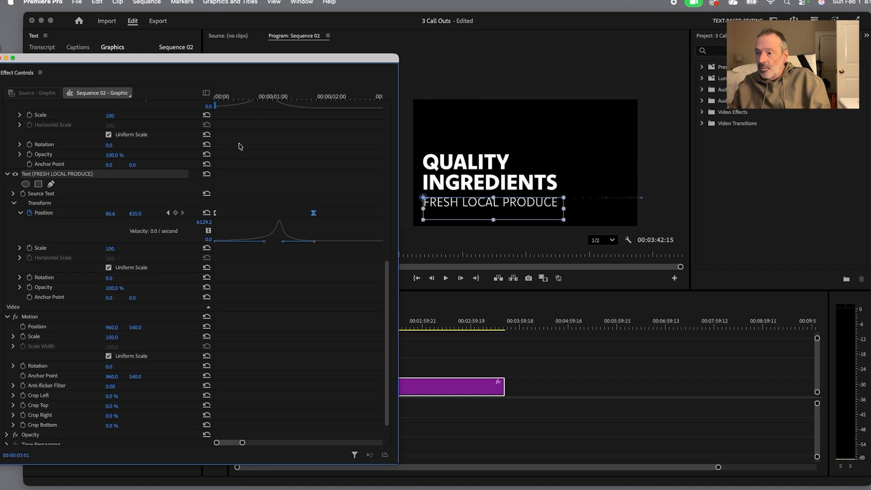
# Step: Bring both text lines' Position velocity graphs into view and move the floating Effect Controls window clear of the timeline clip
pyautogui.moveTo(320, 61); pyautogui.dragTo(269, 50)
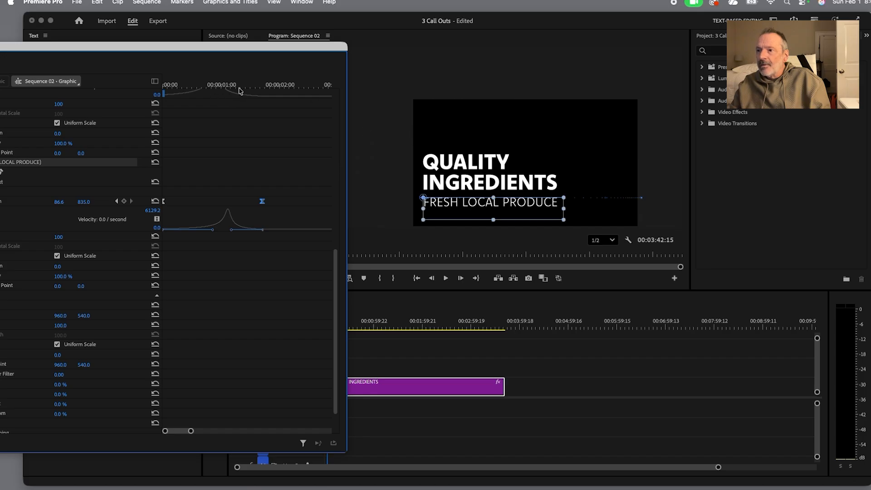
pyautogui.scroll(3, 239, 91)
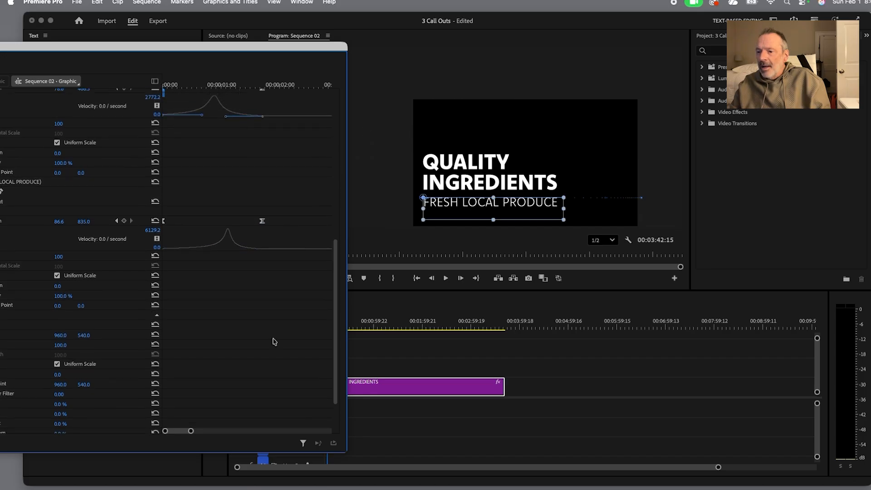
pyautogui.scroll(5, 205, 386)
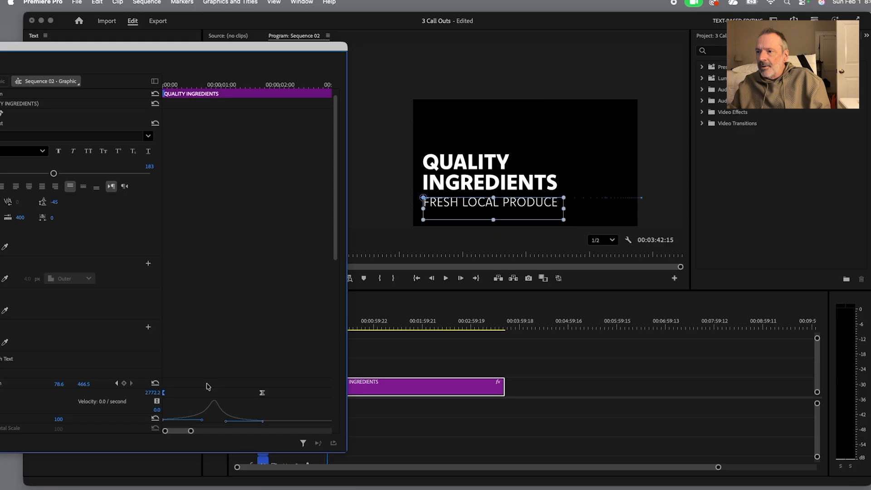
pyautogui.scroll(-2, 208, 387)
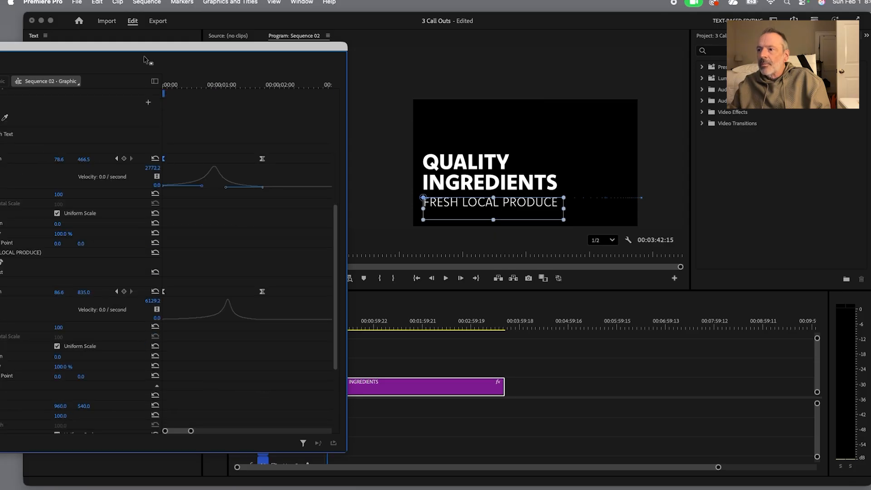
pyautogui.moveTo(141, 52); pyautogui.dragTo(90, 37)
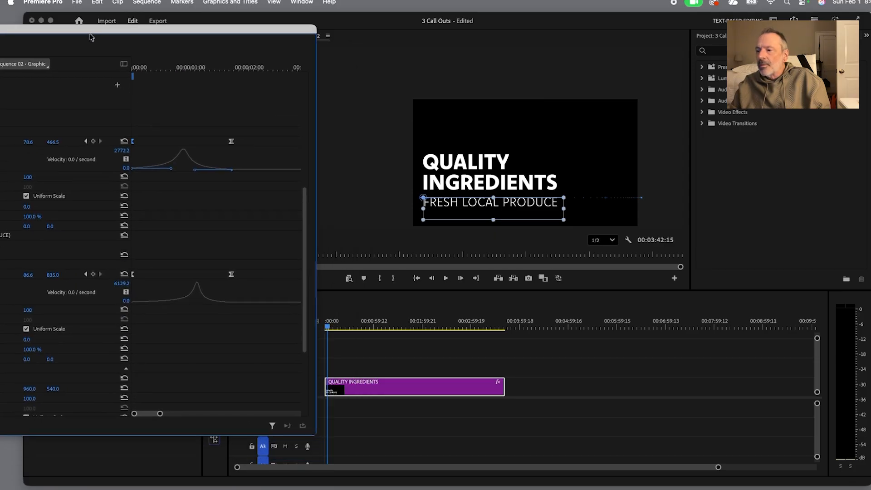
# Step: Play the QUALITY INGREDIENTS call-out from the start and compare the two lines' velocity curves
pyautogui.click(328, 332)
pyautogui.press('space')
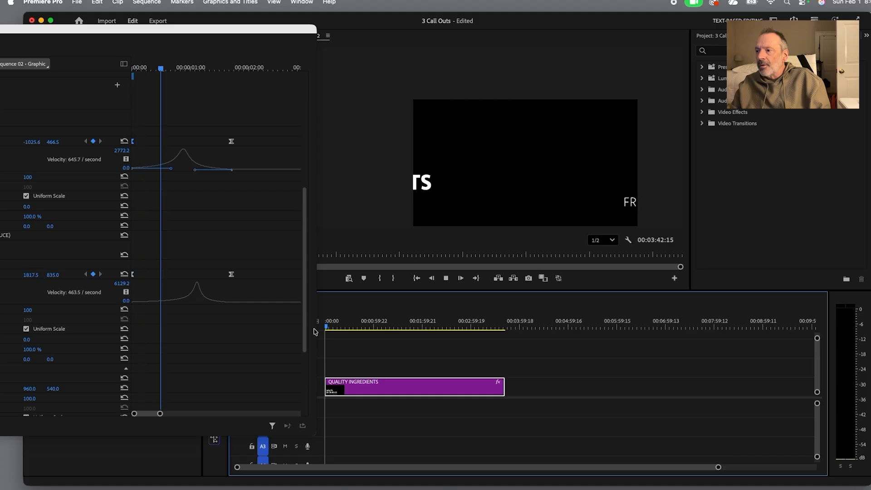
pyautogui.press('space')
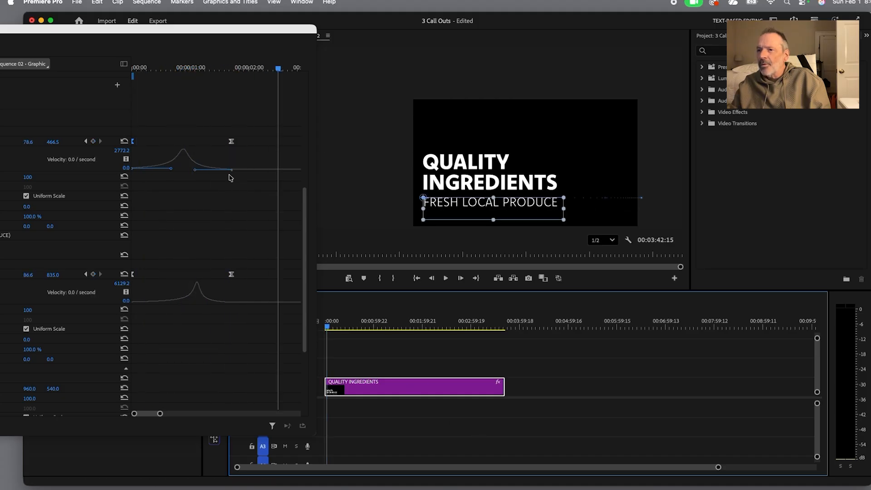
pyautogui.scroll(-1, 241, 278)
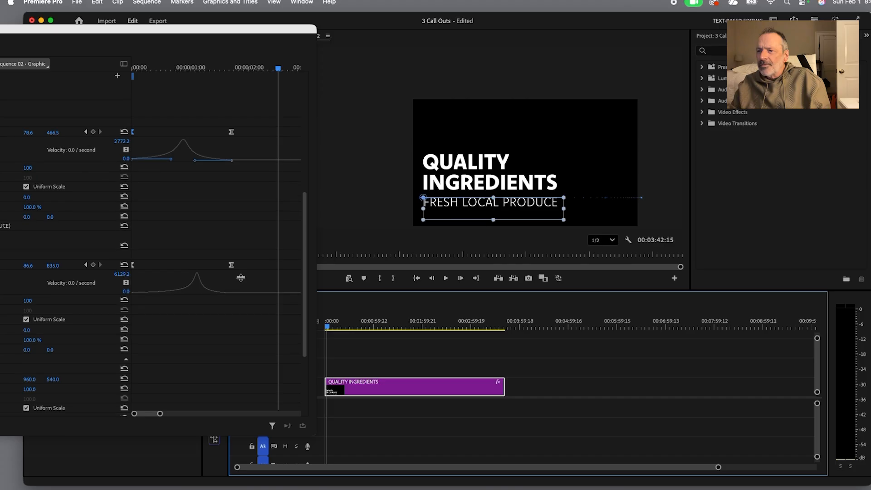
pyautogui.click(223, 292)
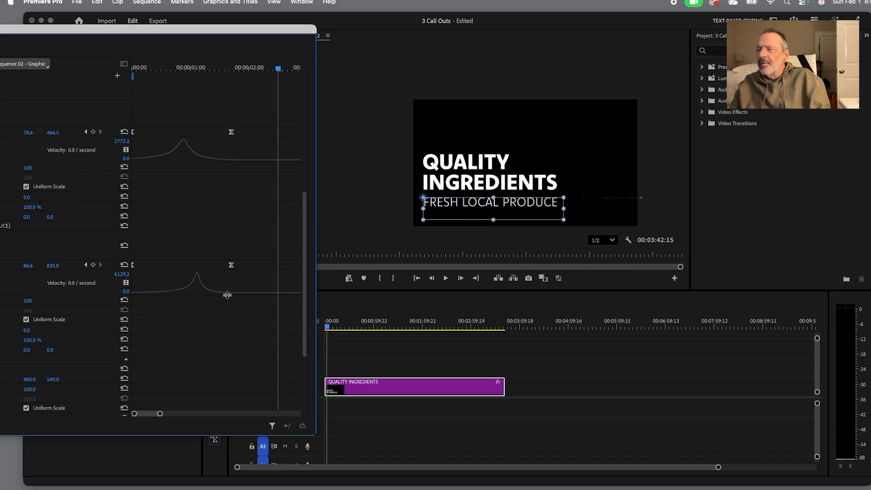
pyautogui.click(363, 230)
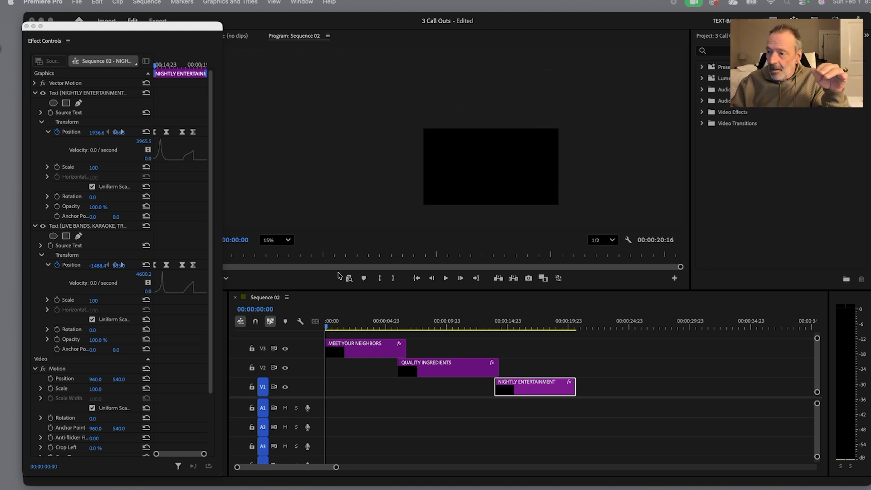
# Step: Replace the MEET YOUR NEIGHBORS headline in the first call-out with HI THERE, and play the animation from the start
pyautogui.click(326, 327)
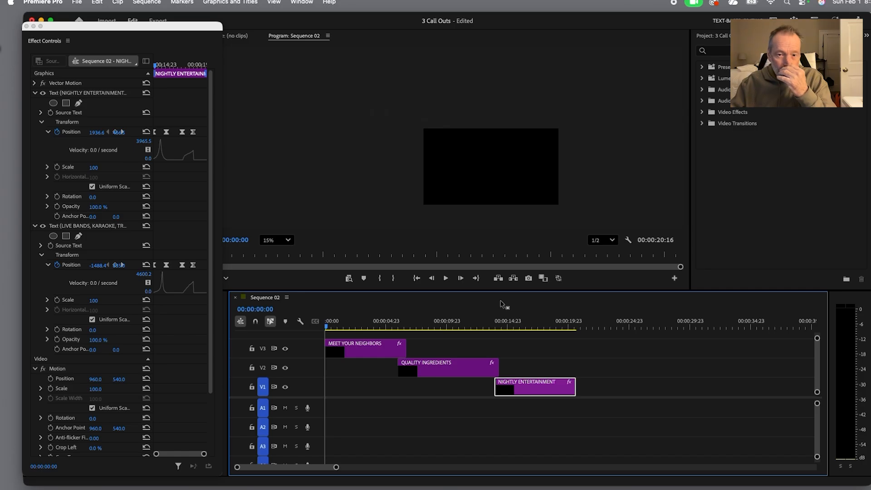
pyautogui.moveTo(421, 427); pyautogui.dragTo(520, 428)
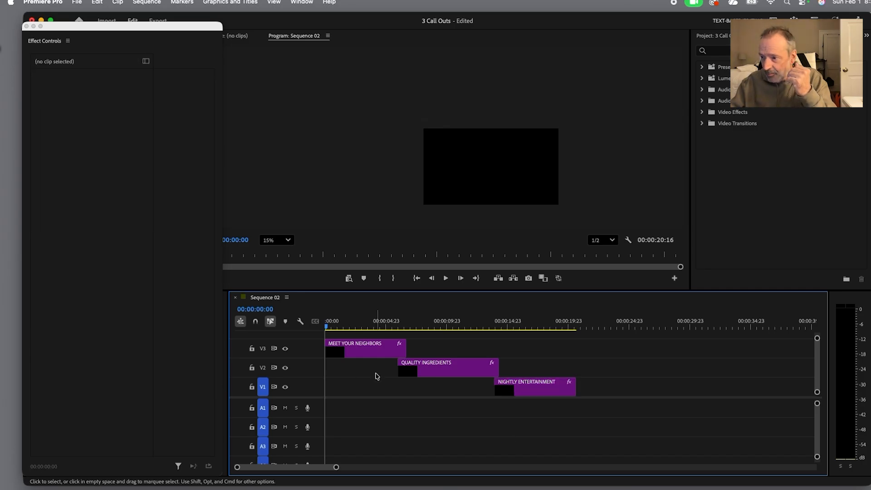
pyautogui.click(371, 349)
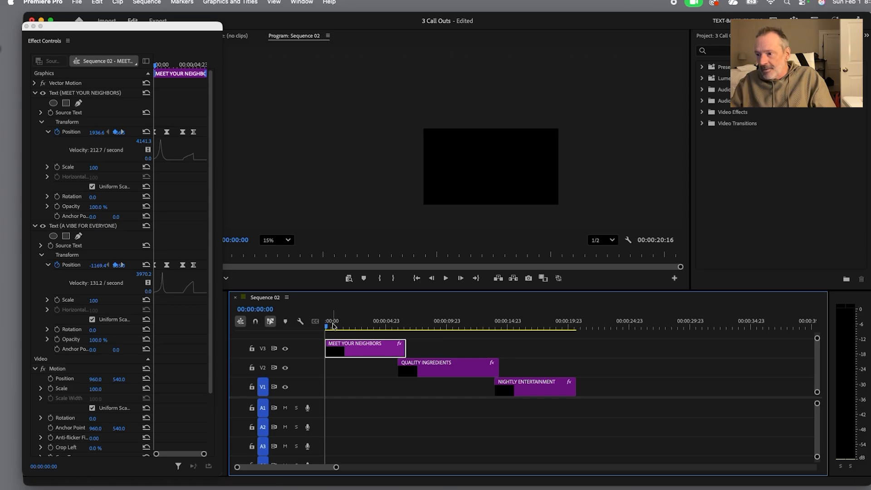
pyautogui.moveTo(327, 329); pyautogui.dragTo(346, 327)
pyautogui.click(466, 170)
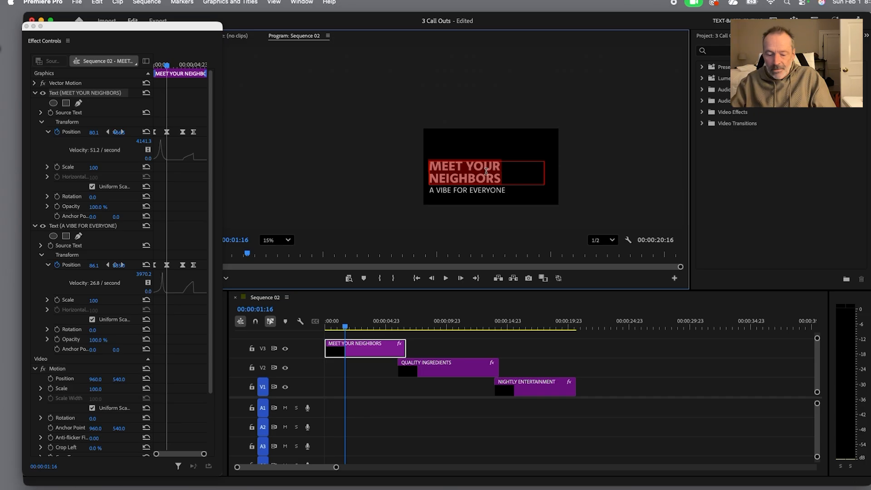
pyautogui.write('HI THERE')
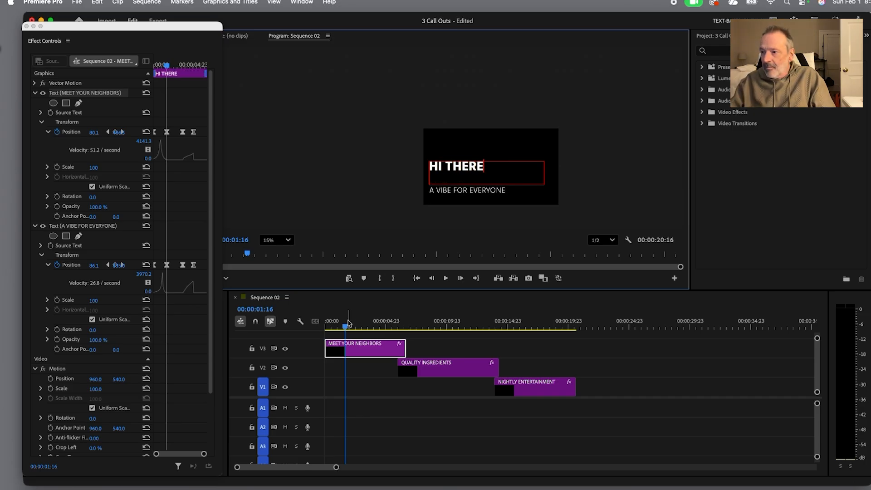
pyautogui.moveTo(349, 323); pyautogui.dragTo(326, 324)
pyautogui.press('space')
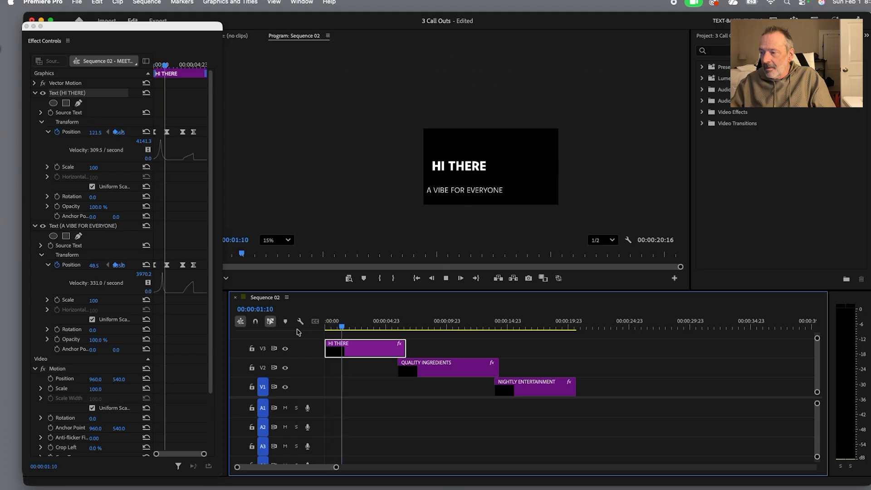
# Step: Undo the HI THERE edit to restore the MEET YOUR NEIGHBORS headline, and play the call-out from the start
pyautogui.press('space')
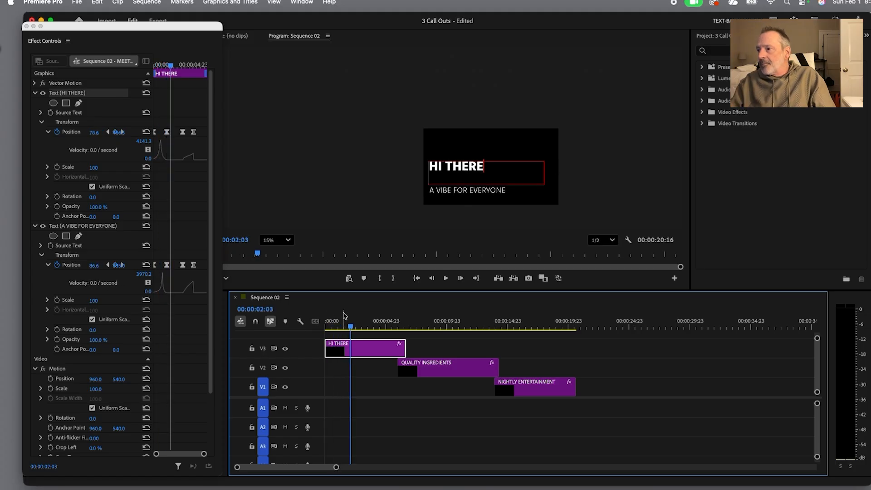
pyautogui.press('super+z')
pyautogui.moveTo(356, 329); pyautogui.dragTo(324, 328)
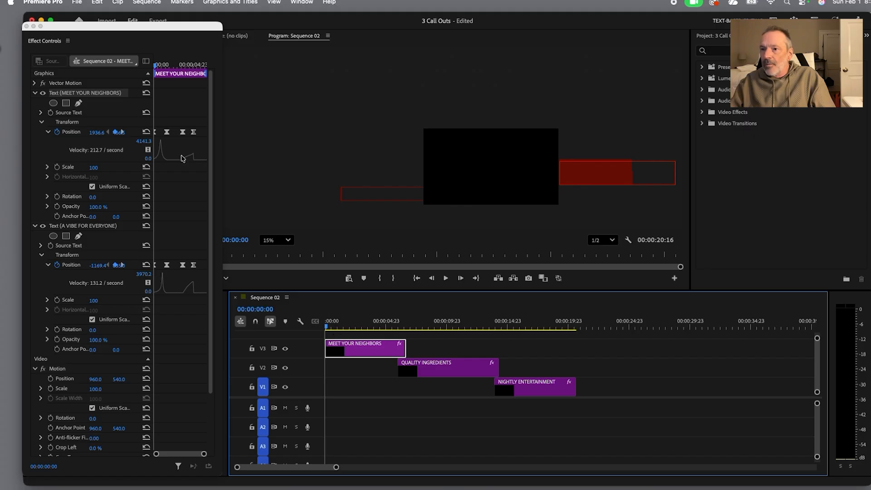
pyautogui.press('space')
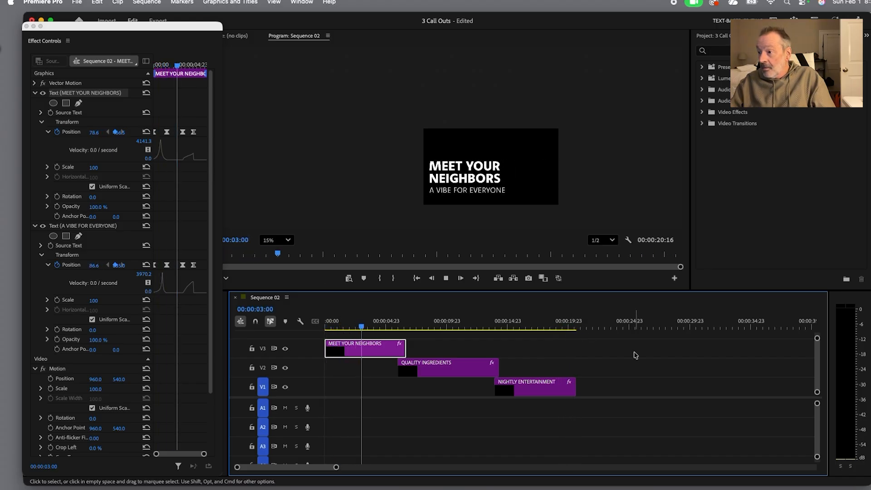
pyautogui.press('space')
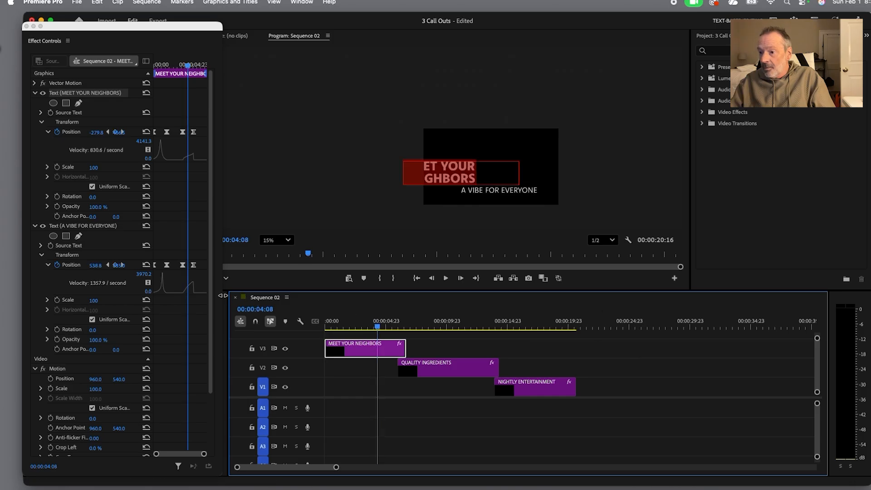
# Step: Widen the floating Effect Controls window to enlarge the velocity graphs, and play MEET YOUR NEIGHBORS from the start through its slide-out
pyautogui.moveTo(234, 297); pyautogui.dragTo(319, 305)
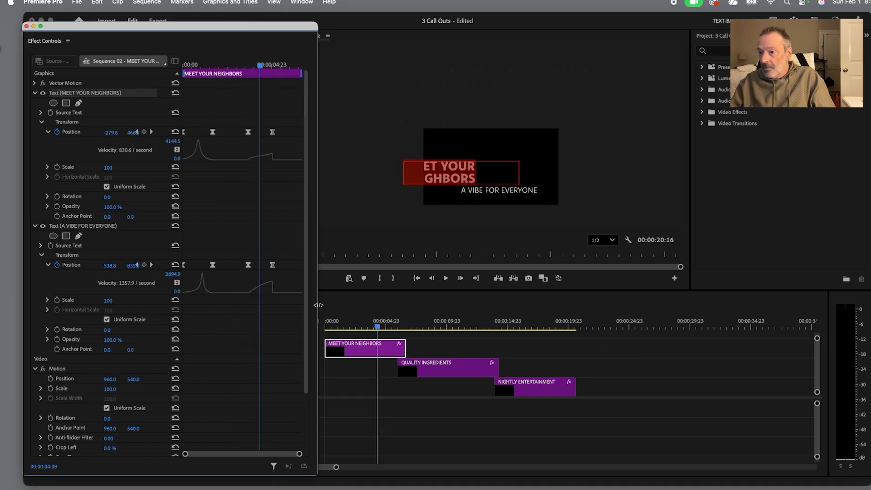
pyautogui.moveTo(261, 67); pyautogui.dragTo(180, 70)
pyautogui.press('space')
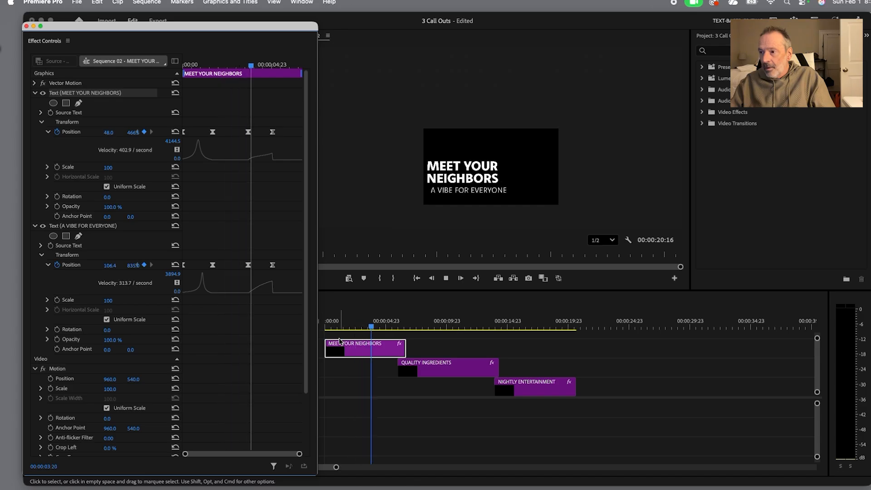
pyautogui.press('space')
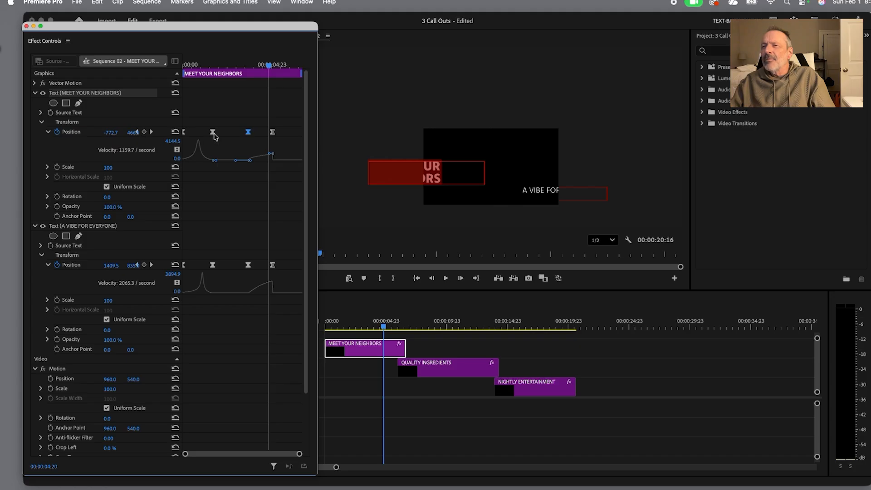
# Step: Replay the MEET YOUR NEIGHBORS slide-in several times from the start and compare the motion with both lines' Position velocity curves
pyautogui.moveTo(270, 67); pyautogui.dragTo(168, 75)
pyautogui.press('space')
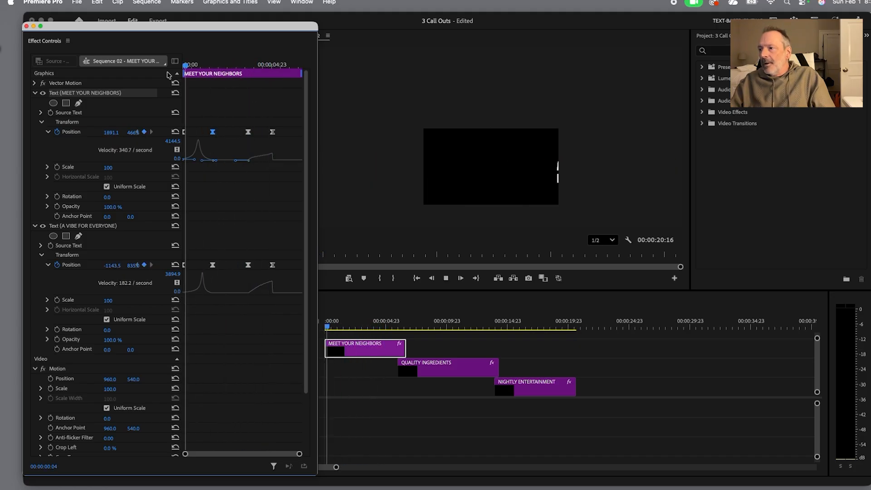
pyautogui.press('space')
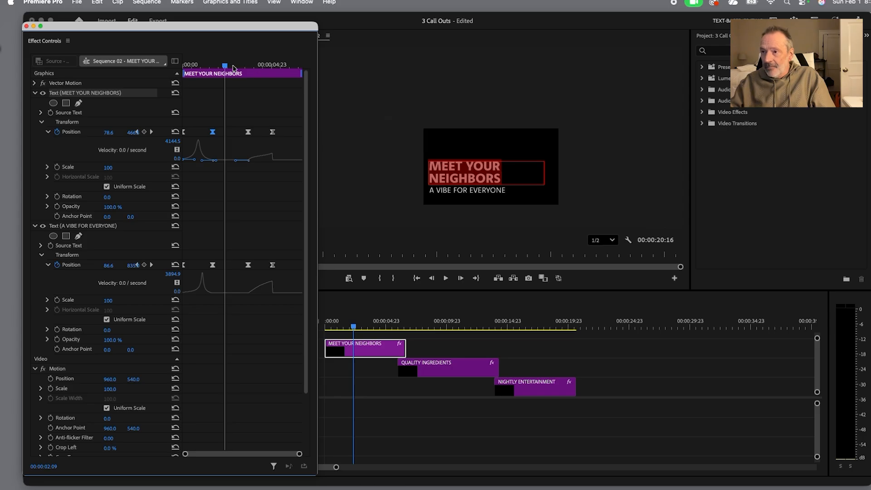
pyautogui.moveTo(225, 68); pyautogui.dragTo(173, 68)
pyautogui.press('space')
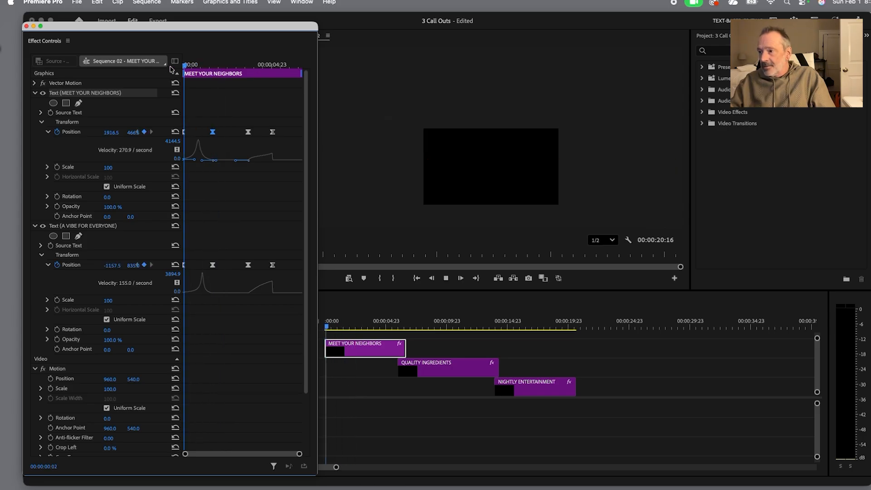
pyautogui.press('space')
pyautogui.moveTo(225, 67); pyautogui.dragTo(174, 70)
pyautogui.press('space')
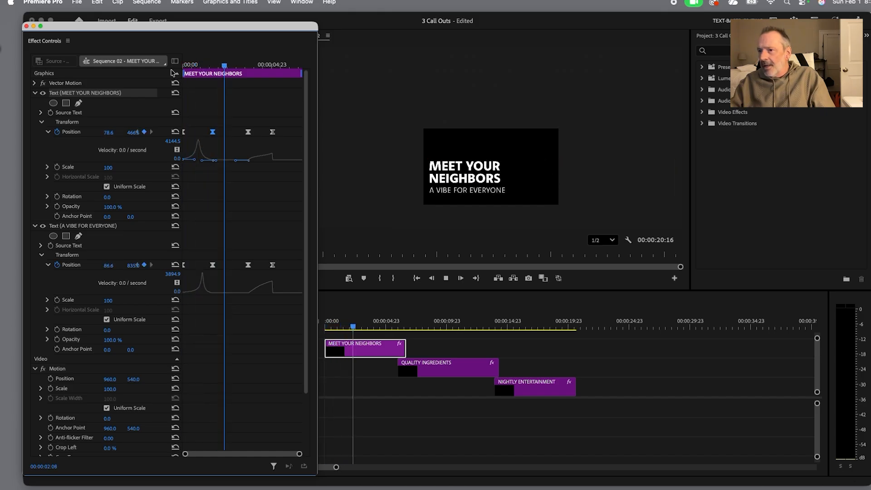
pyautogui.press('space')
# Step: Play all three call-outs through from the sequence start, and return the playhead to the middle of QUALITY INGREDIENTS
pyautogui.moveTo(233, 74); pyautogui.dragTo(144, 73)
pyautogui.press('space')
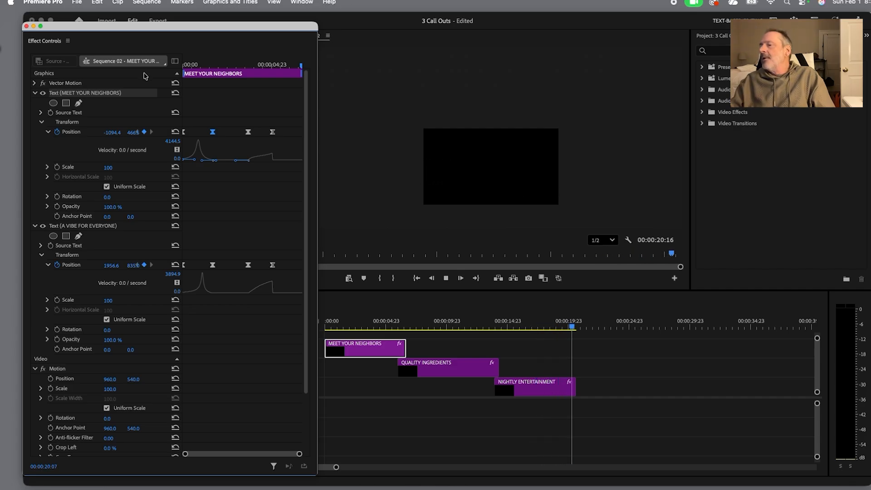
pyautogui.moveTo(575, 329); pyautogui.dragTo(456, 330)
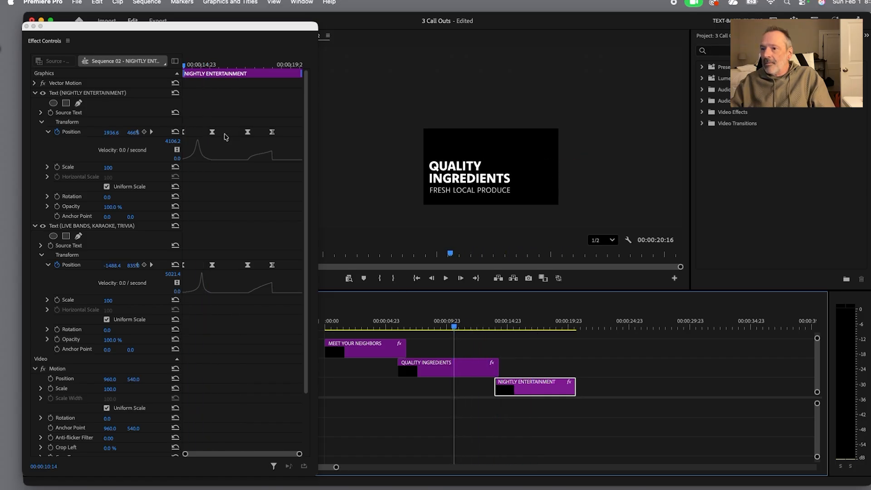
# Step: Inspect the NIGHTLY ENTERTAINMENT headline's third Position keyframe, and select each call-out clip in turn to compare their velocity graphs
pyautogui.click(248, 133)
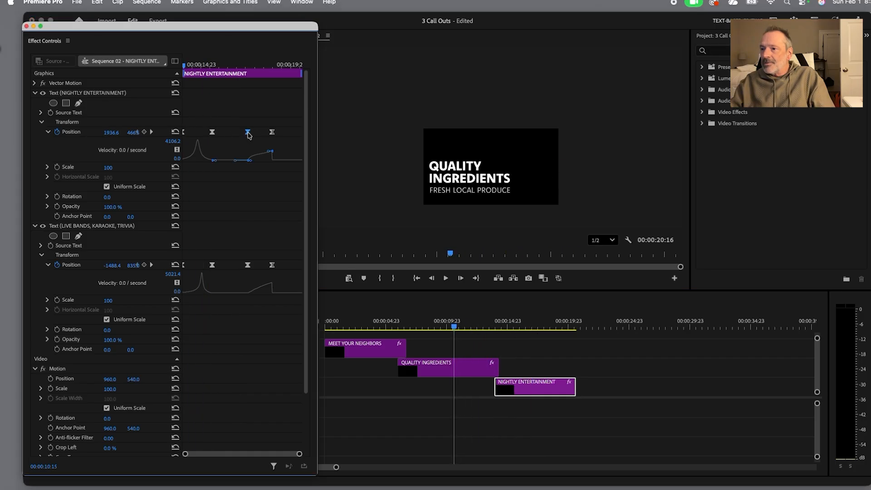
pyautogui.moveTo(260, 137); pyautogui.dragTo(255, 137)
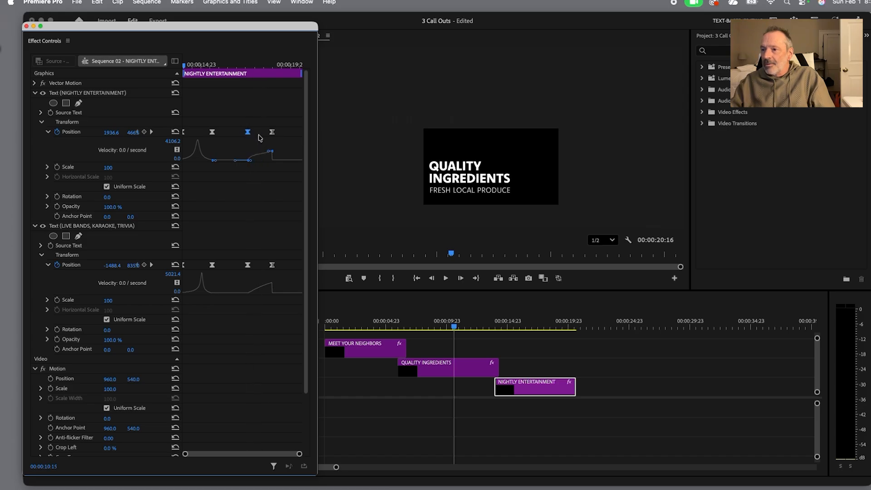
pyautogui.click(376, 348)
pyautogui.click(453, 372)
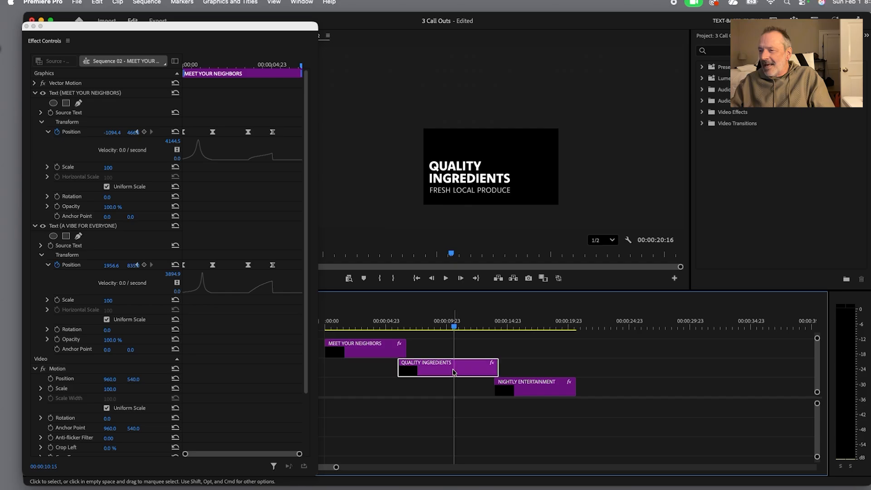
pyautogui.click(529, 391)
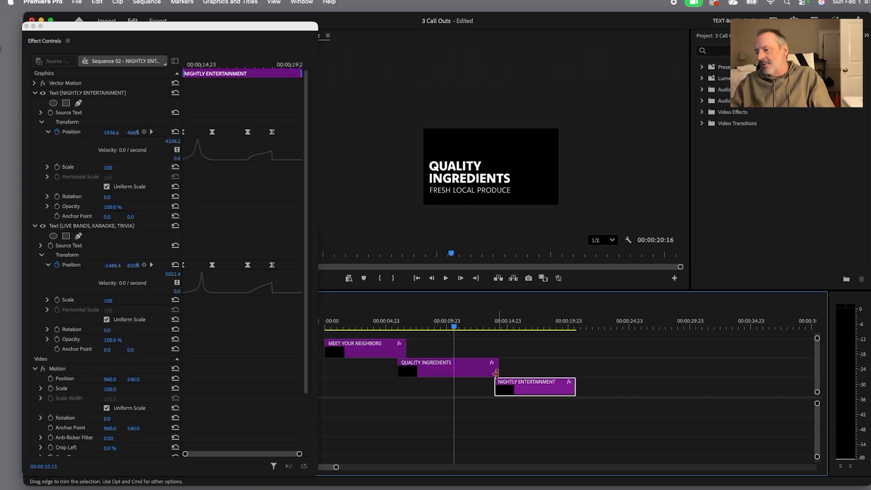